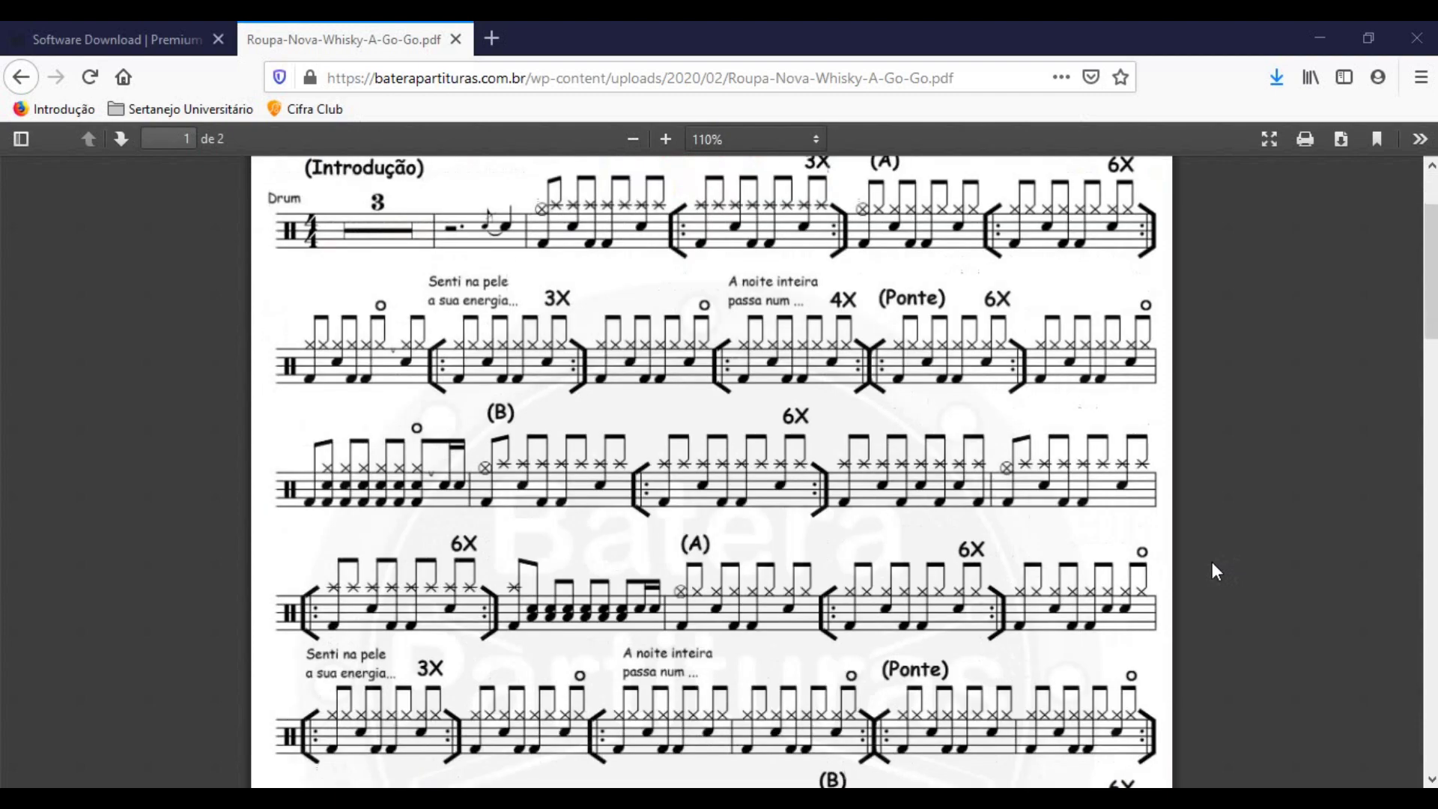
pyautogui.scroll(4, 1212, 562)
pyautogui.scroll(-3, 1212, 562)
pyautogui.scroll(-2, 1212, 562)
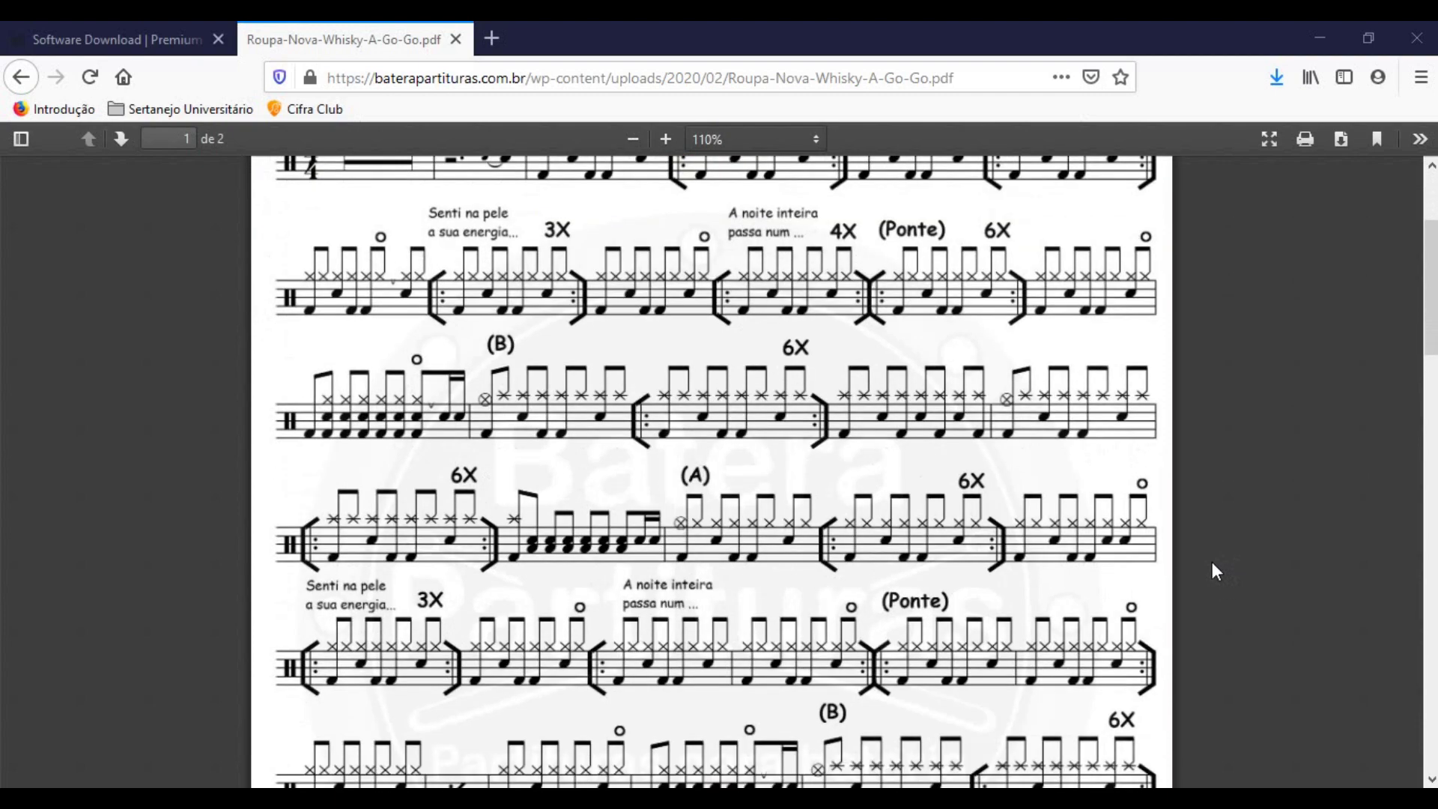
pyautogui.scroll(4, 1213, 562)
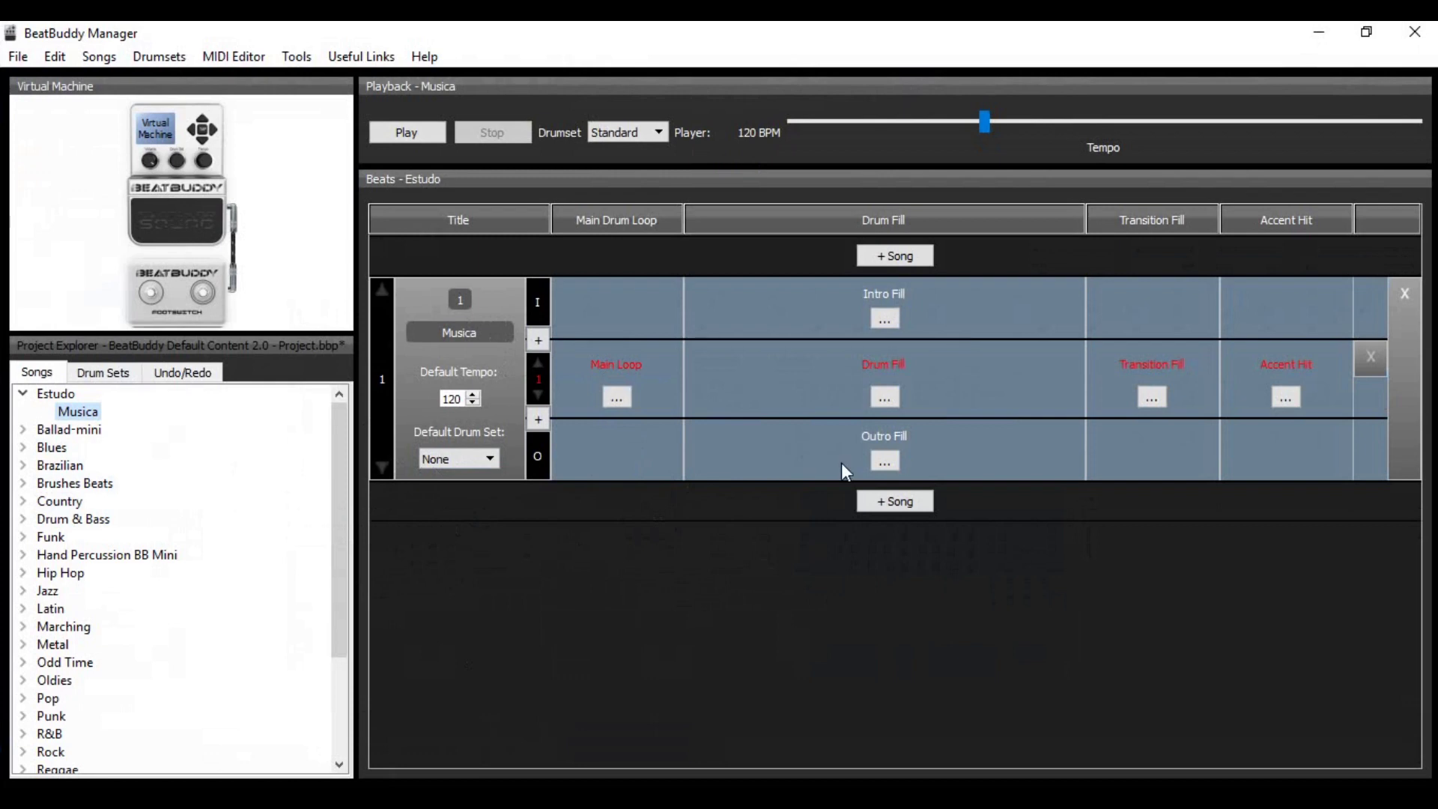
# Load WHISKY_MDL_01.mid as the main drum loop of the song's first part.
pyautogui.click(617, 397)
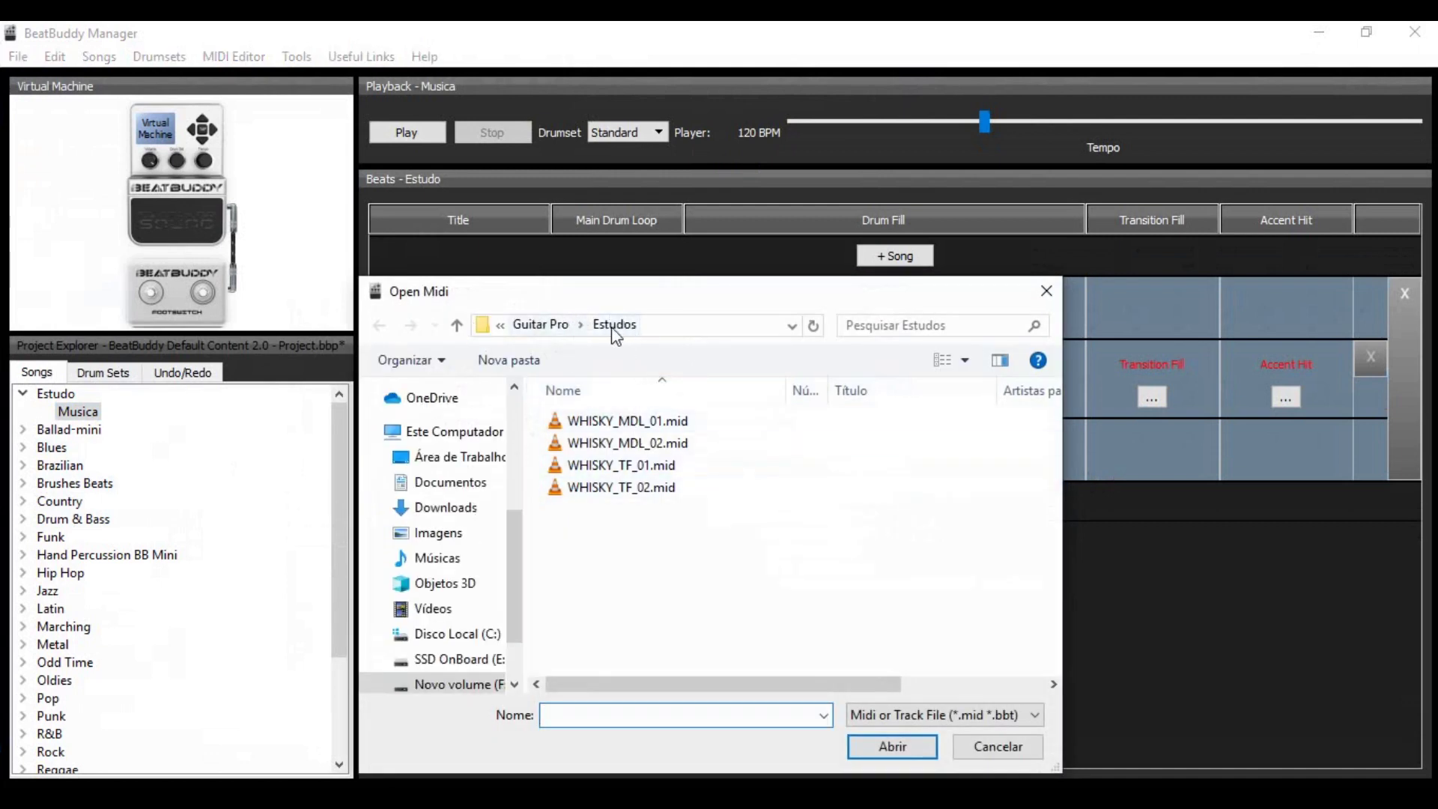
pyautogui.click(638, 422)
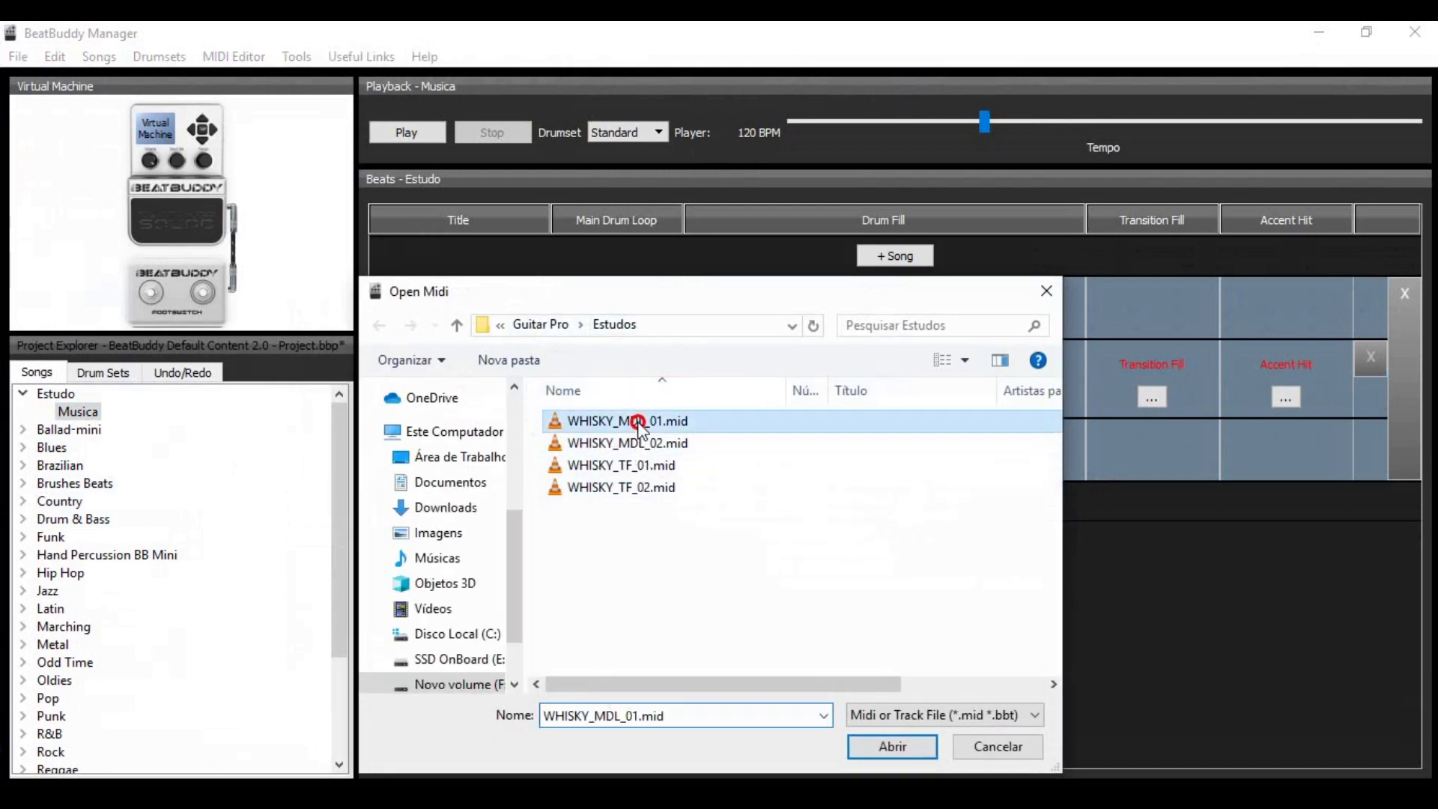
pyautogui.click(892, 746)
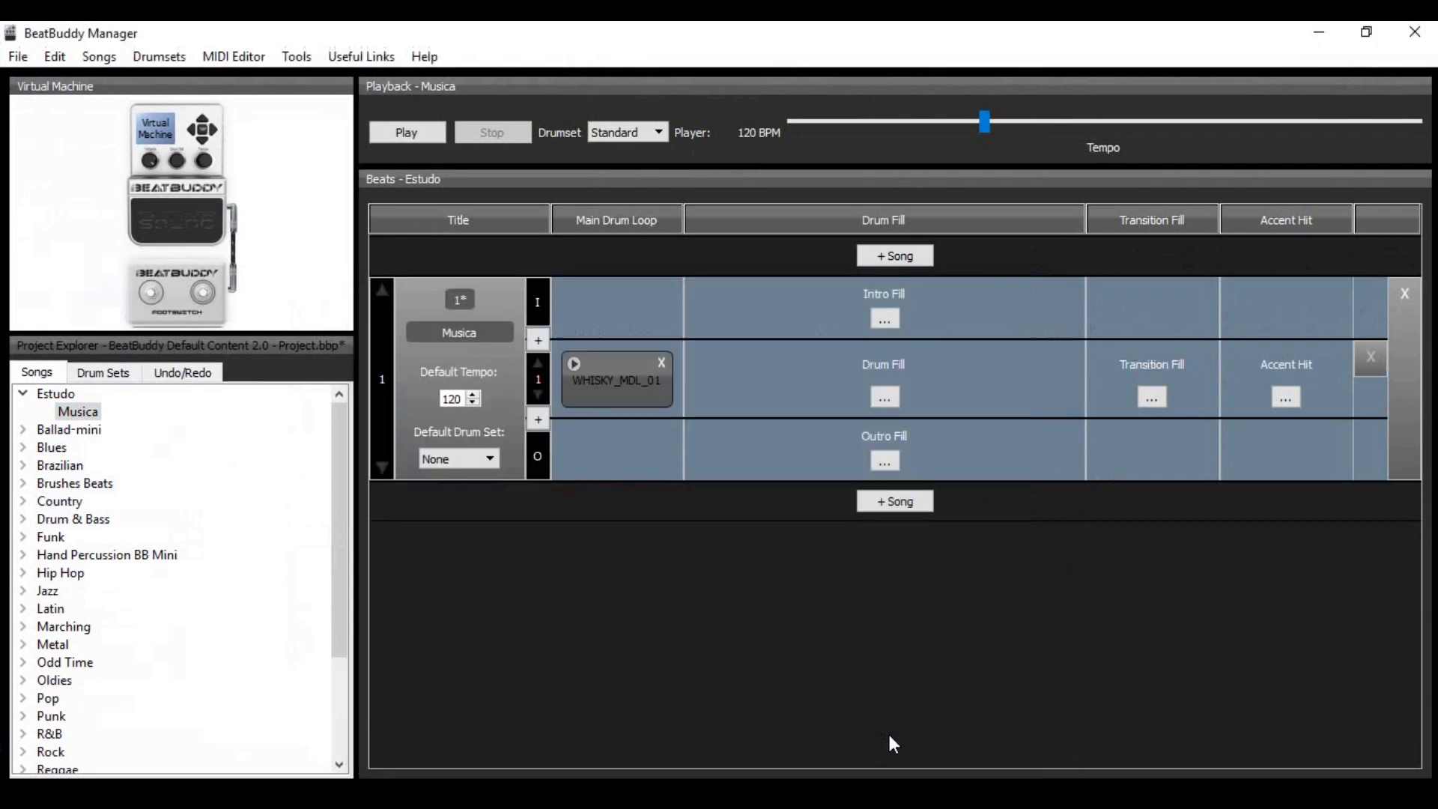
# Add a second part below the first and load WHISKY_MDL_02.mid as its main drum loop.
pyautogui.click(538, 419)
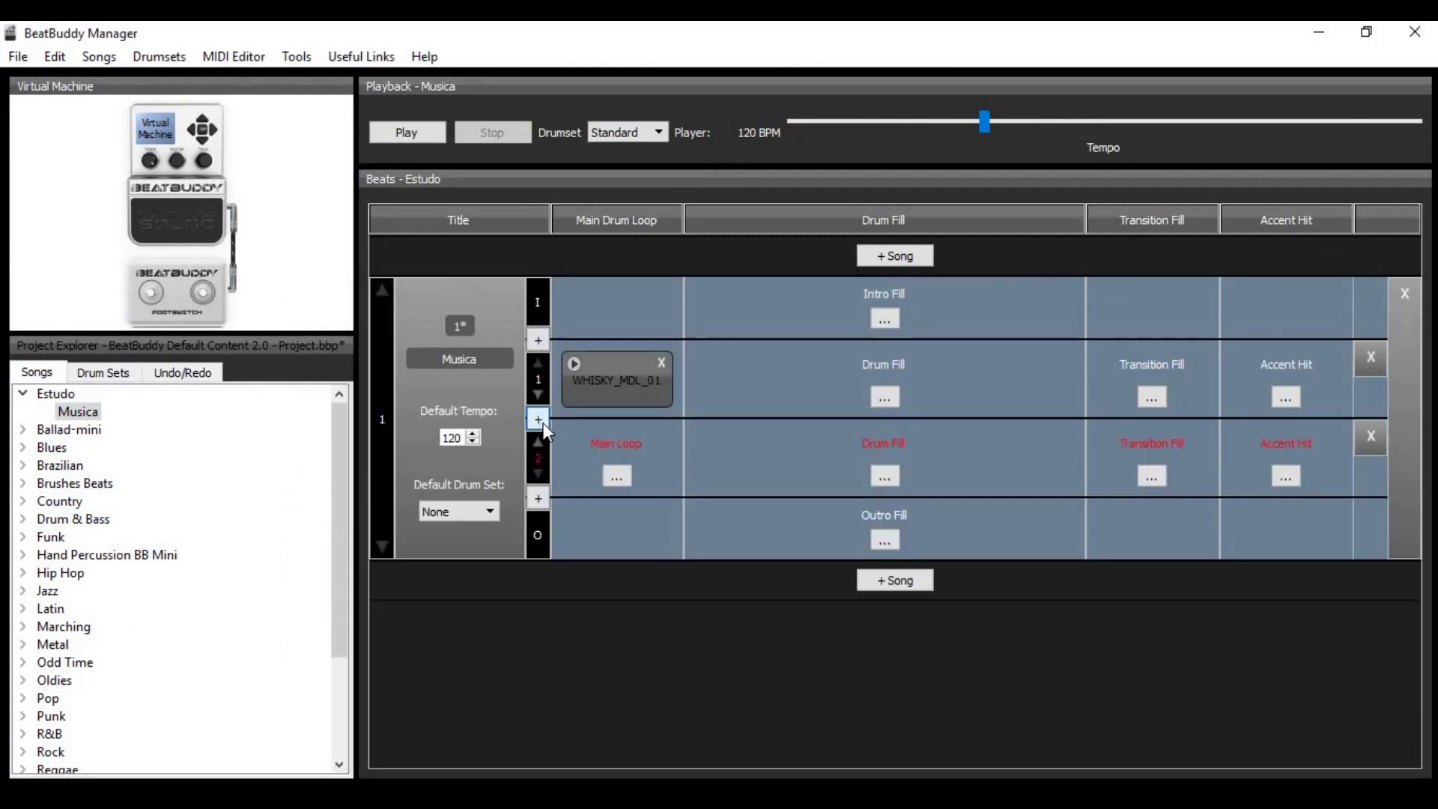
pyautogui.click(617, 478)
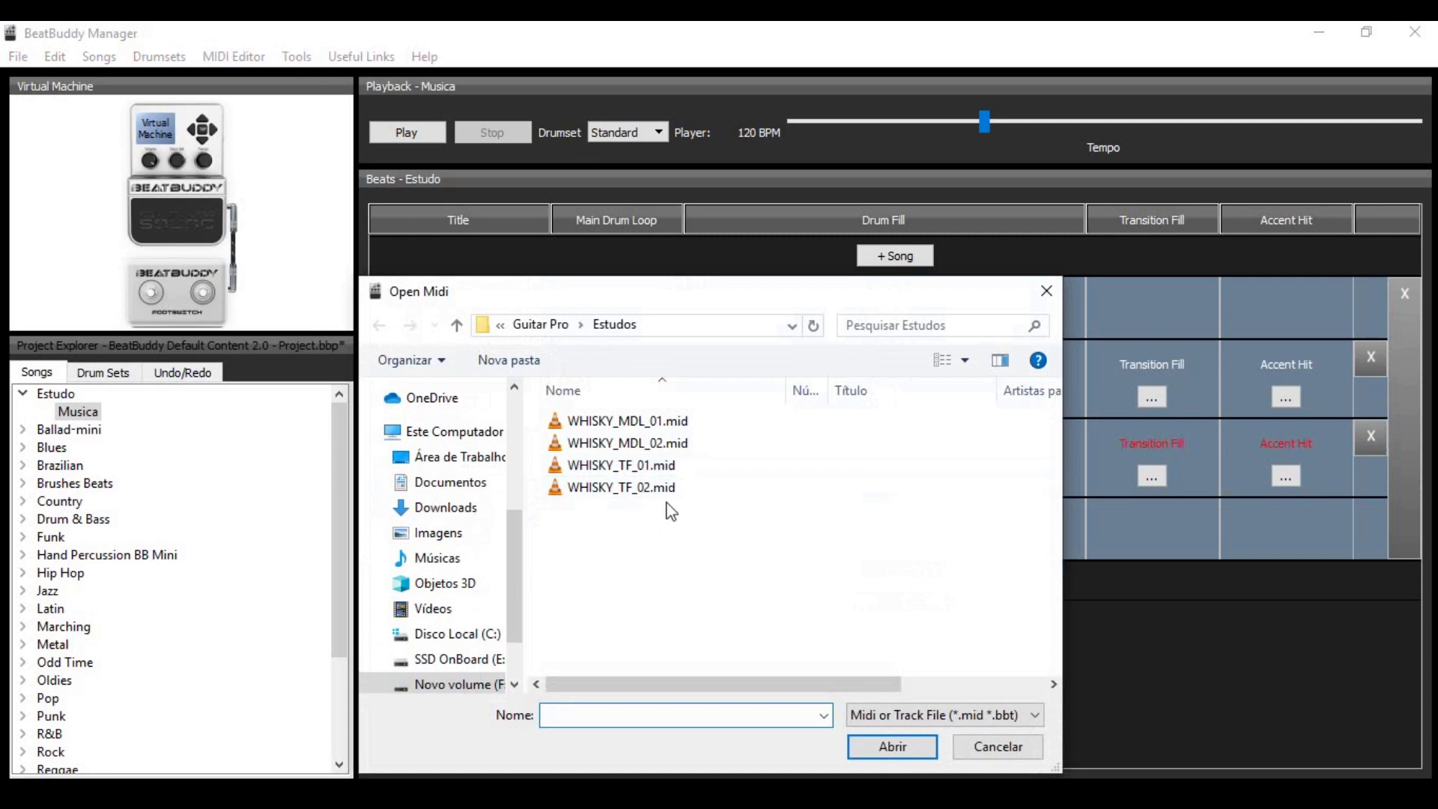
pyautogui.click(659, 447)
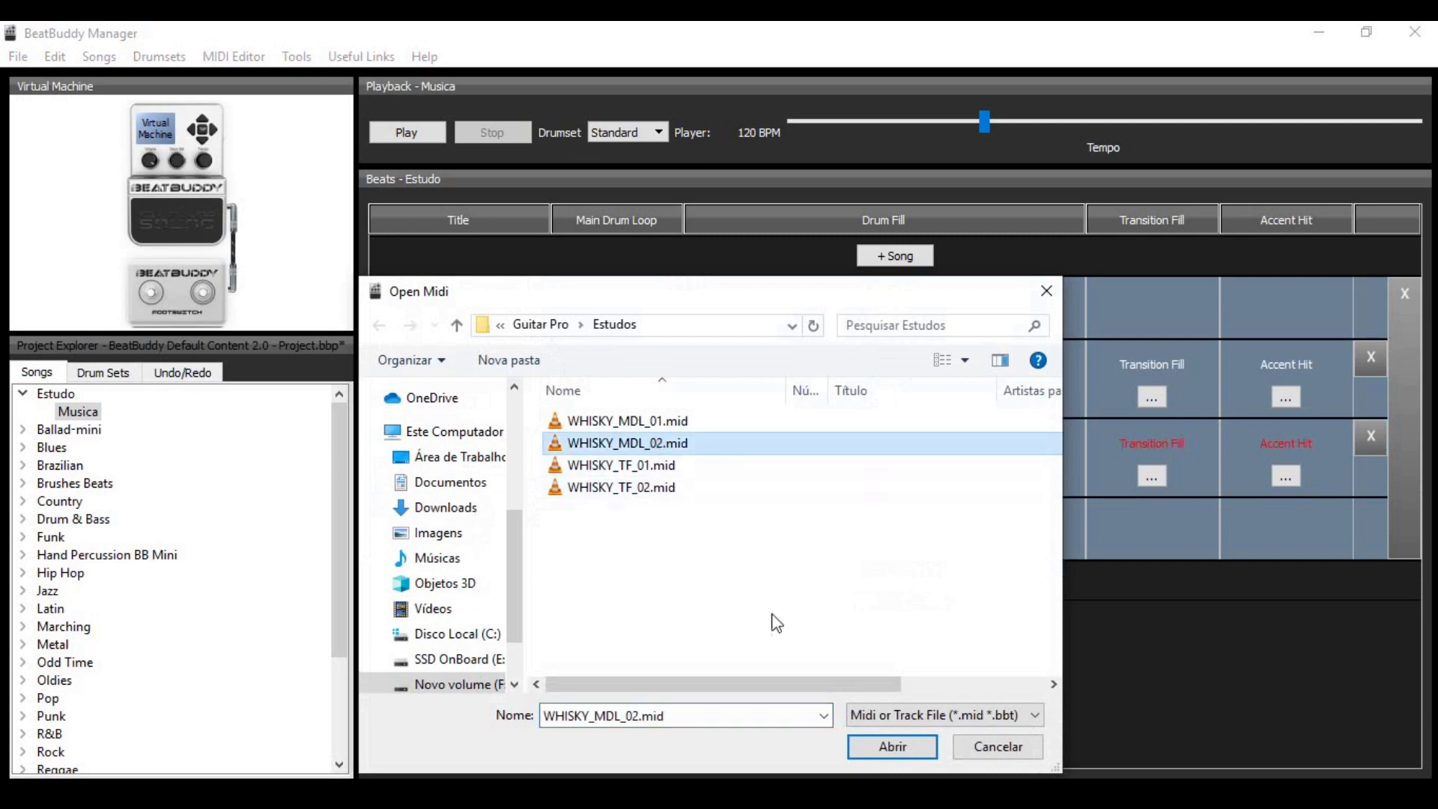
pyautogui.click(883, 746)
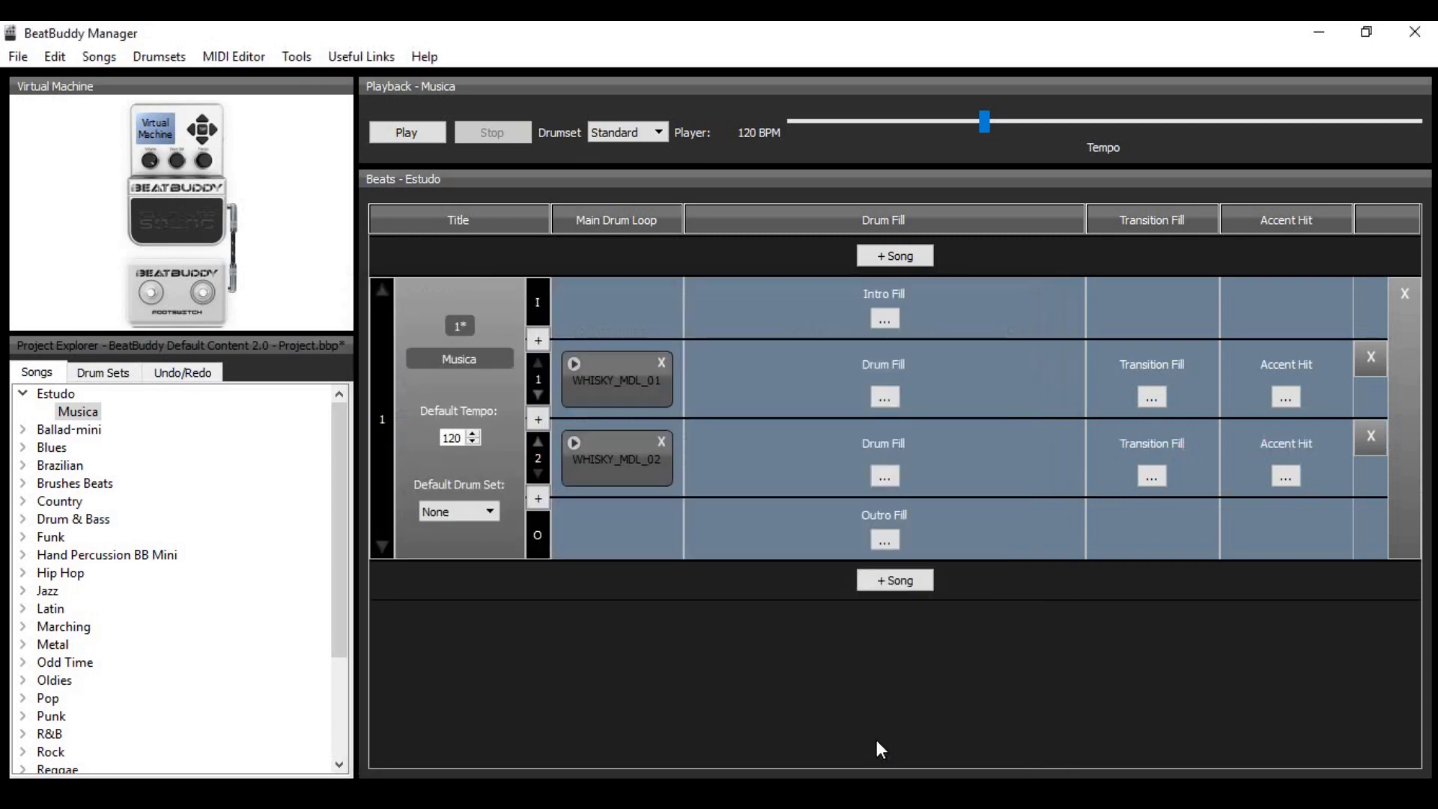
# Load WHISKY_TF_01.mid as the transition fill of part 1 and WHISKY_TF_02.mid as that of part 2.
pyautogui.click(1153, 399)
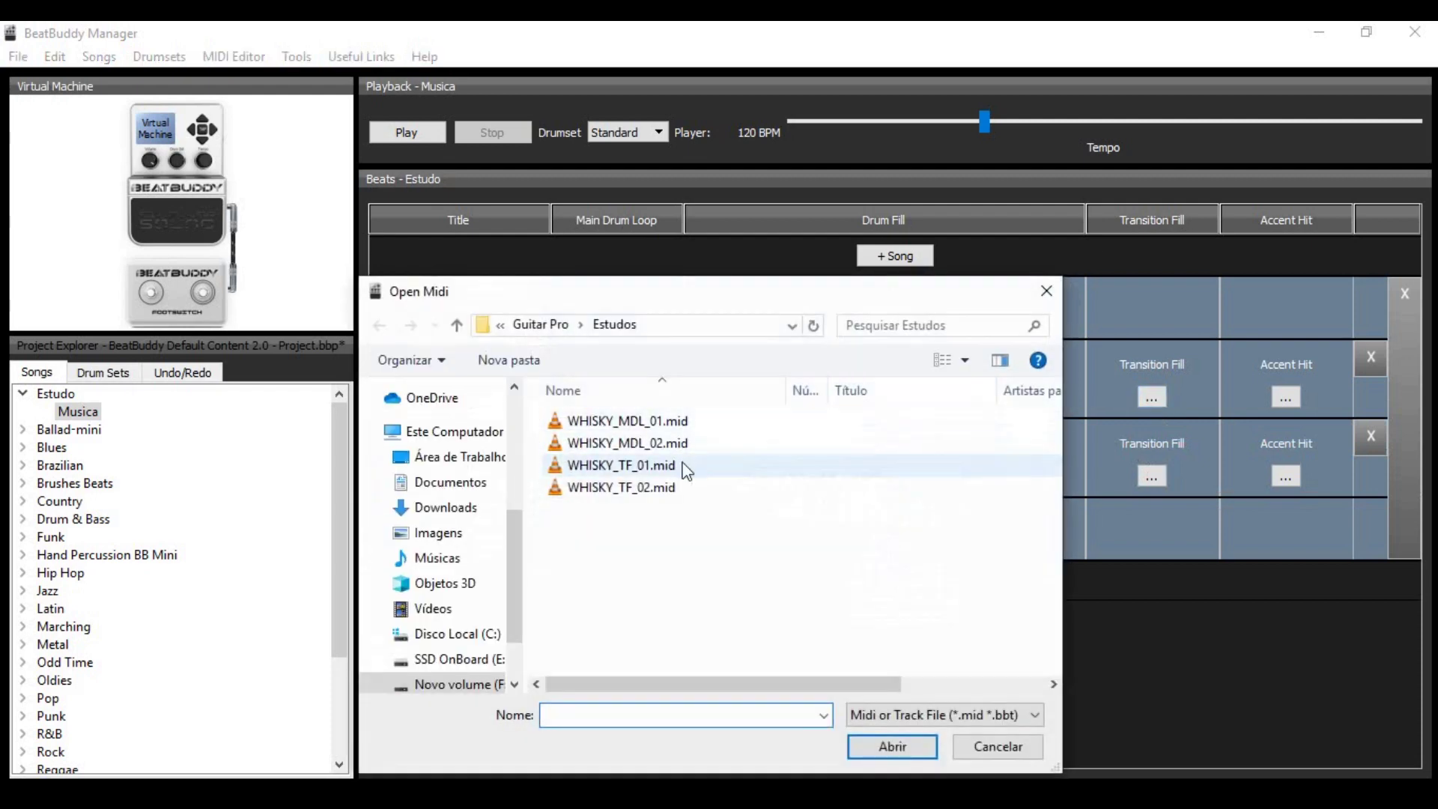
pyautogui.click(684, 463)
pyautogui.click(890, 747)
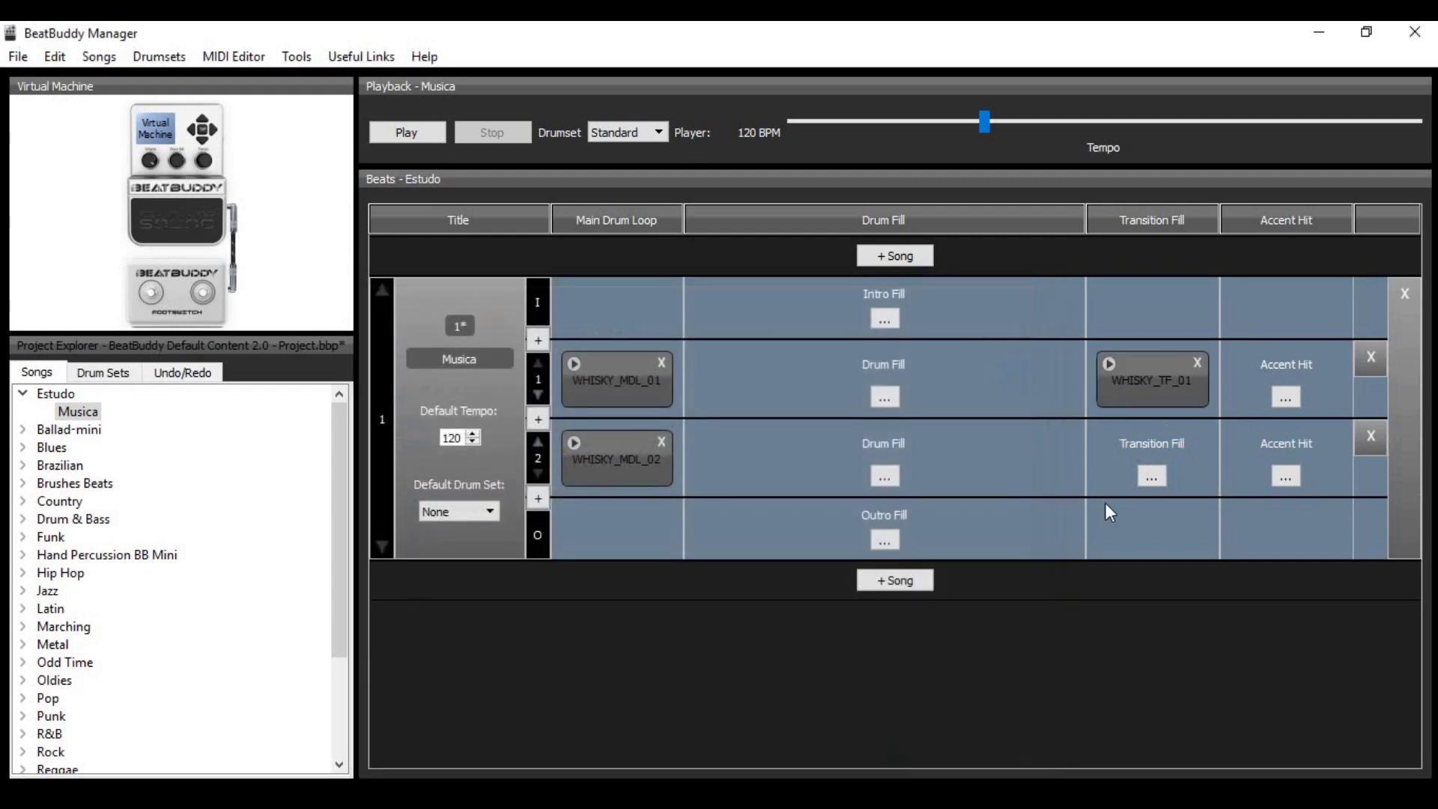
pyautogui.click(1154, 477)
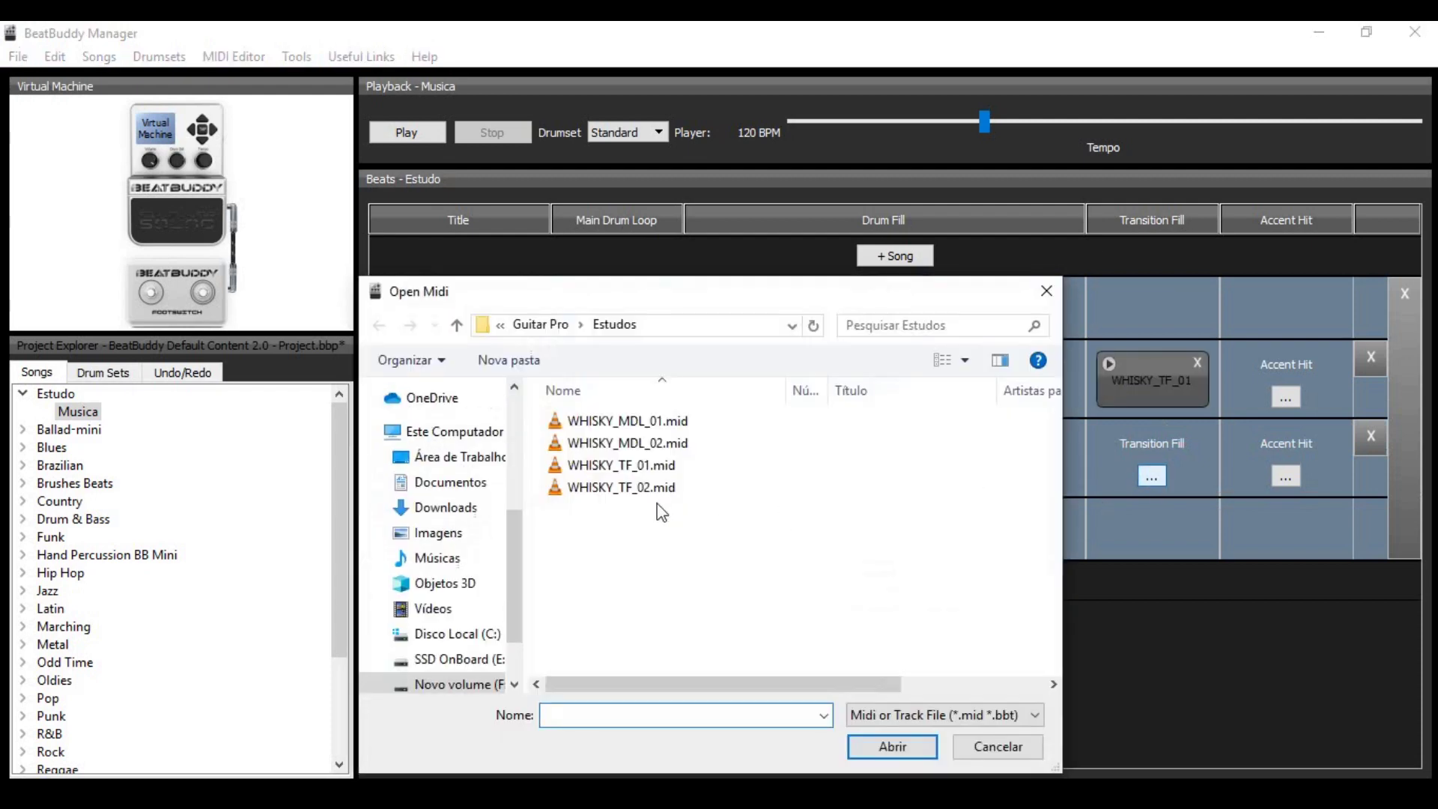
pyautogui.click(646, 491)
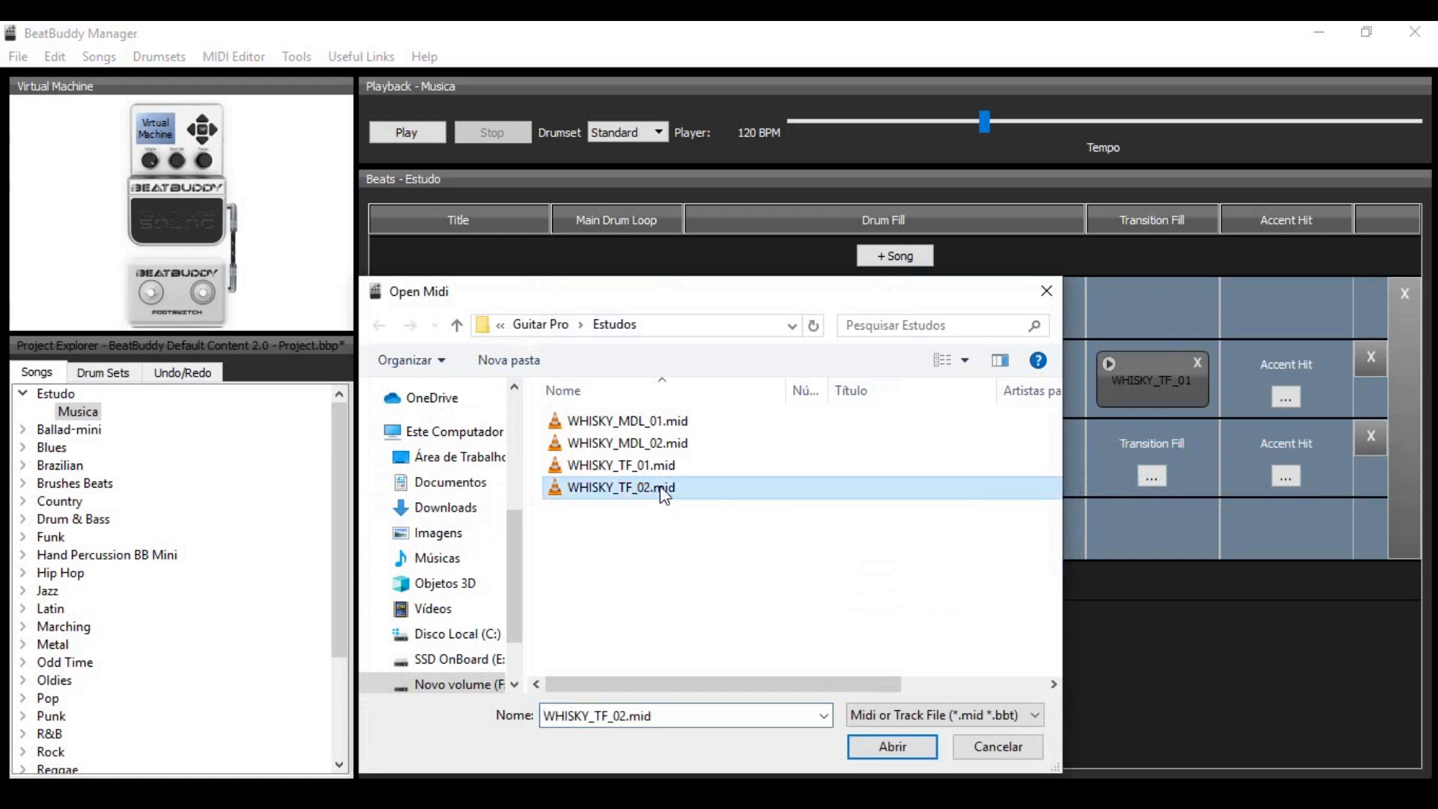
pyautogui.click(899, 747)
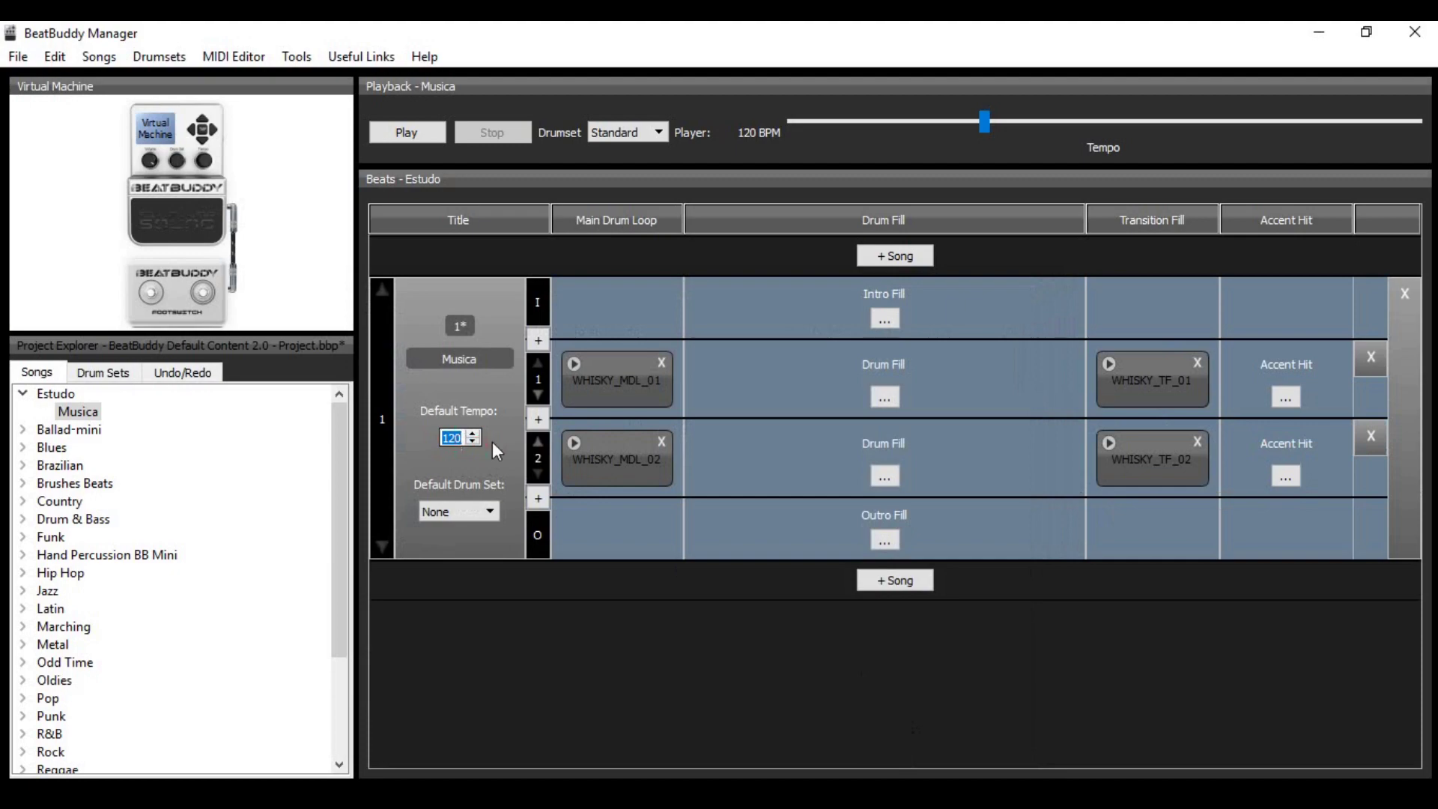
# Set the song's default tempo to 135, as given in the drum score, and its default drum set to Rock.
pyautogui.click(370, 800)
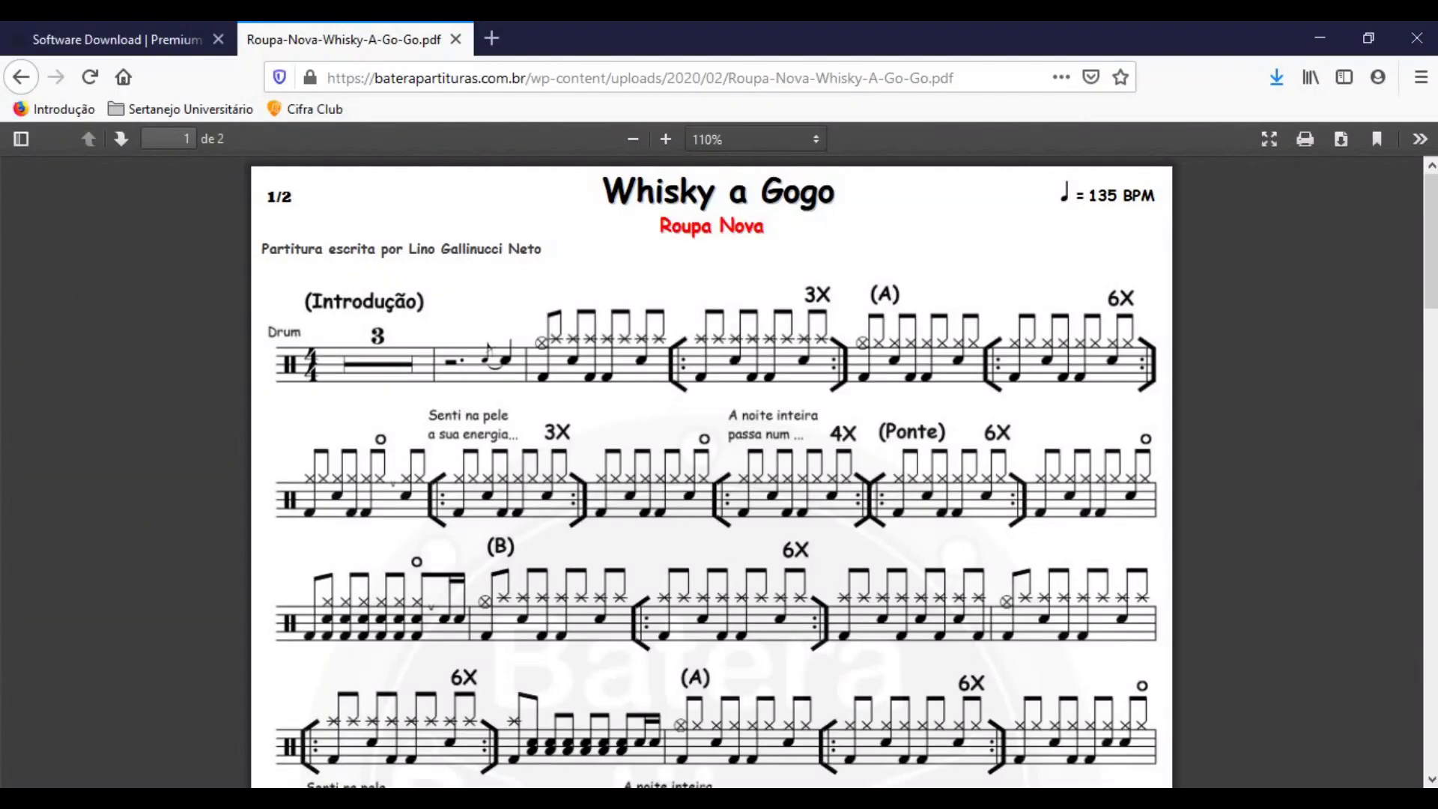
pyautogui.hotkey('alt', 'Tab')
pyautogui.write('135')
pyautogui.click(495, 512)
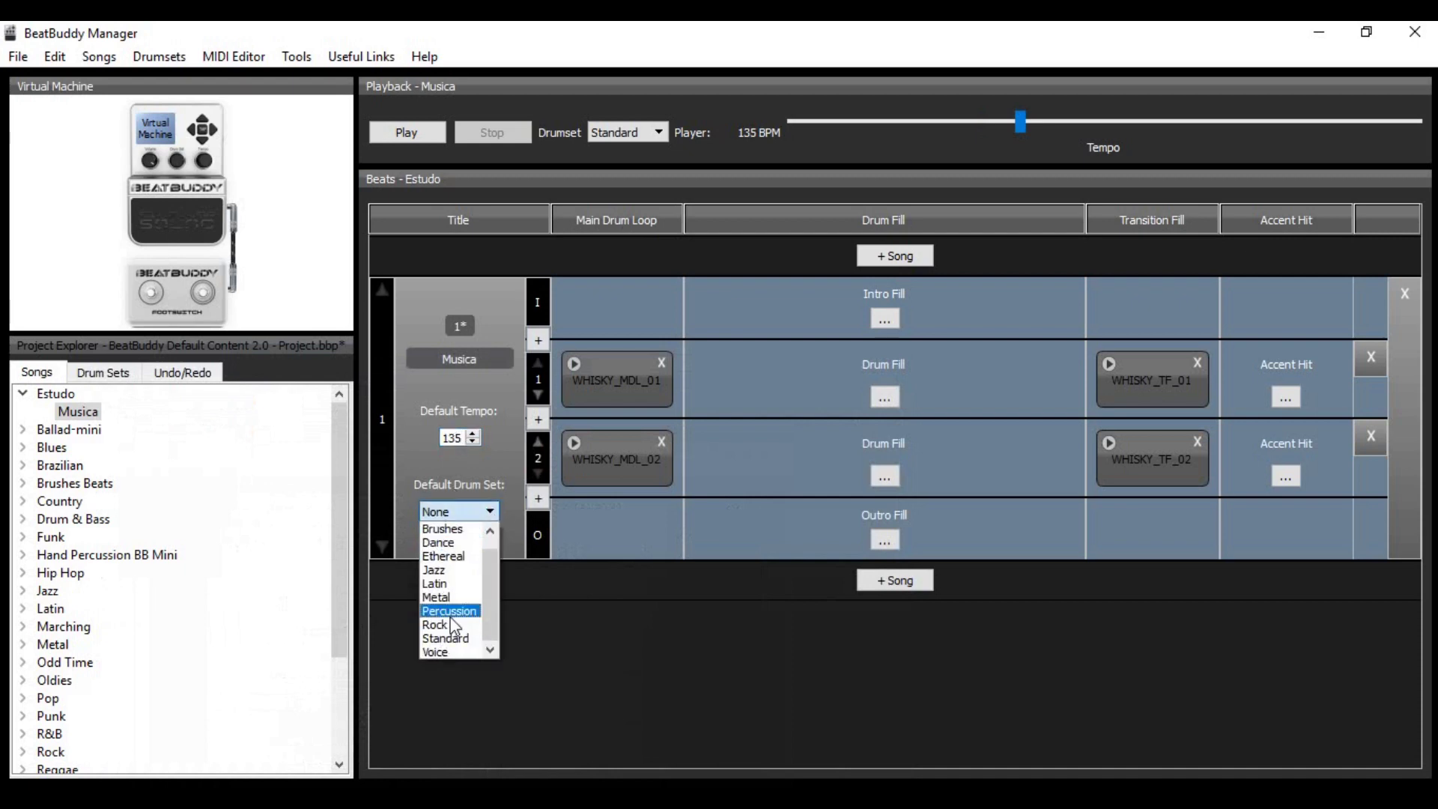
pyautogui.click(450, 625)
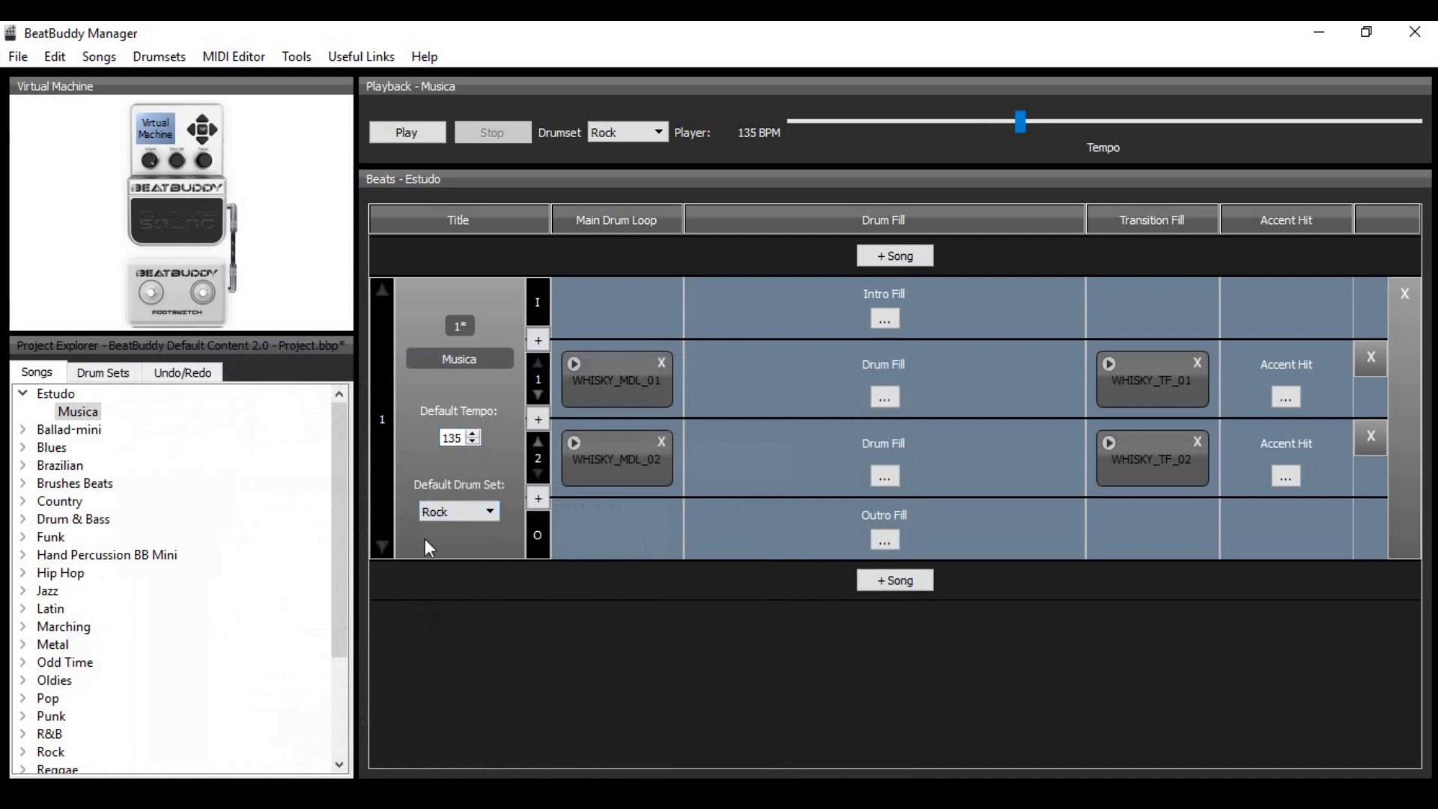
# Save the song and play it, switching between its two parts with the virtual pedal, and stop playback.
pyautogui.click(421, 133)
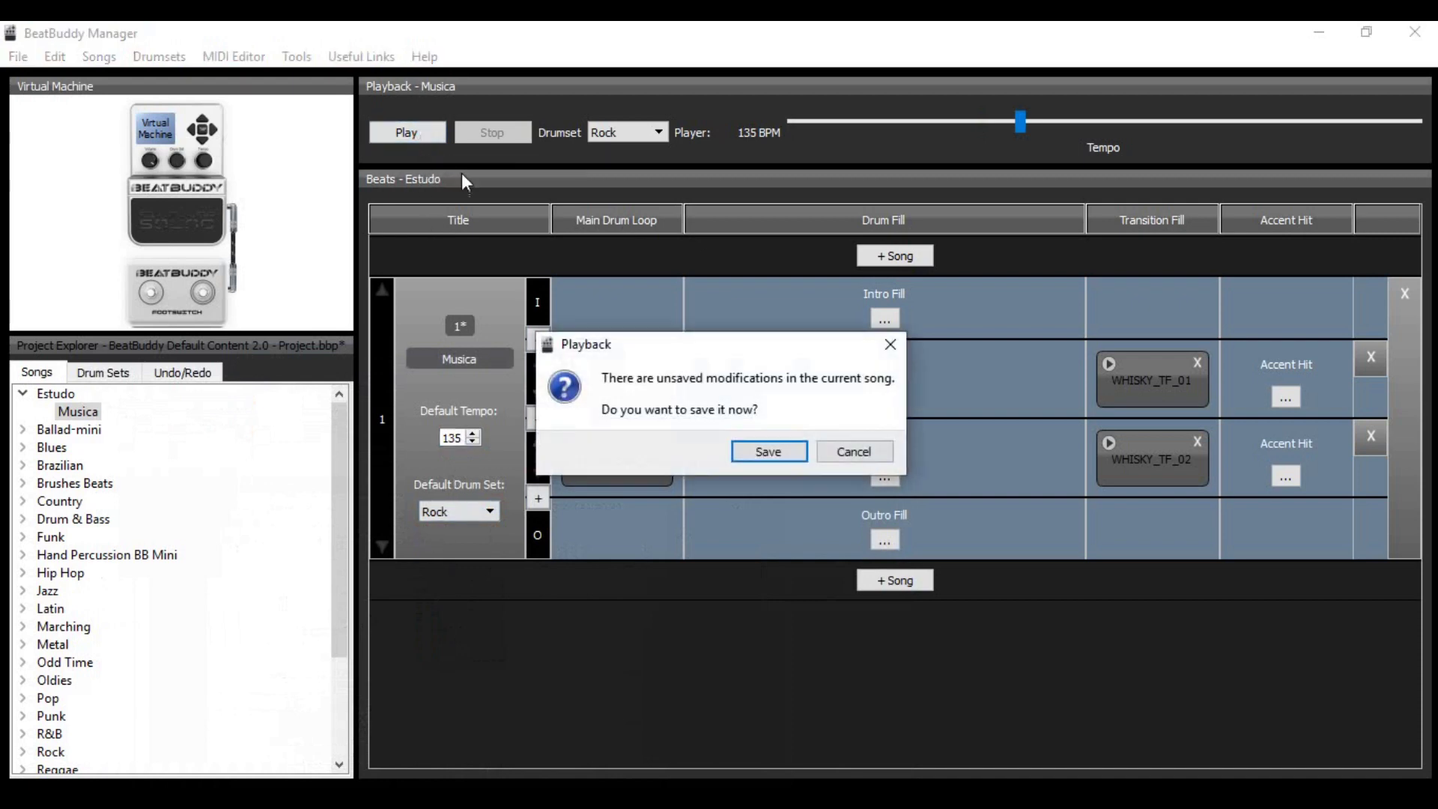
pyautogui.click(767, 451)
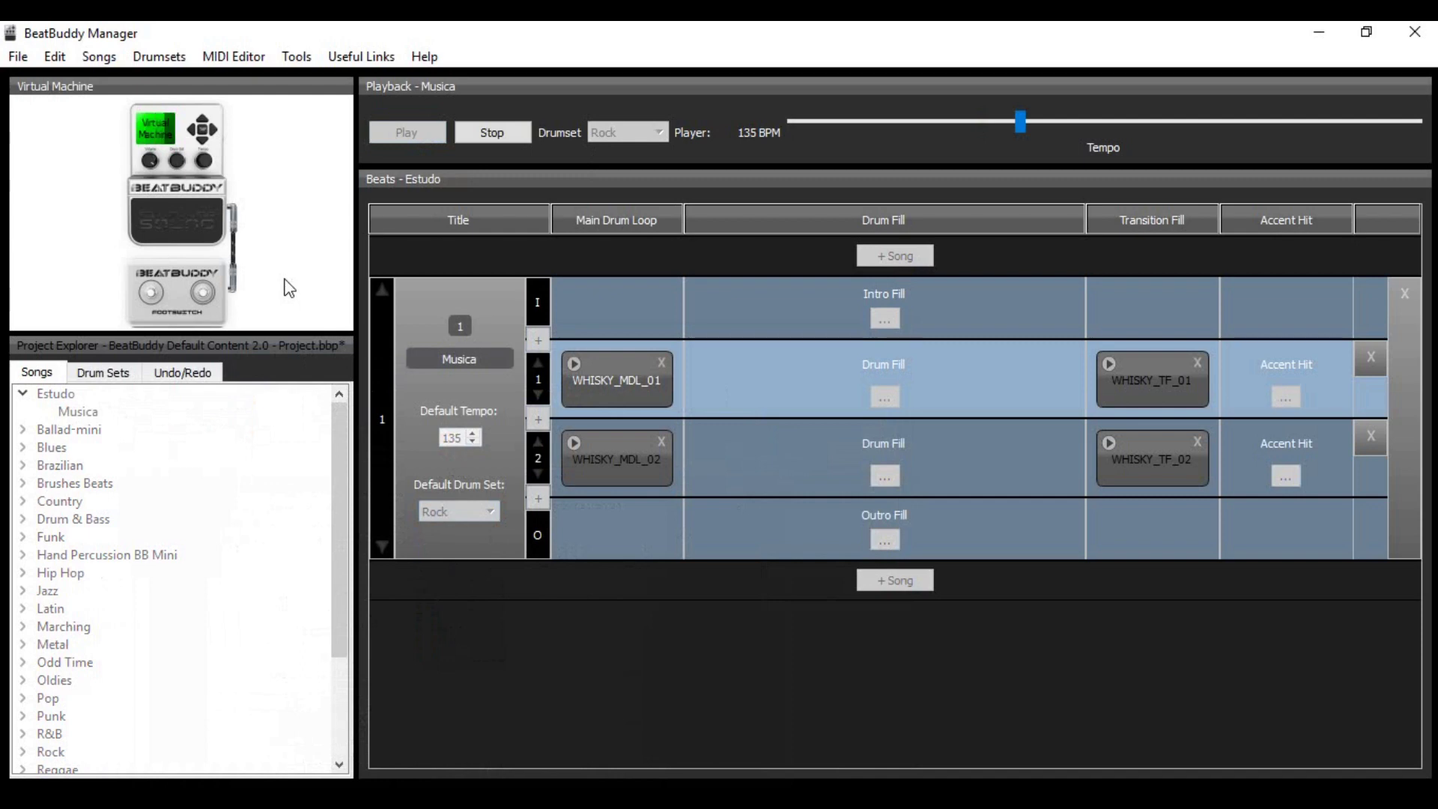
pyautogui.click(201, 236)
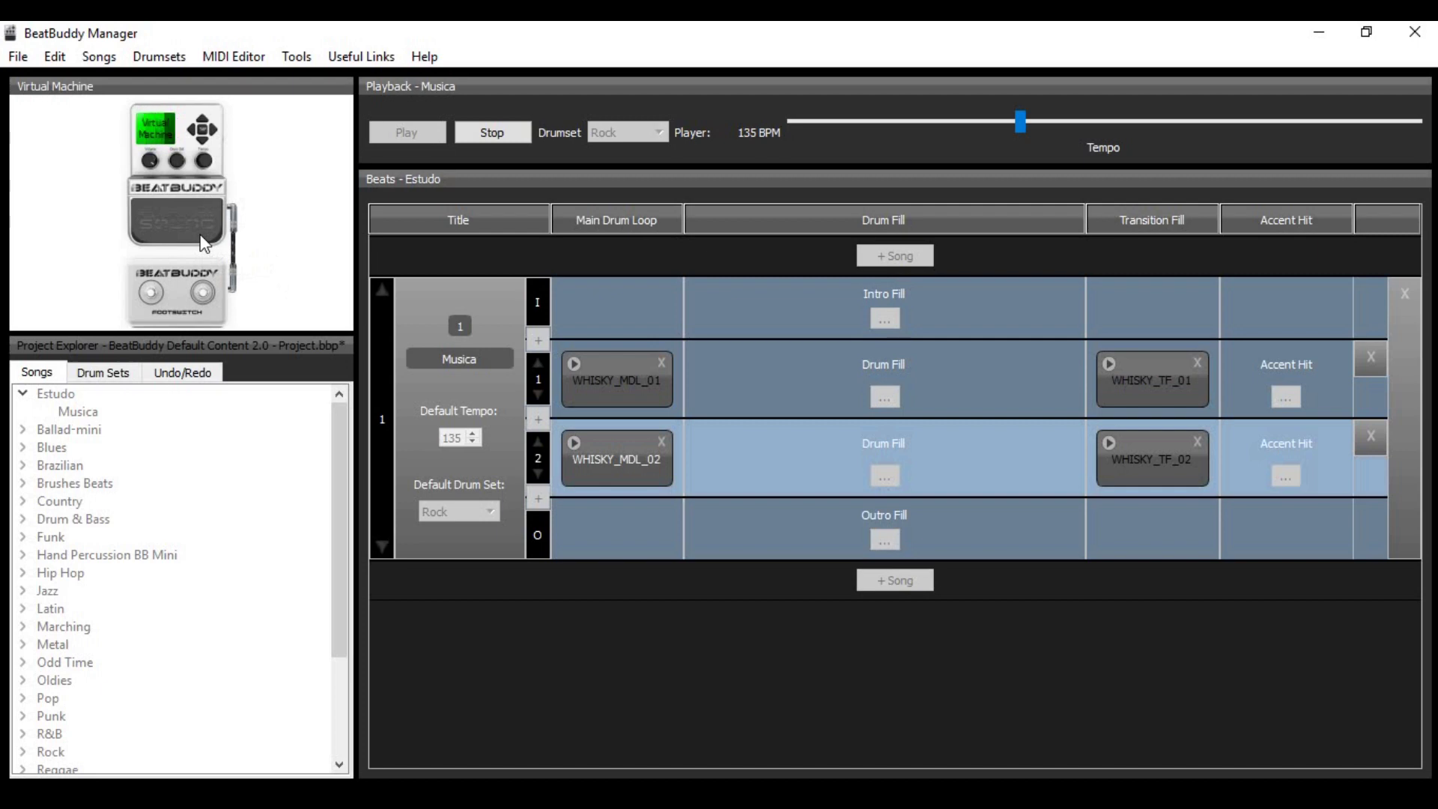
pyautogui.click(204, 244)
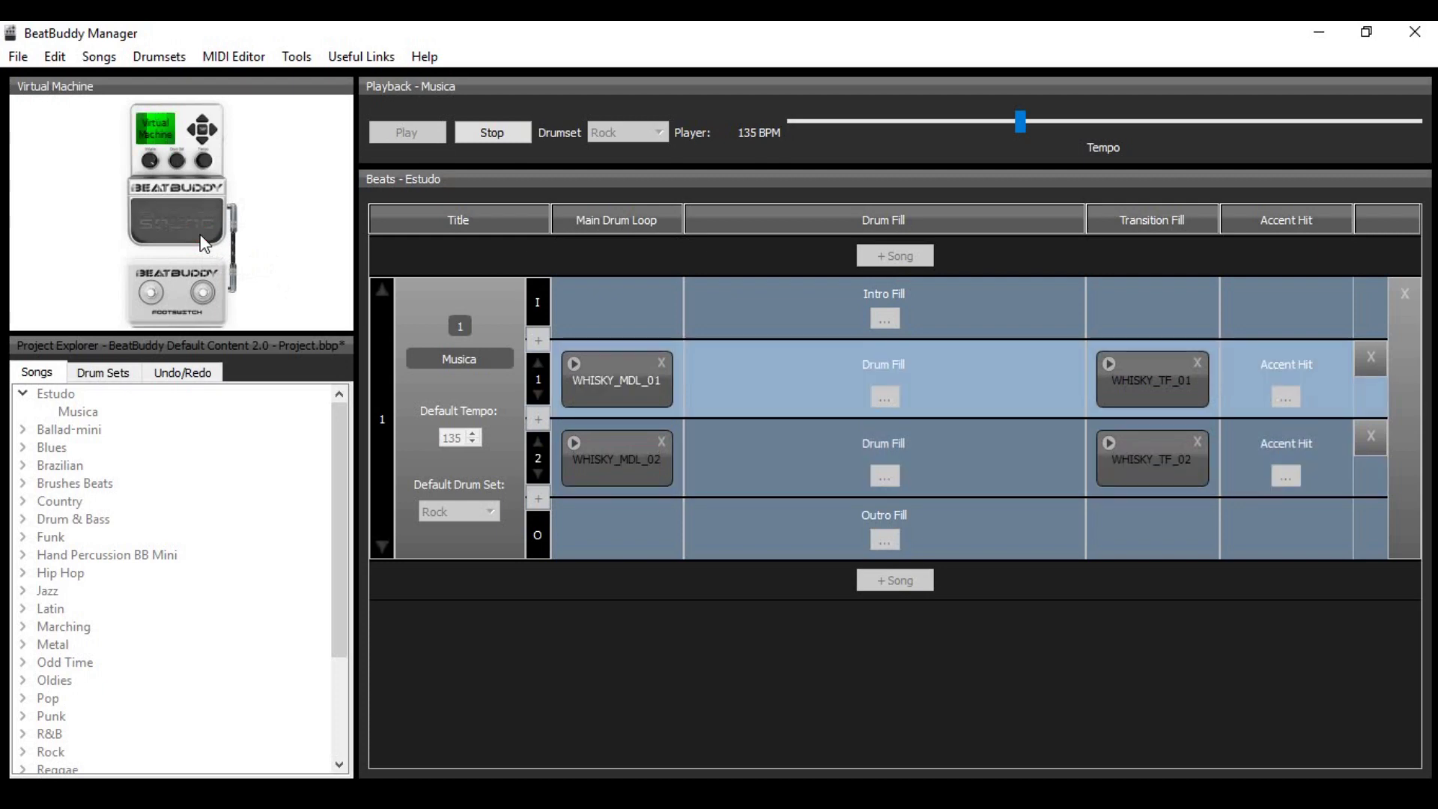
pyautogui.click(512, 139)
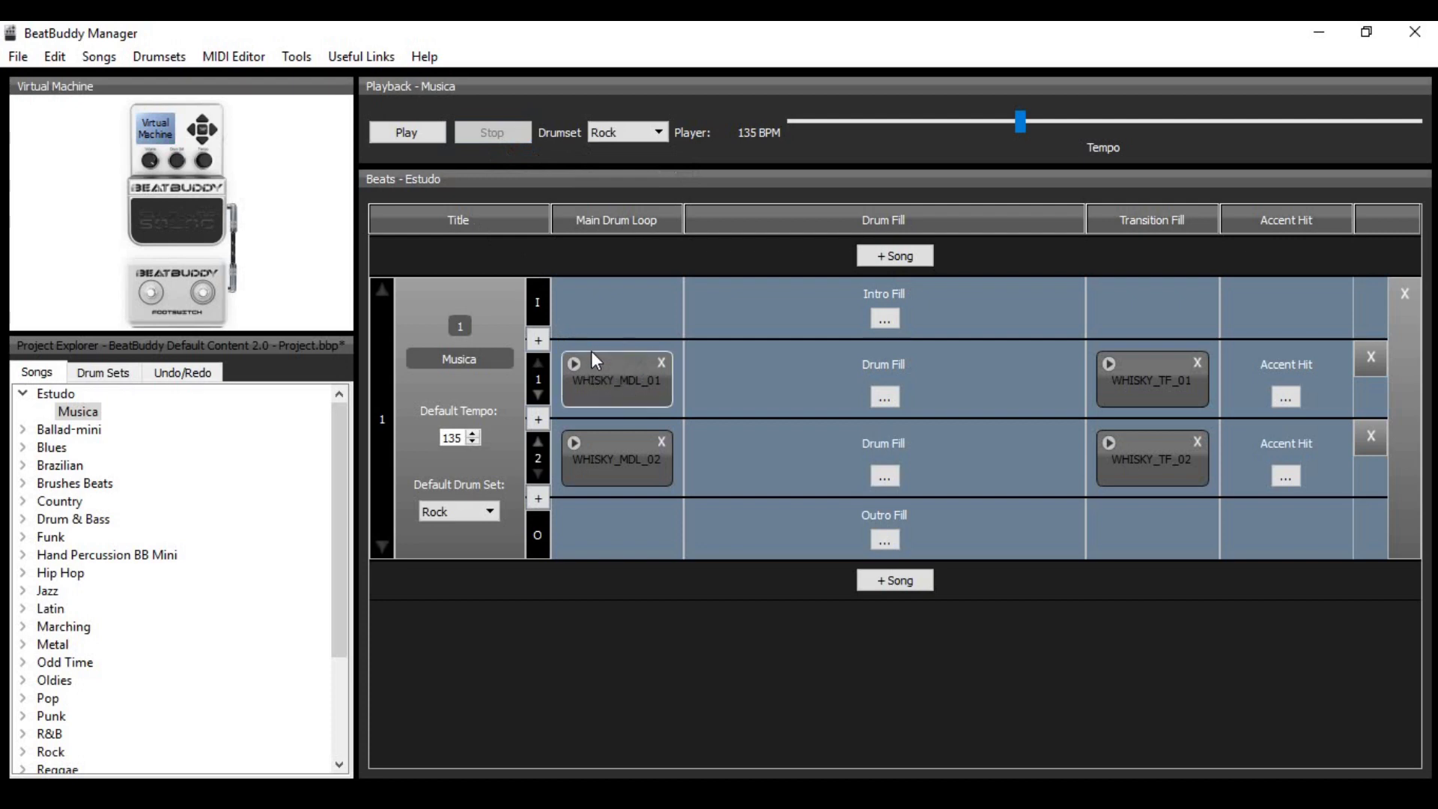
# Open the part 1 main loop for editing and set the Hi-Hat Open hit's velocity to 113.
pyautogui.rightClick(623, 379)
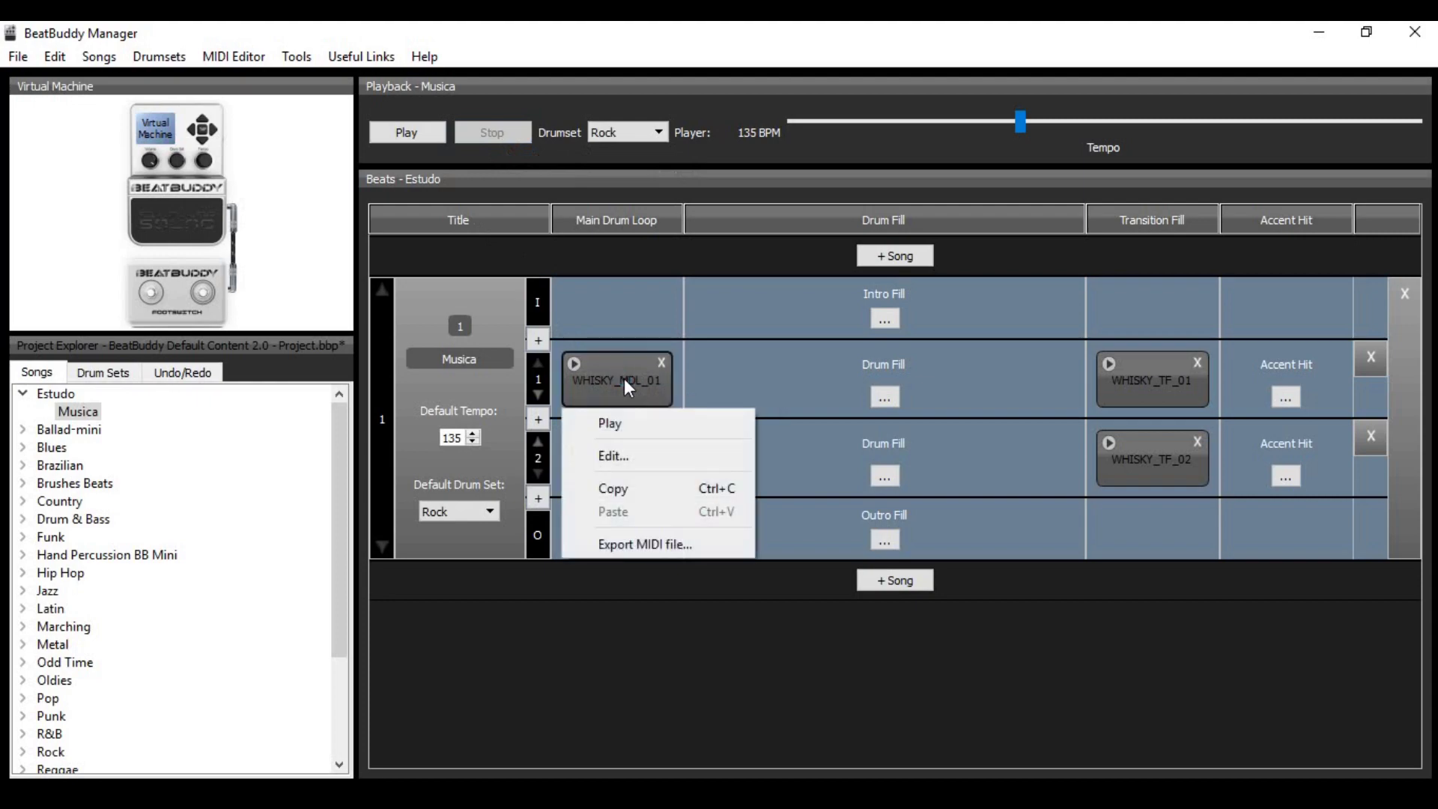
pyautogui.click(627, 452)
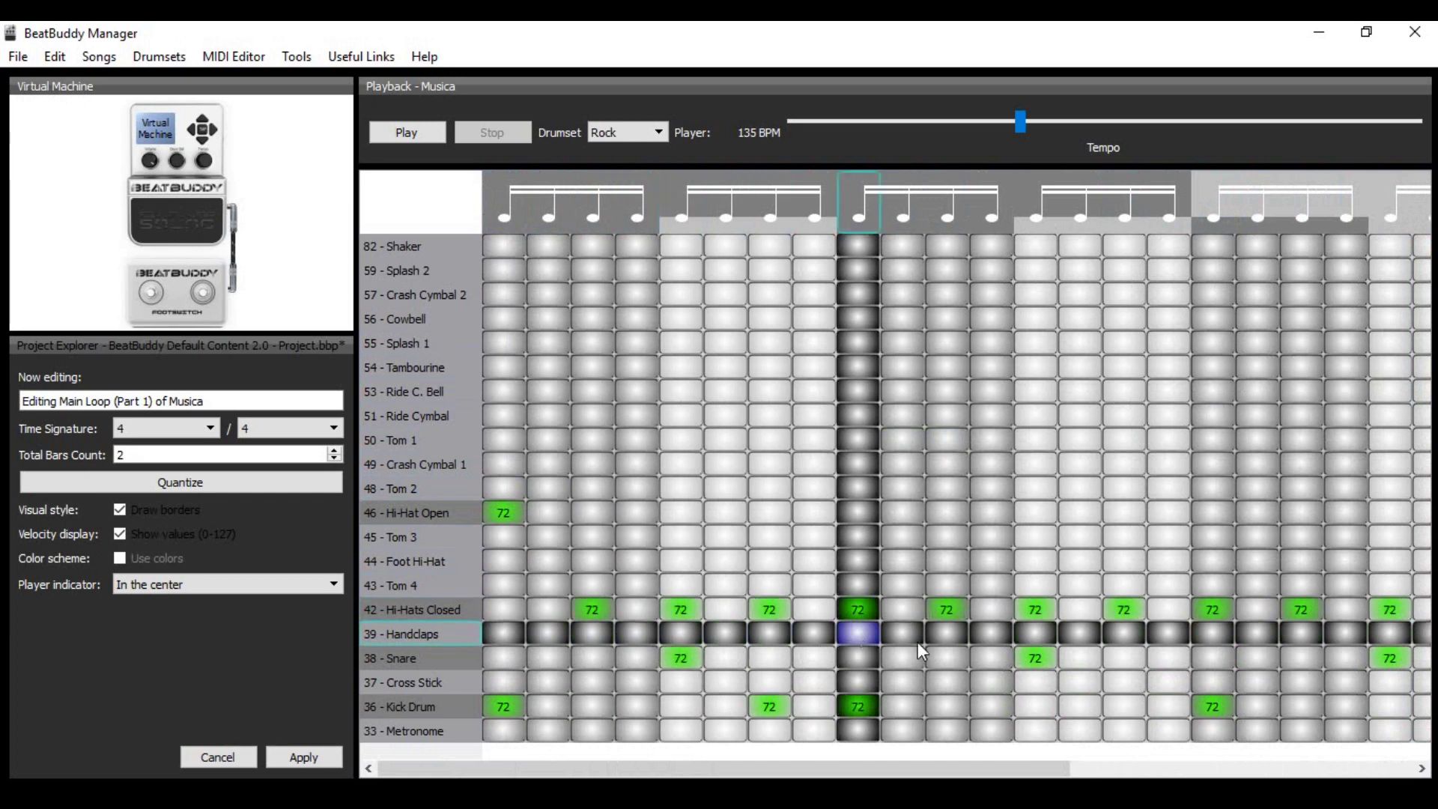
pyautogui.moveTo(504, 519); pyautogui.dragTo(512, 493)
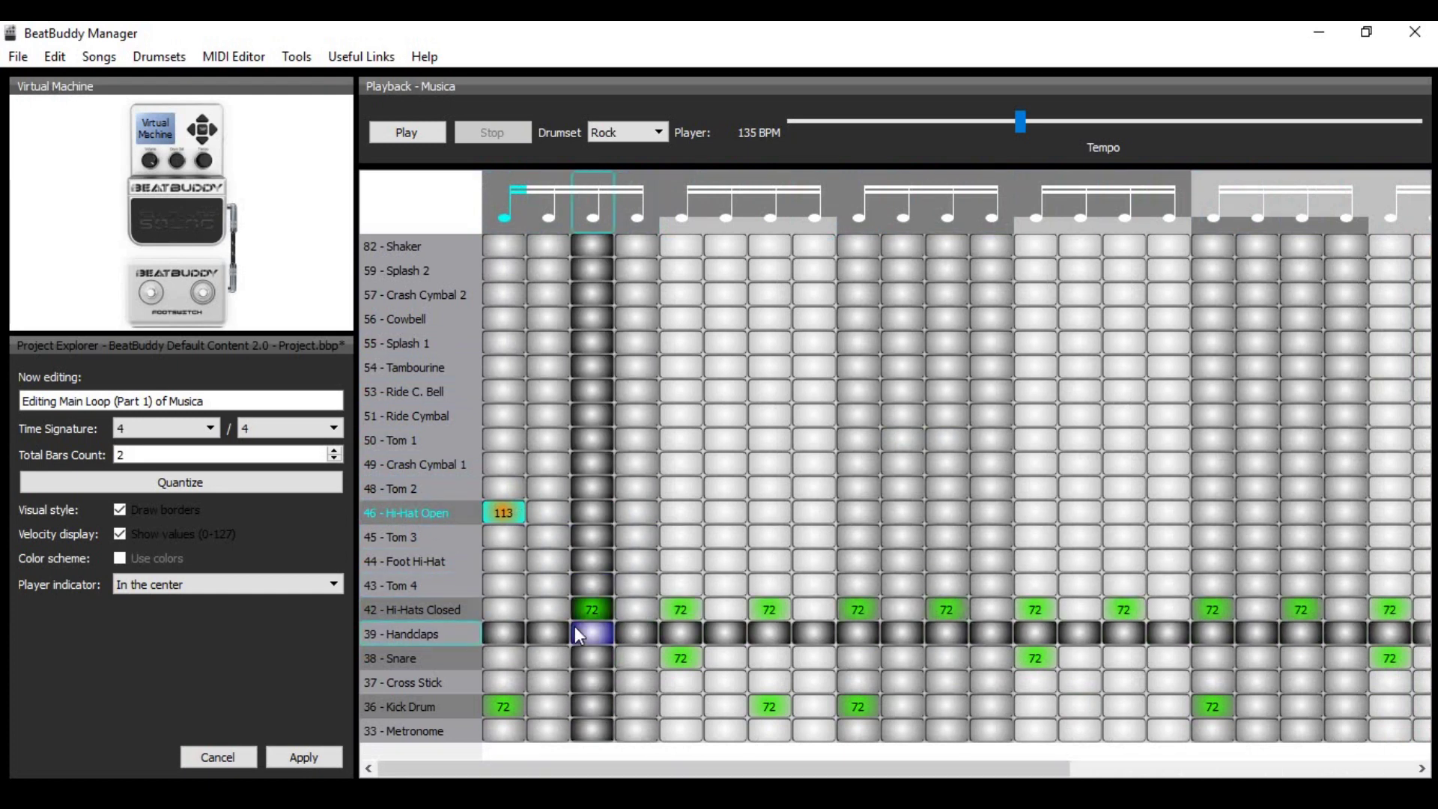
# Set the first nine Hi-Hats Closed velocities in order to 108, 94, 117, 103, 113, 103, 104, 108 and 97.
pyautogui.moveTo(597, 607); pyautogui.dragTo(605, 592)
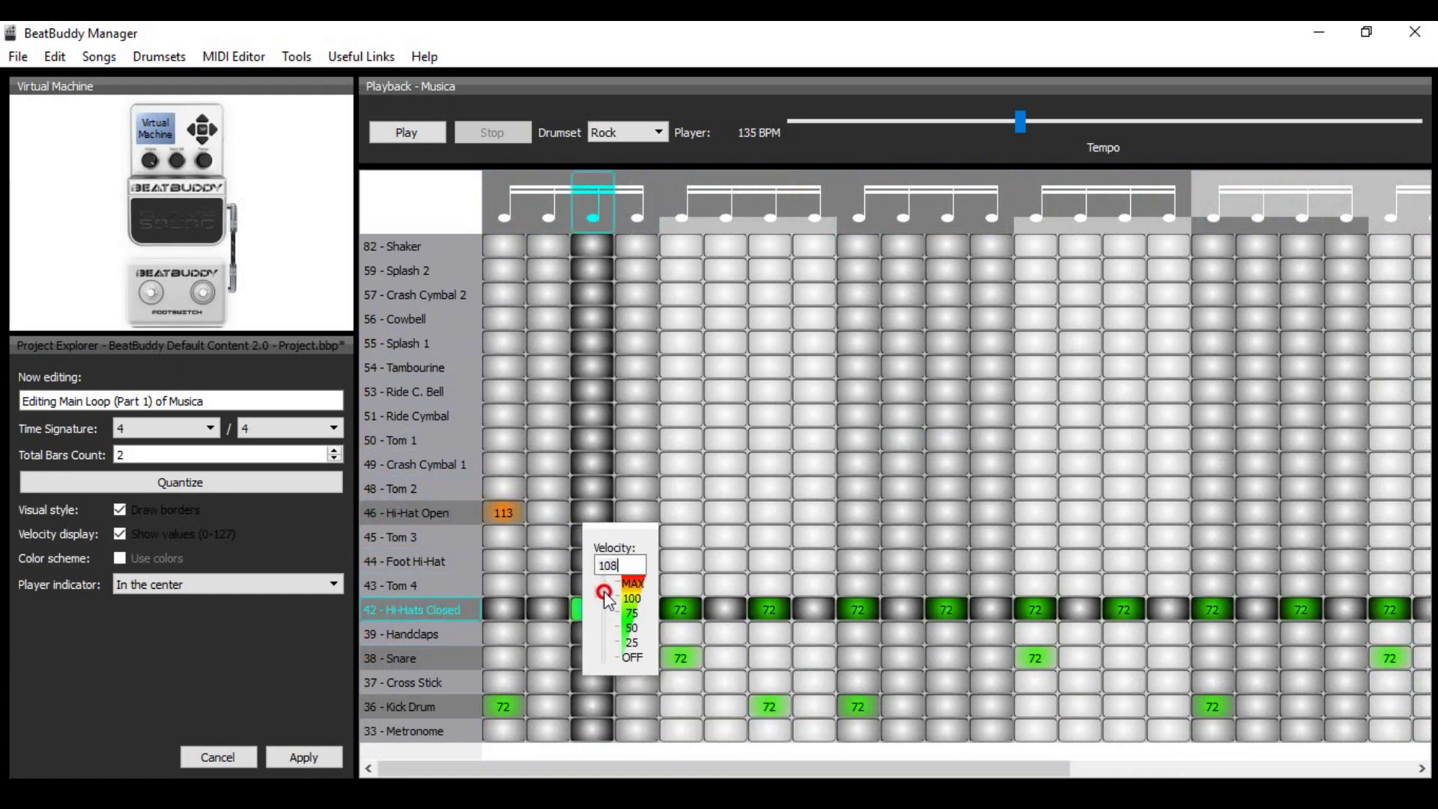
pyautogui.moveTo(691, 608); pyautogui.dragTo(773, 583)
pyautogui.moveTo(867, 617); pyautogui.dragTo(1040, 609)
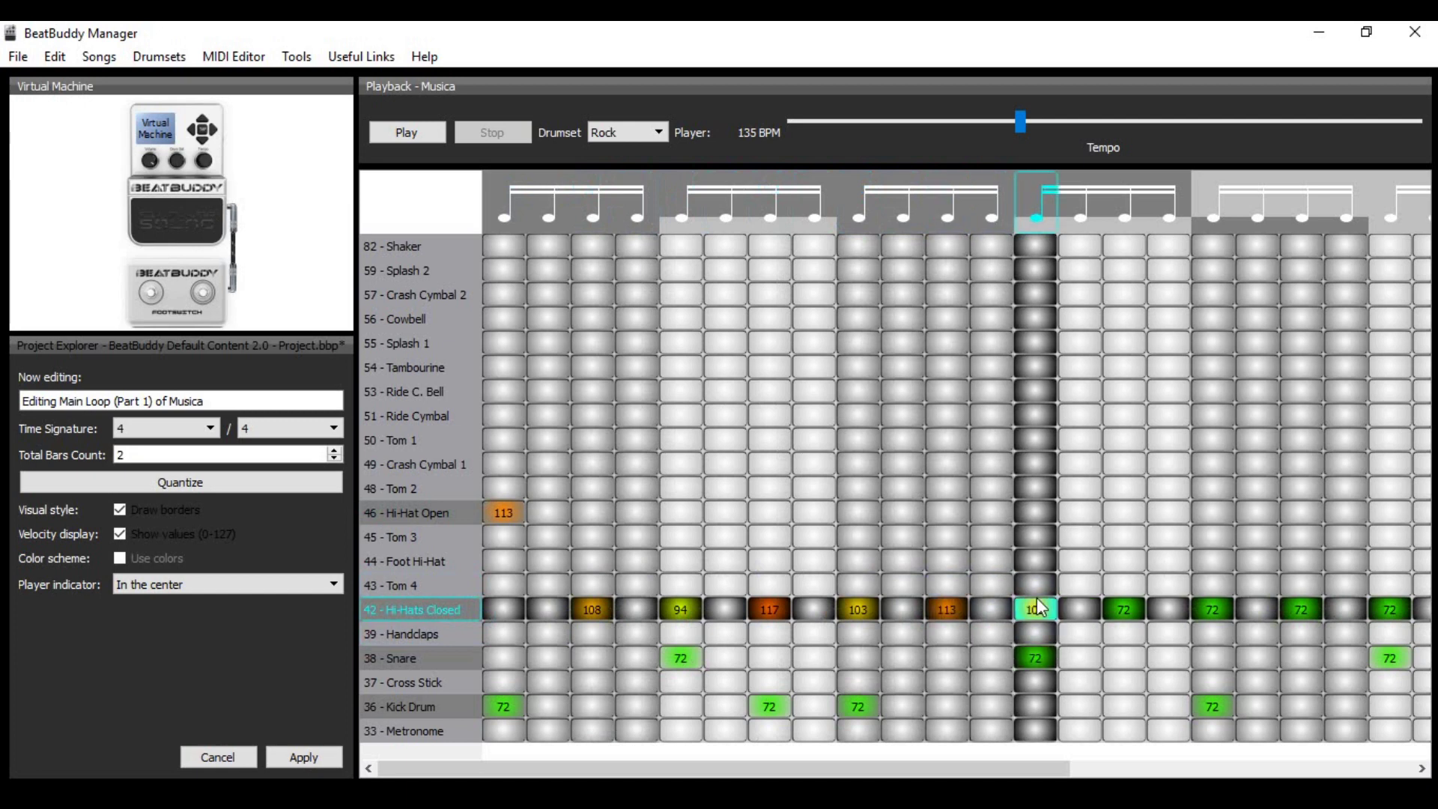
pyautogui.moveTo(1133, 616); pyautogui.dragTo(1132, 604)
pyautogui.moveTo(1221, 615); pyautogui.dragTo(1303, 608)
# Set the remaining Hi-Hats Closed velocities in the second bar to 106, 103, 104, 92, 117 and 108.
pyautogui.moveTo(851, 772); pyautogui.dragTo(1204, 758)
pyautogui.moveTo(920, 610); pyautogui.dragTo(923, 596)
pyautogui.moveTo(1012, 604); pyautogui.dragTo(1012, 586)
pyautogui.moveTo(1109, 620); pyautogui.dragTo(1279, 597)
pyautogui.moveTo(1365, 612); pyautogui.dragTo(1366, 595)
pyautogui.moveTo(1137, 766); pyautogui.dragTo(586, 757)
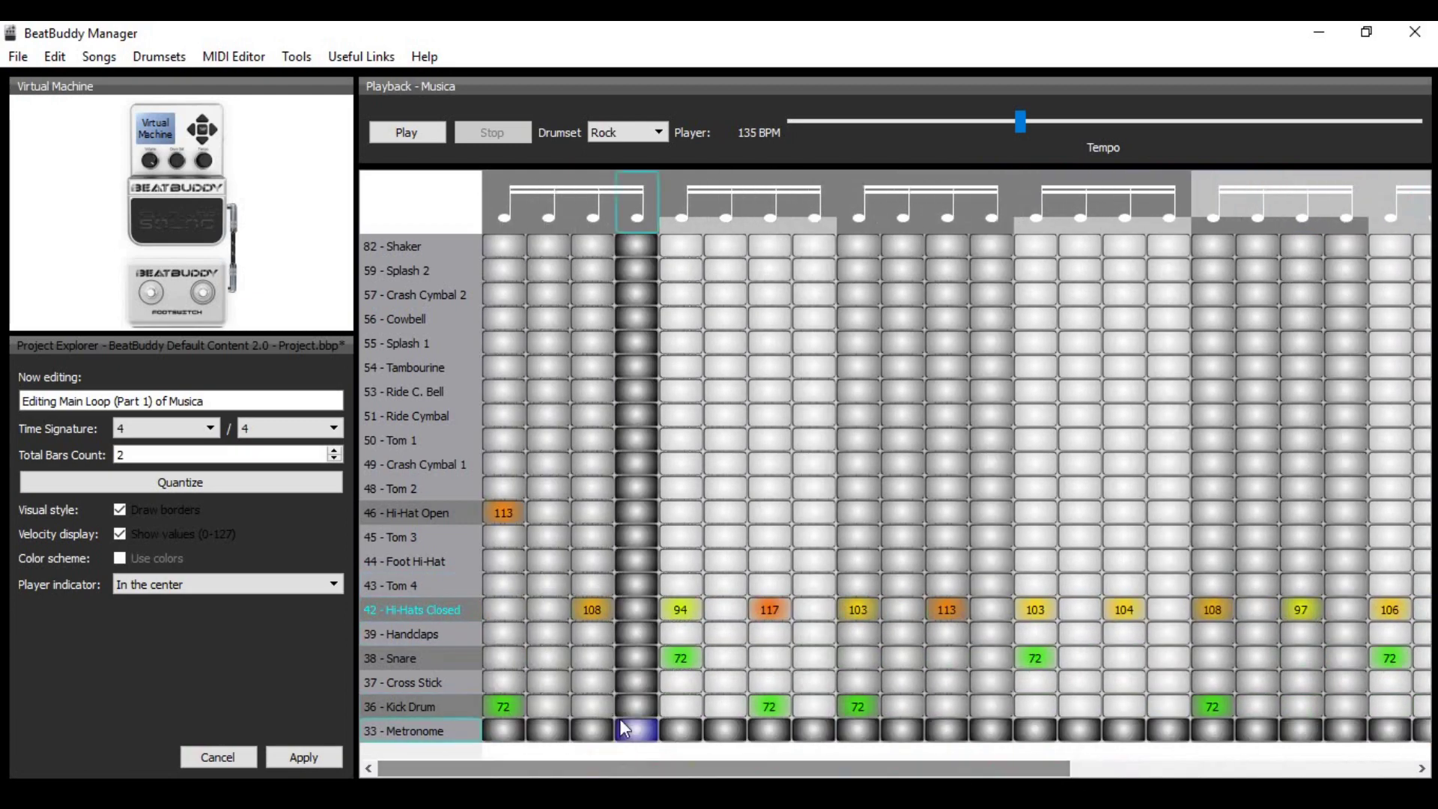
# Set the velocities of the four Snare hits in order to 117, 127, 127 and 122.
pyautogui.moveTo(695, 656); pyautogui.dragTo(698, 642)
pyautogui.moveTo(1035, 658); pyautogui.dragTo(1040, 630)
pyautogui.moveTo(849, 772); pyautogui.dragTo(1178, 755)
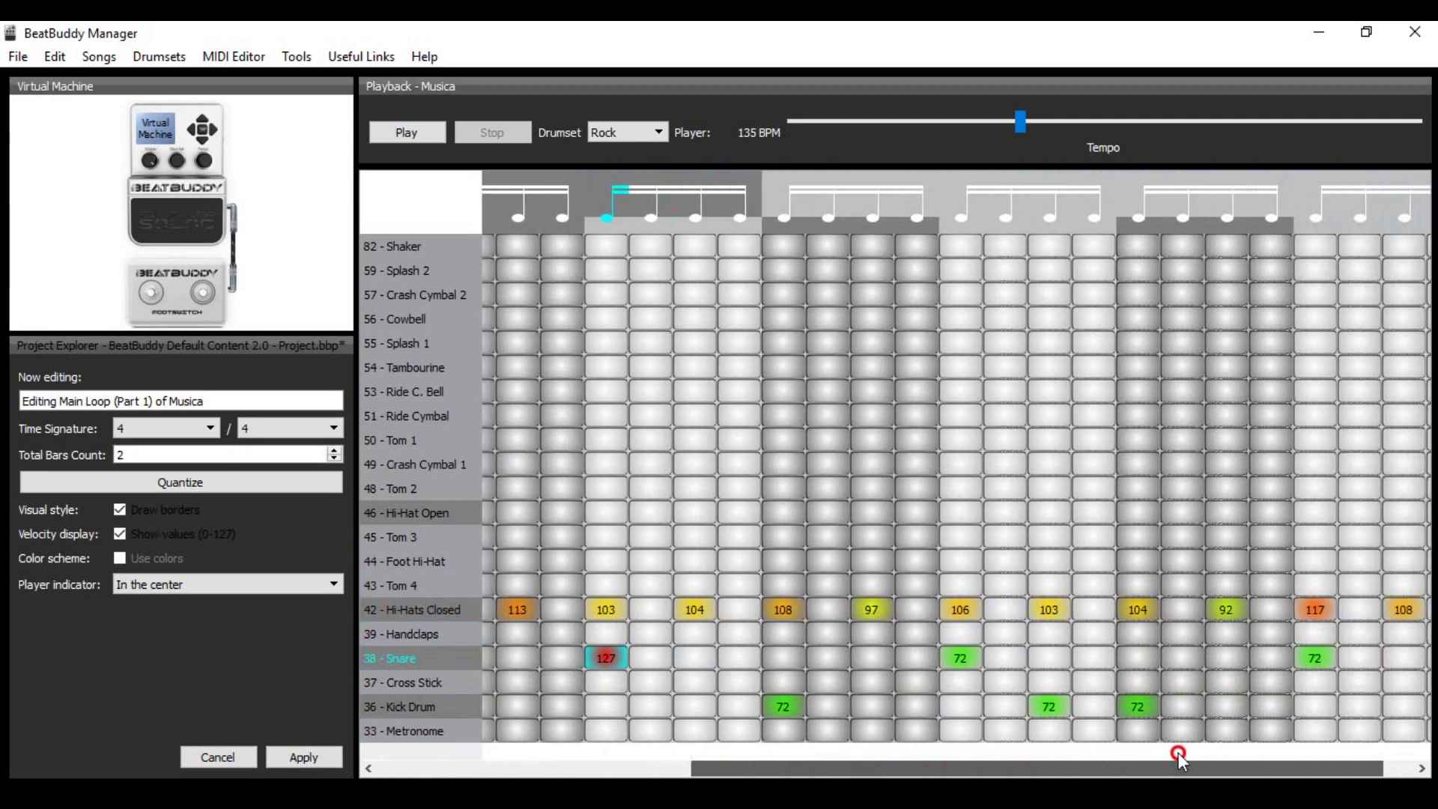
pyautogui.moveTo(927, 659); pyautogui.dragTo(929, 633)
pyautogui.moveTo(1281, 658); pyautogui.dragTo(1281, 636)
# Set the Kick Drum velocities from the second hit onward to 113, 111, 103, 101 and 110.
pyautogui.moveTo(989, 773); pyautogui.dragTo(682, 773)
pyautogui.moveTo(731, 716); pyautogui.dragTo(733, 689)
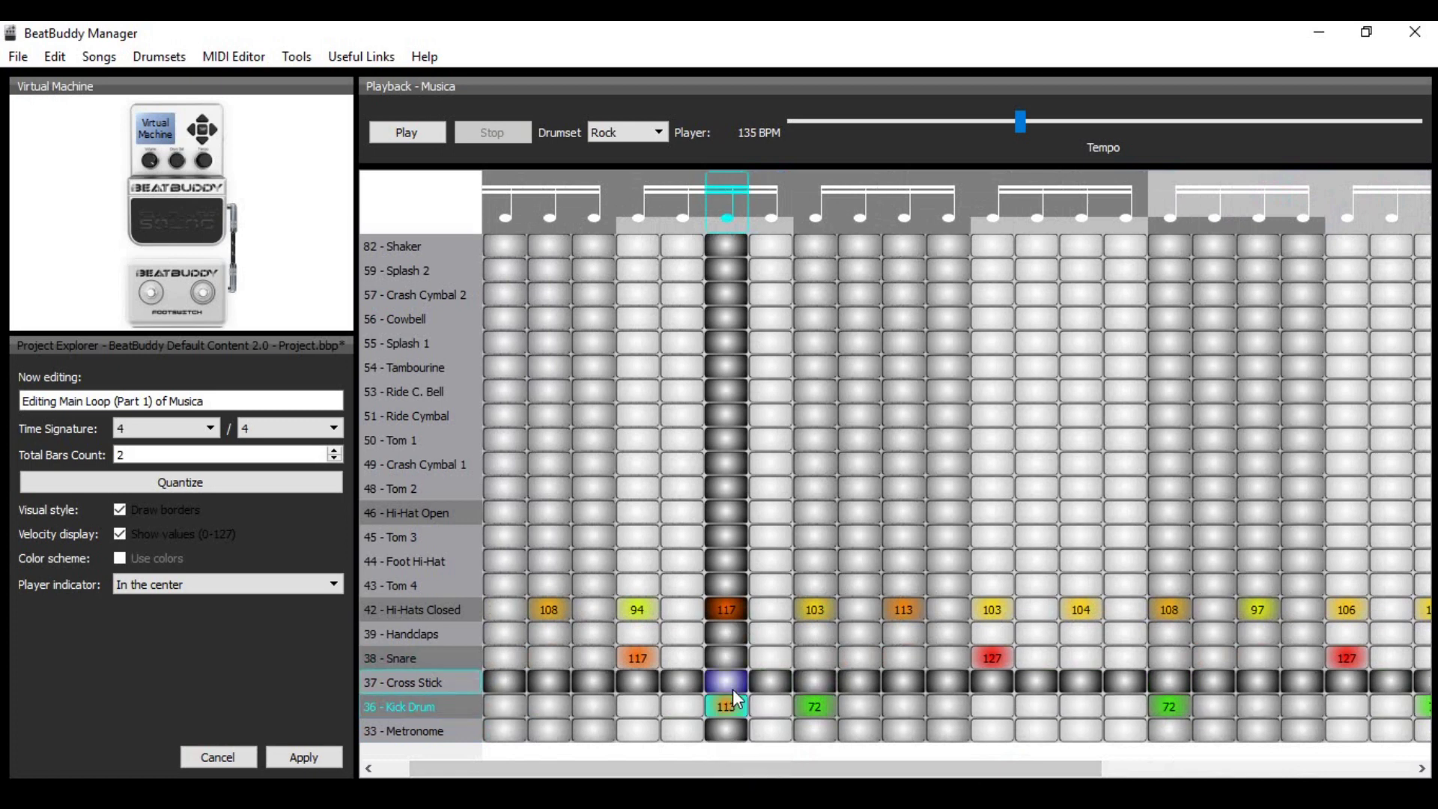
pyautogui.moveTo(836, 706); pyautogui.dragTo(837, 699)
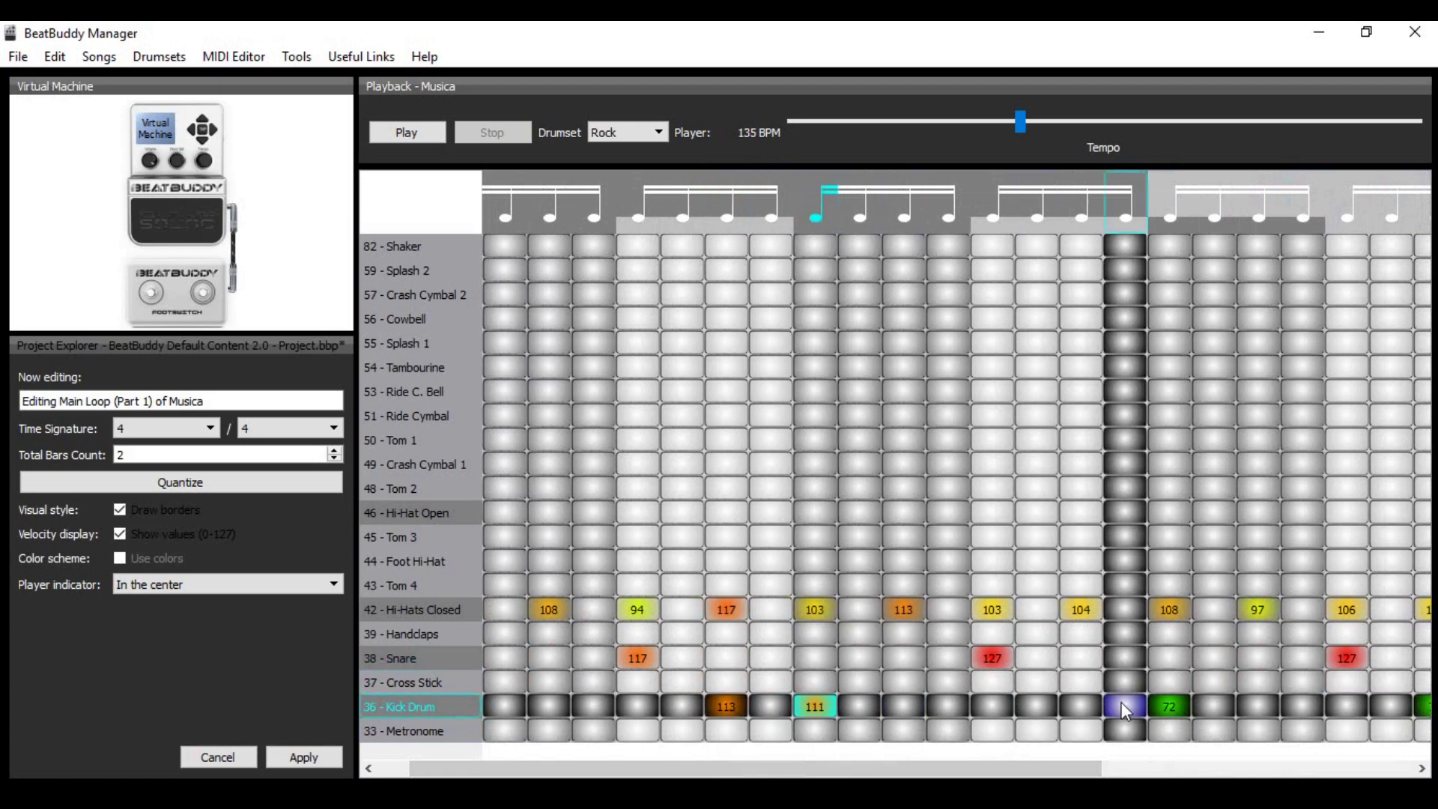
pyautogui.moveTo(1170, 707); pyautogui.dragTo(1170, 694)
pyautogui.moveTo(763, 775); pyautogui.dragTo(1058, 771)
pyautogui.moveTo(1038, 709); pyautogui.dragTo(1117, 690)
# Play the edited main loop to check it and apply the changes to the song.
pyautogui.moveTo(1184, 767); pyautogui.dragTo(611, 774)
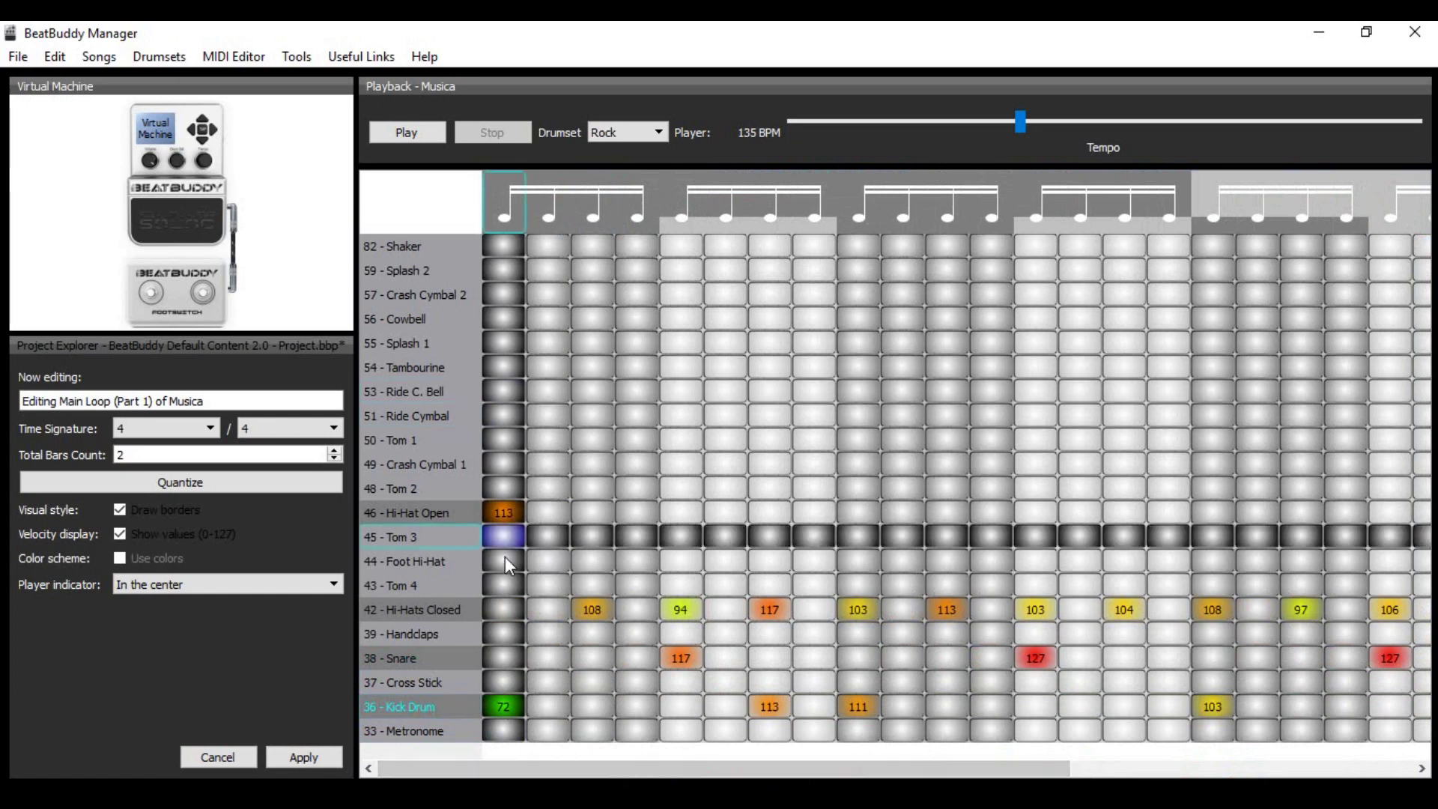
pyautogui.click(406, 134)
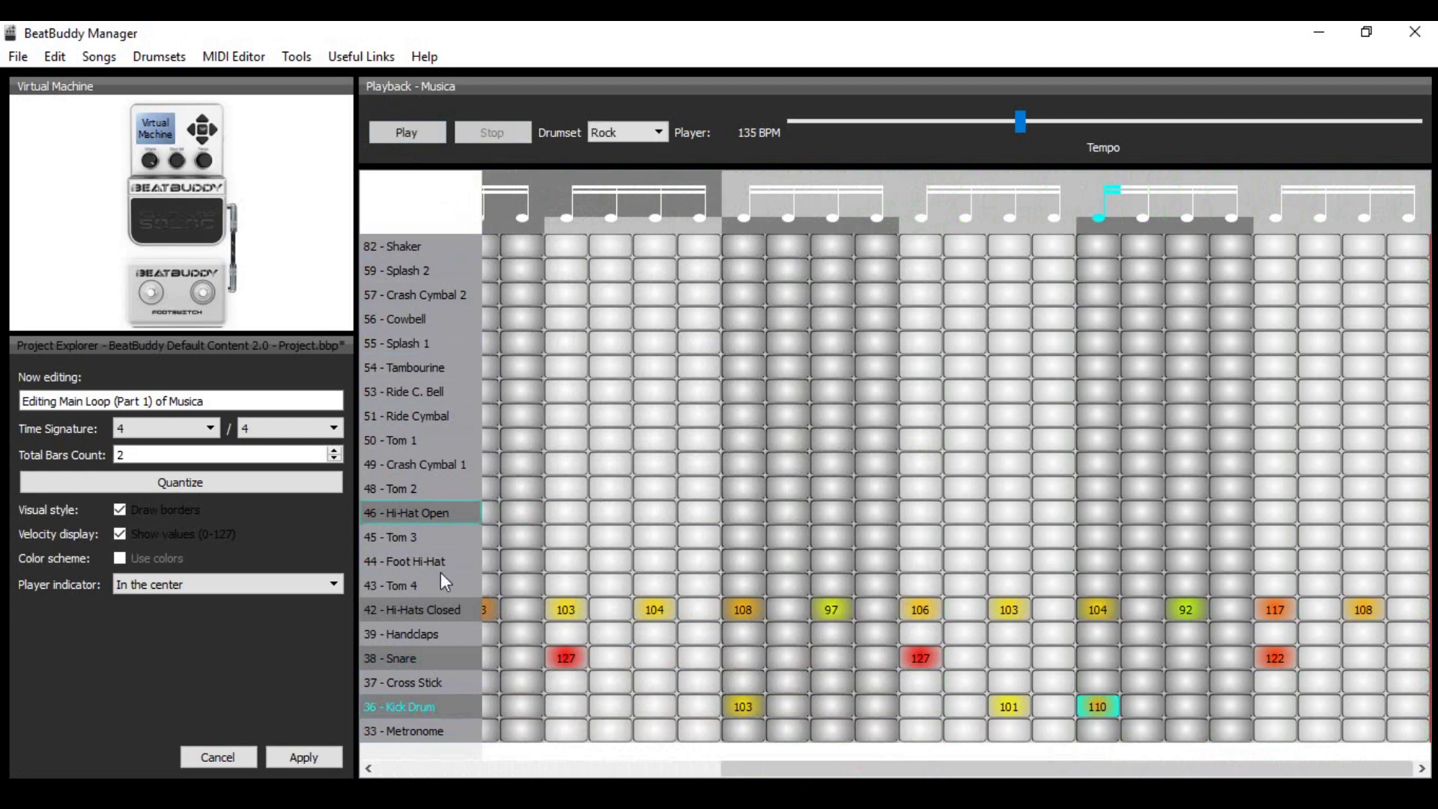
pyautogui.click(297, 757)
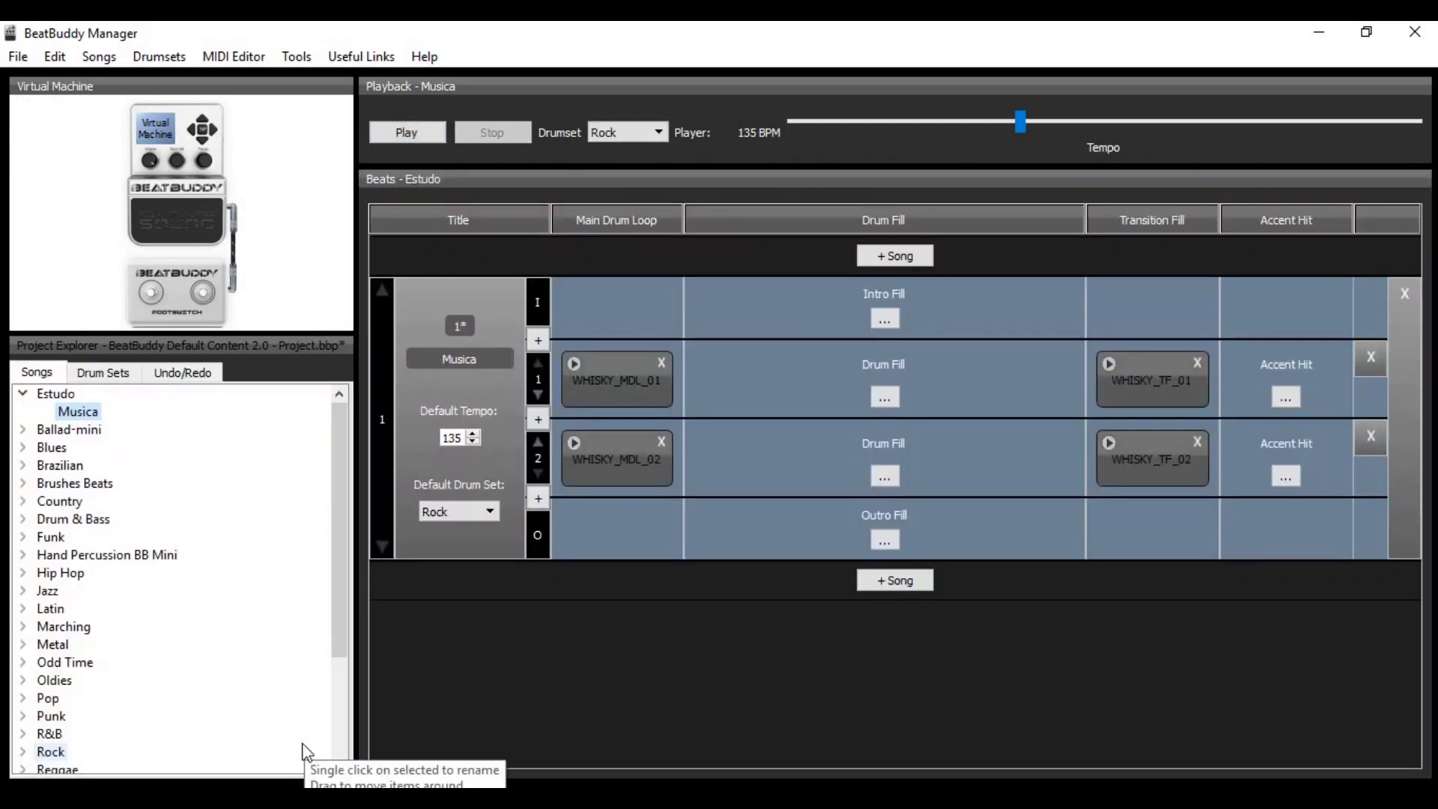
# Export the part 1 main drum loop as WHISKY_MDL_01.mid to the Estudos folder, replacing the existing file.
pyautogui.rightClick(612, 379)
pyautogui.click(642, 544)
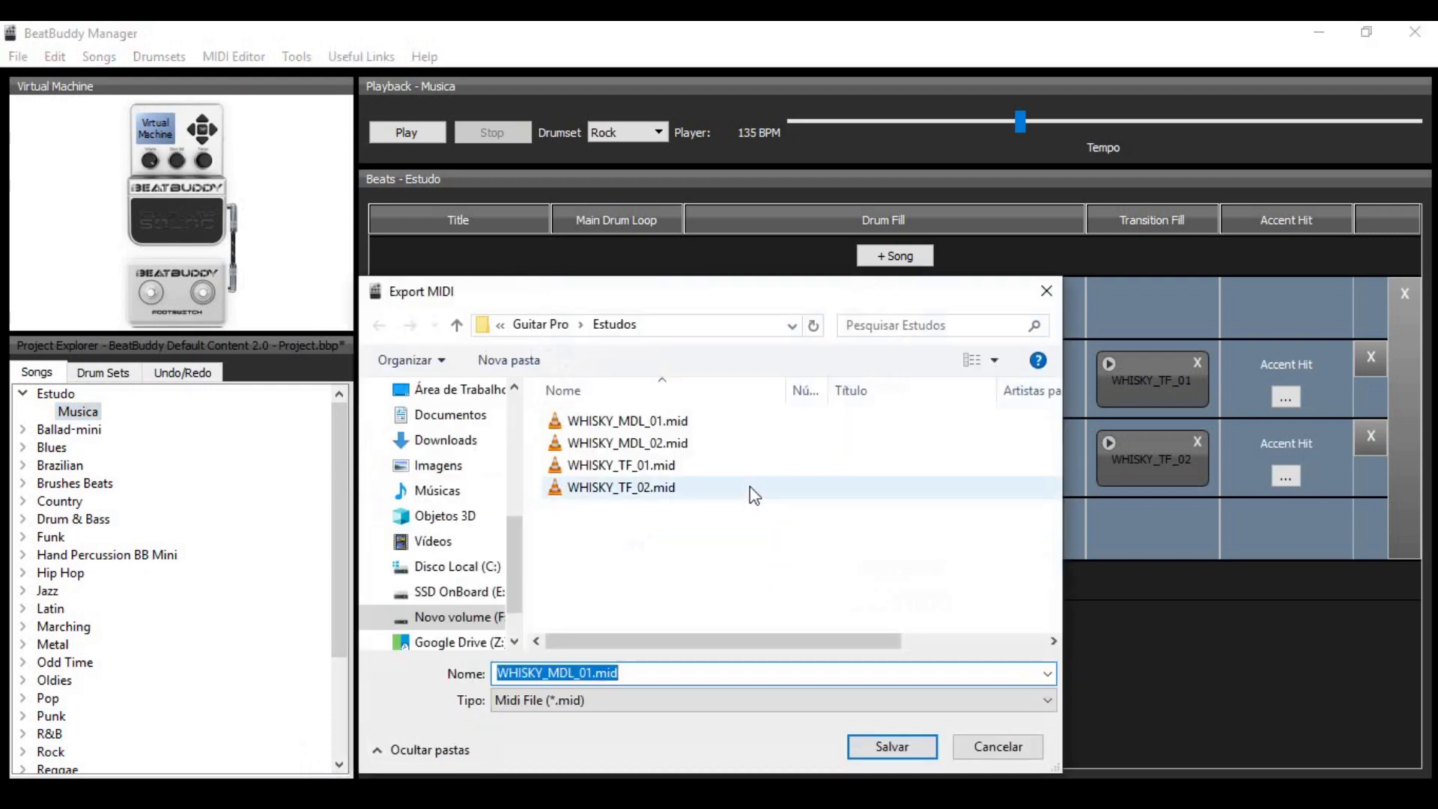
pyautogui.click(655, 425)
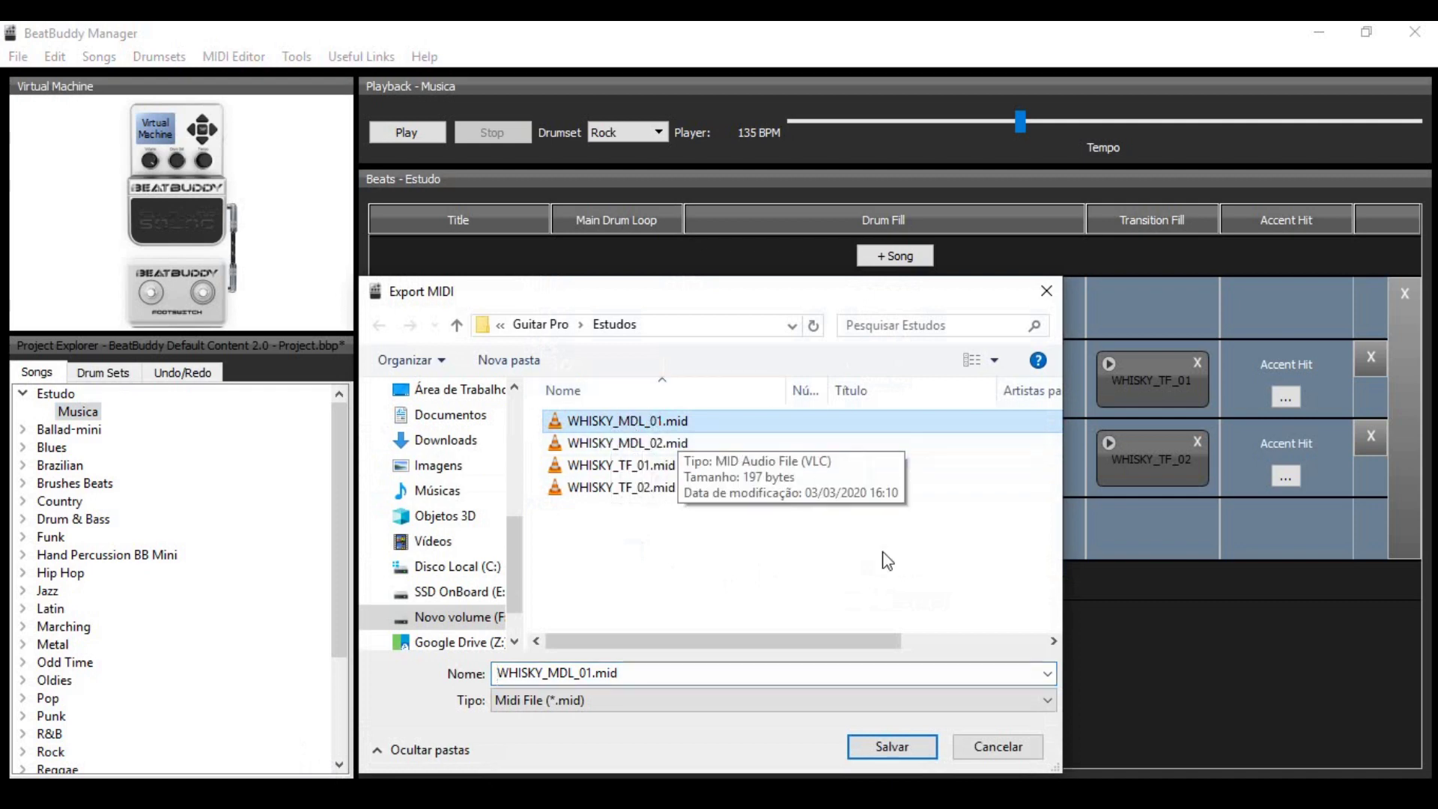
pyautogui.click(892, 749)
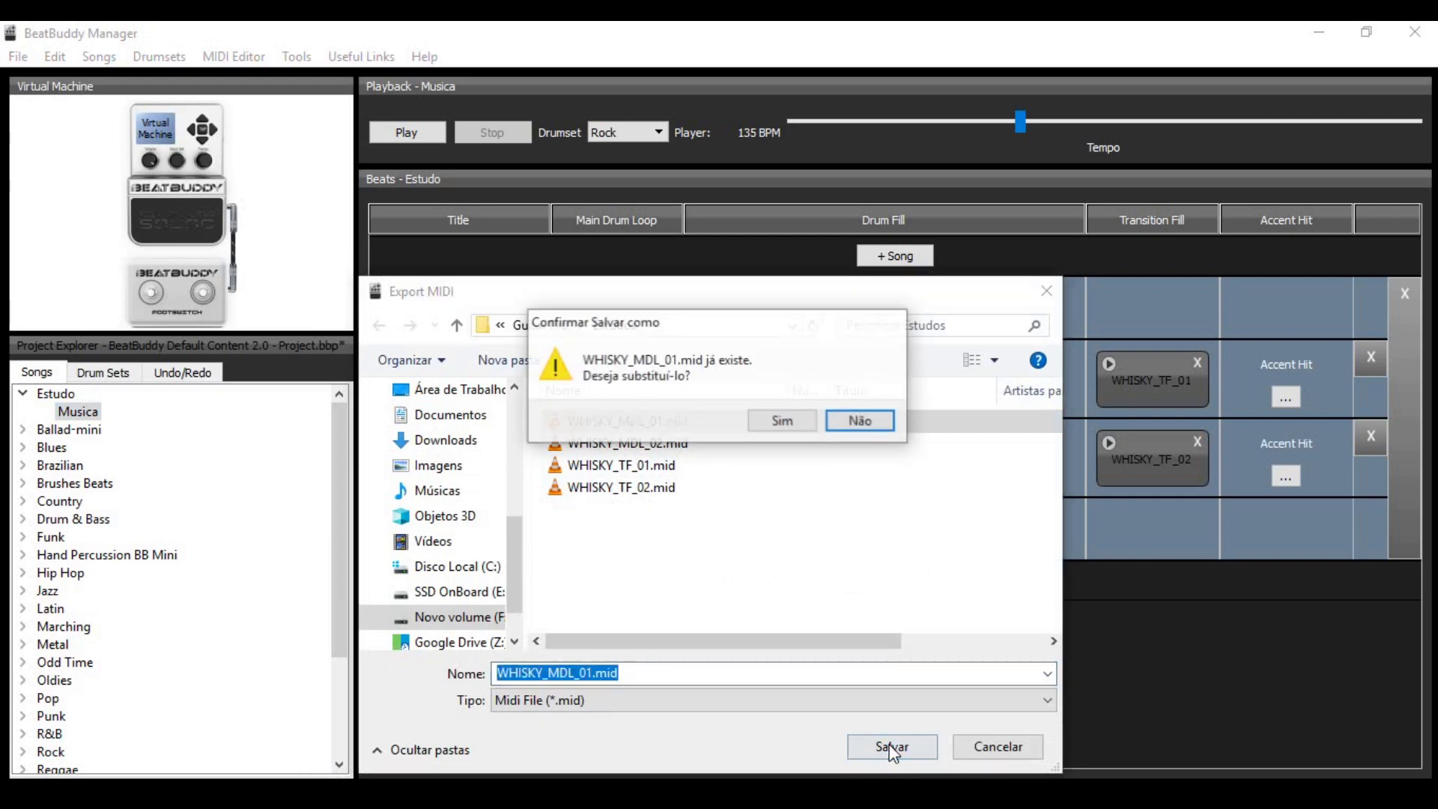
pyautogui.click(792, 426)
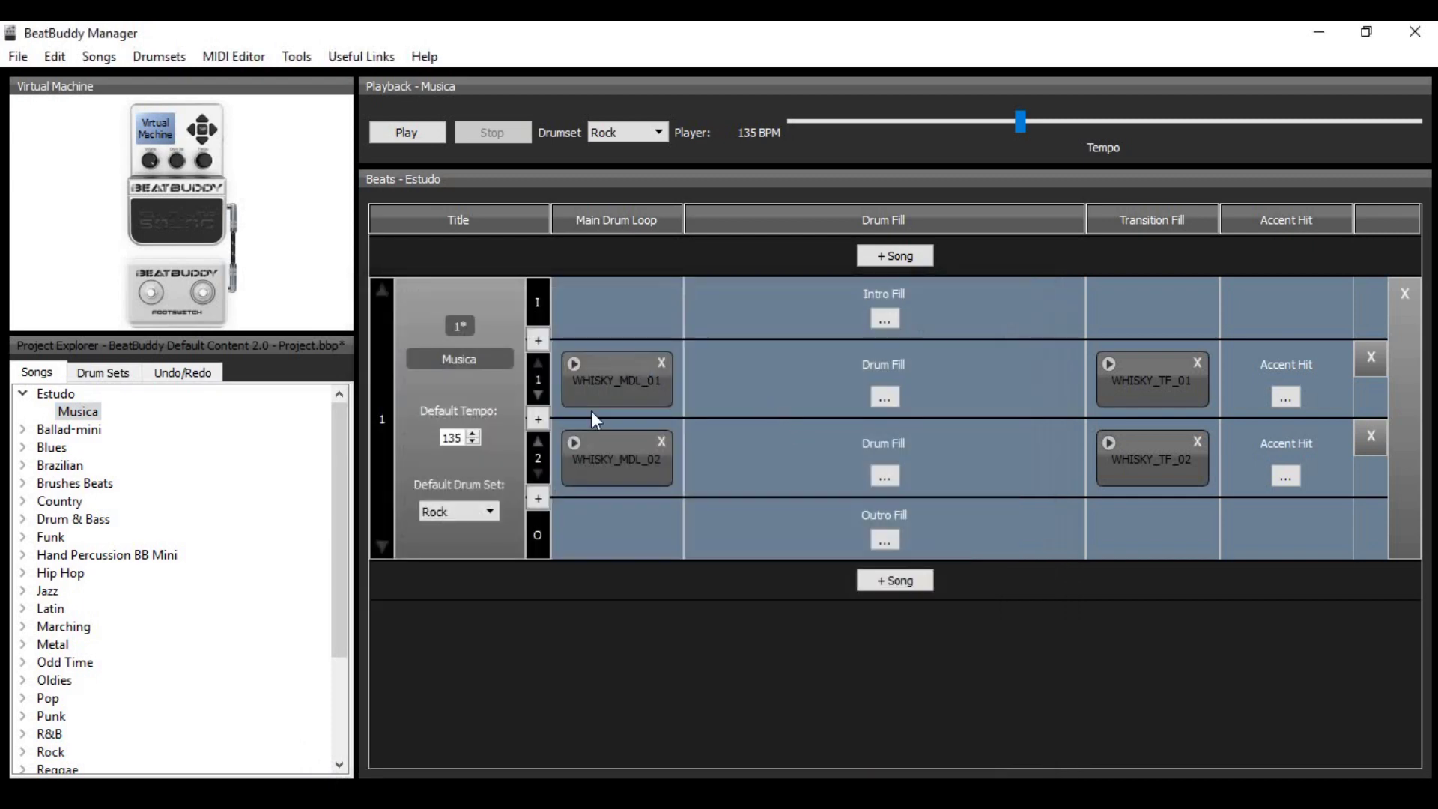
# Open the WHISKY_TF_01 transition fill for editing and set its first three Kick Drum velocities to 127, 103 and 111.
pyautogui.rightClick(1131, 386)
pyautogui.click(1154, 455)
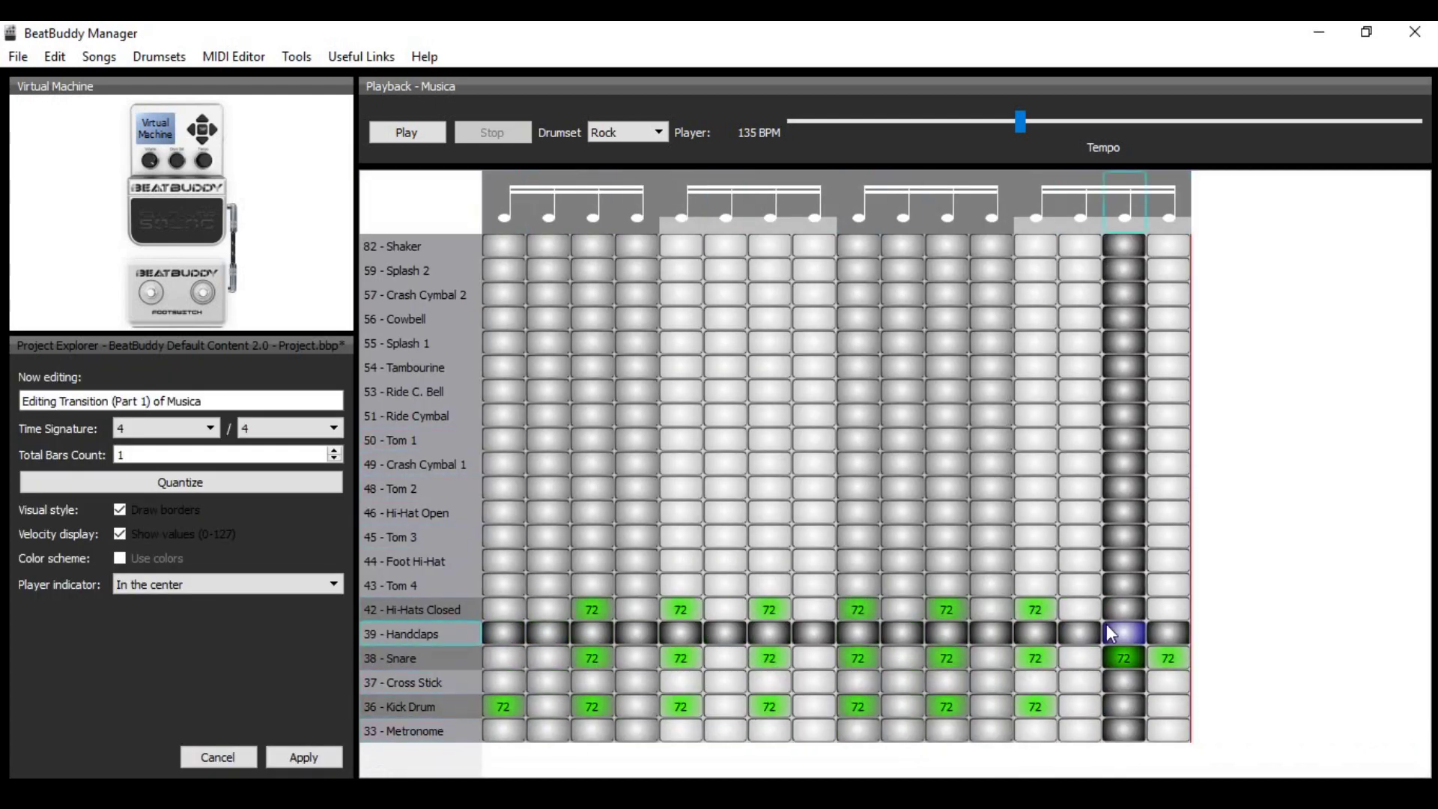
pyautogui.moveTo(506, 707); pyautogui.dragTo(514, 683)
pyautogui.moveTo(593, 707); pyautogui.dragTo(682, 694)
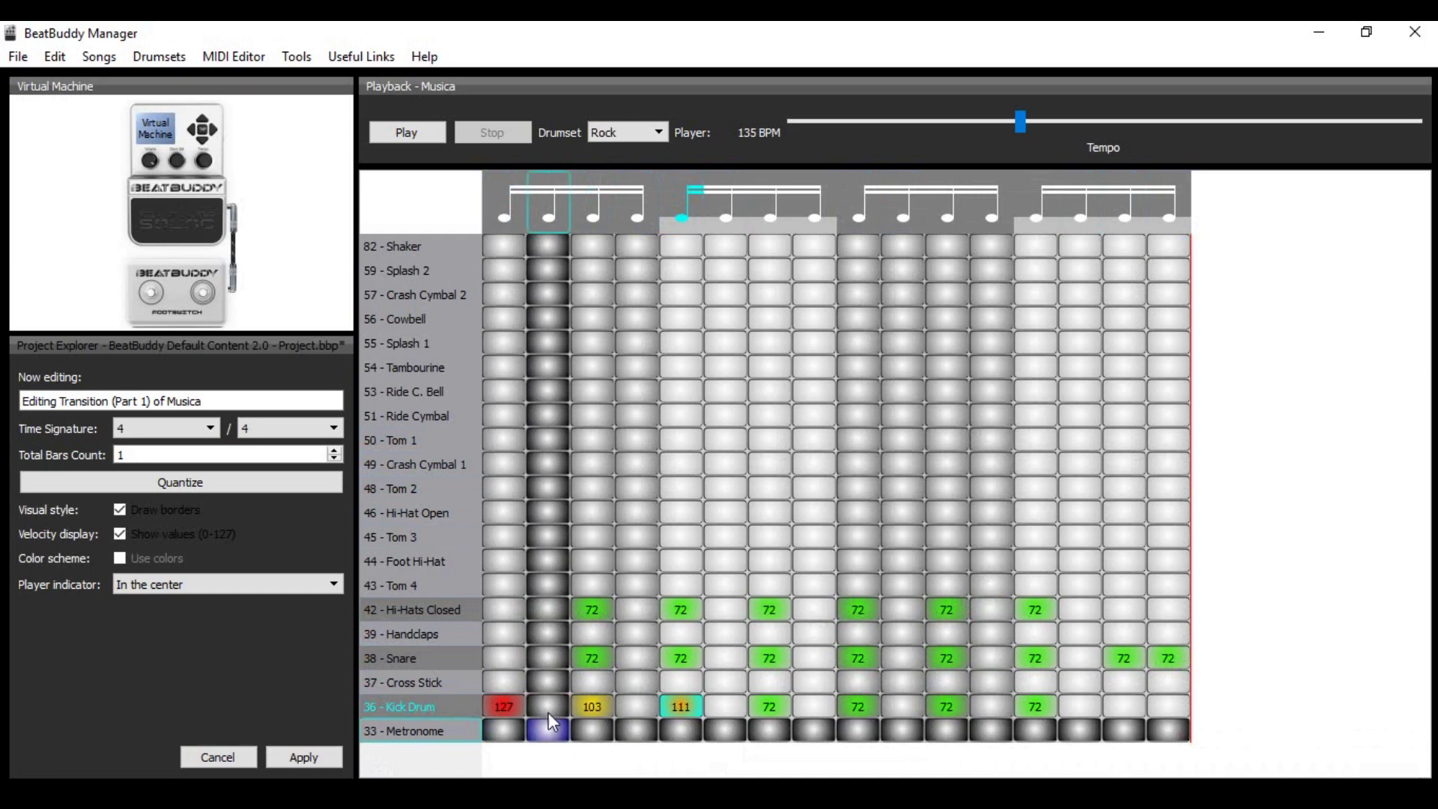
# Lower the first three Kick Drum velocities of the transition fill to 92, 82 and 92 and play it back.
pyautogui.click(503, 709)
pyautogui.moveTo(503, 709); pyautogui.dragTo(508, 738)
pyautogui.moveTo(592, 708); pyautogui.dragTo(592, 721)
pyautogui.click(679, 709)
pyautogui.moveTo(679, 718); pyautogui.dragTo(679, 733)
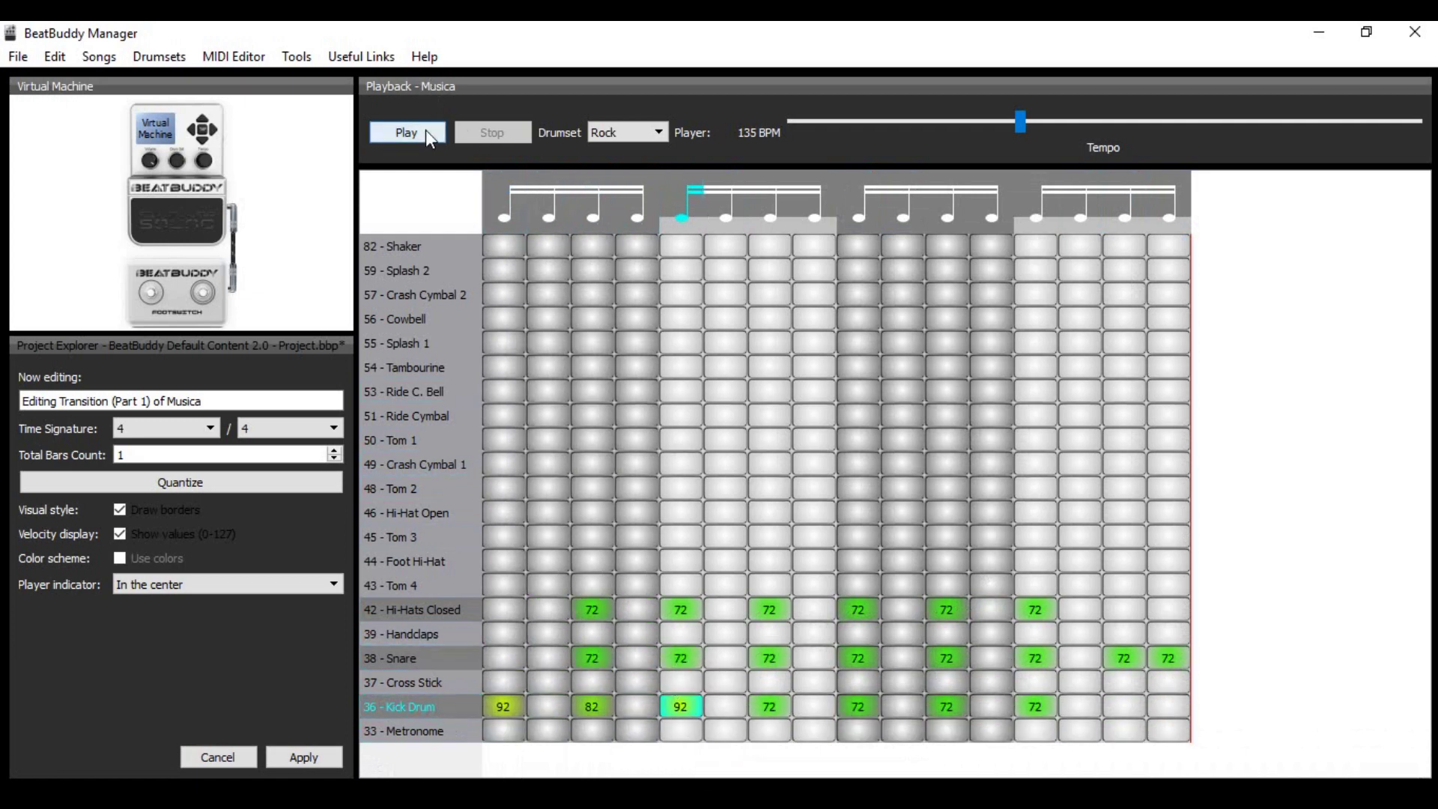
pyautogui.click(425, 130)
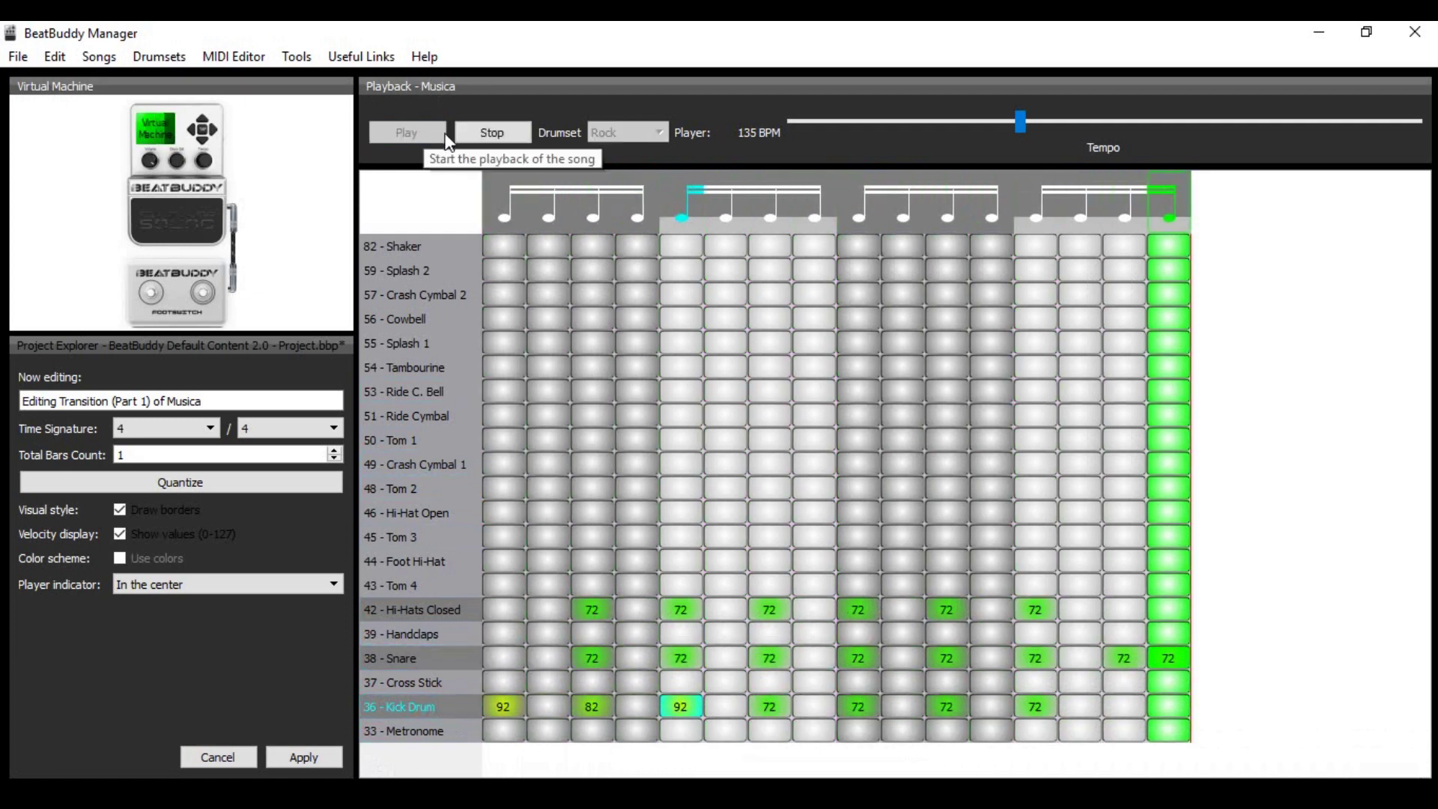
# Set the first three Kick Drum velocities of the transition fill to 127, 103 and 108.
pyautogui.click(507, 704)
pyautogui.moveTo(507, 704); pyautogui.dragTo(676, 709)
pyautogui.click(592, 705)
pyautogui.click(678, 704)
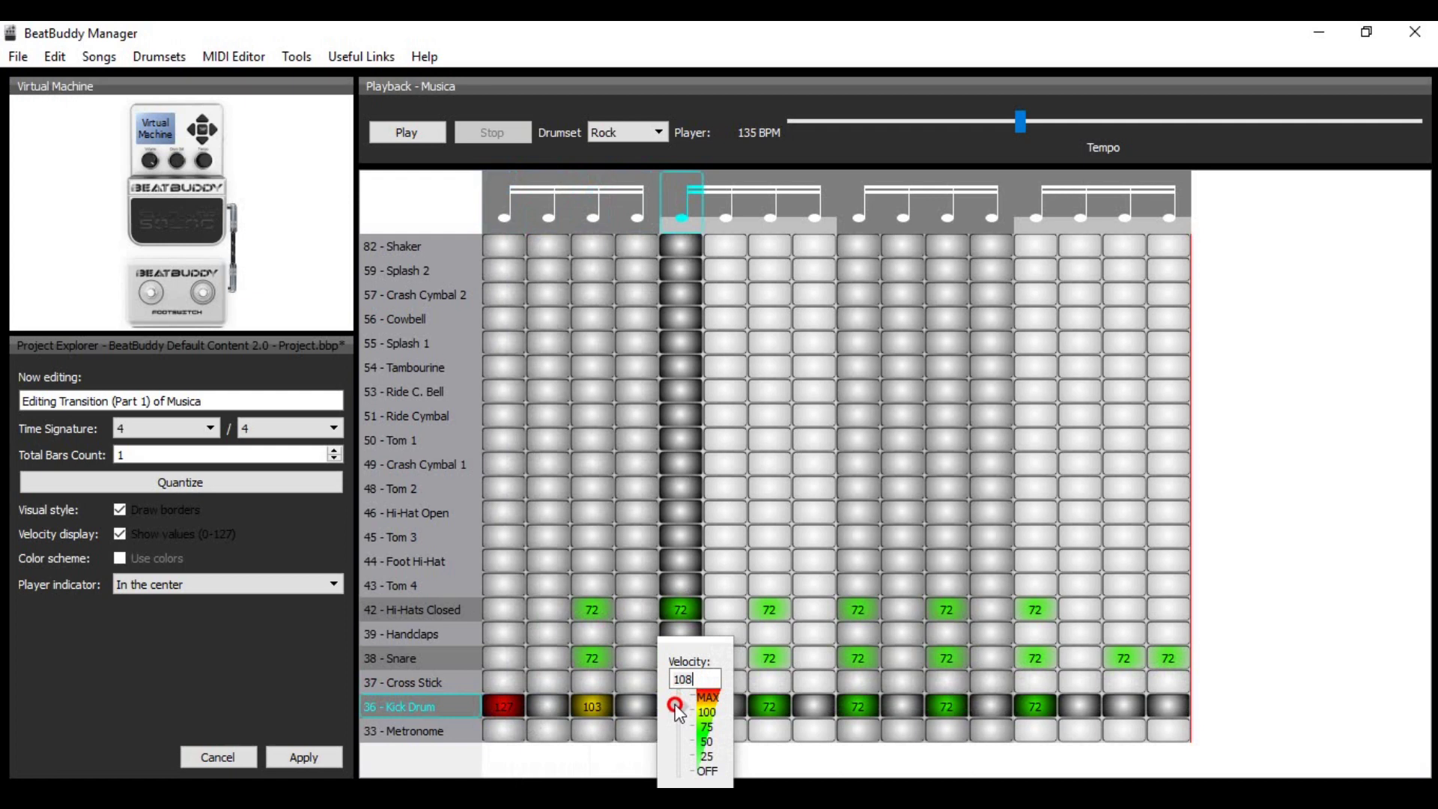
# Set the last four Kick Drum velocities of the transition fill in order to 103, 89, 117 and 71.
pyautogui.click(769, 706)
pyautogui.moveTo(770, 709); pyautogui.dragTo(770, 694)
pyautogui.click(858, 706)
pyautogui.moveTo(858, 708); pyautogui.dragTo(861, 716)
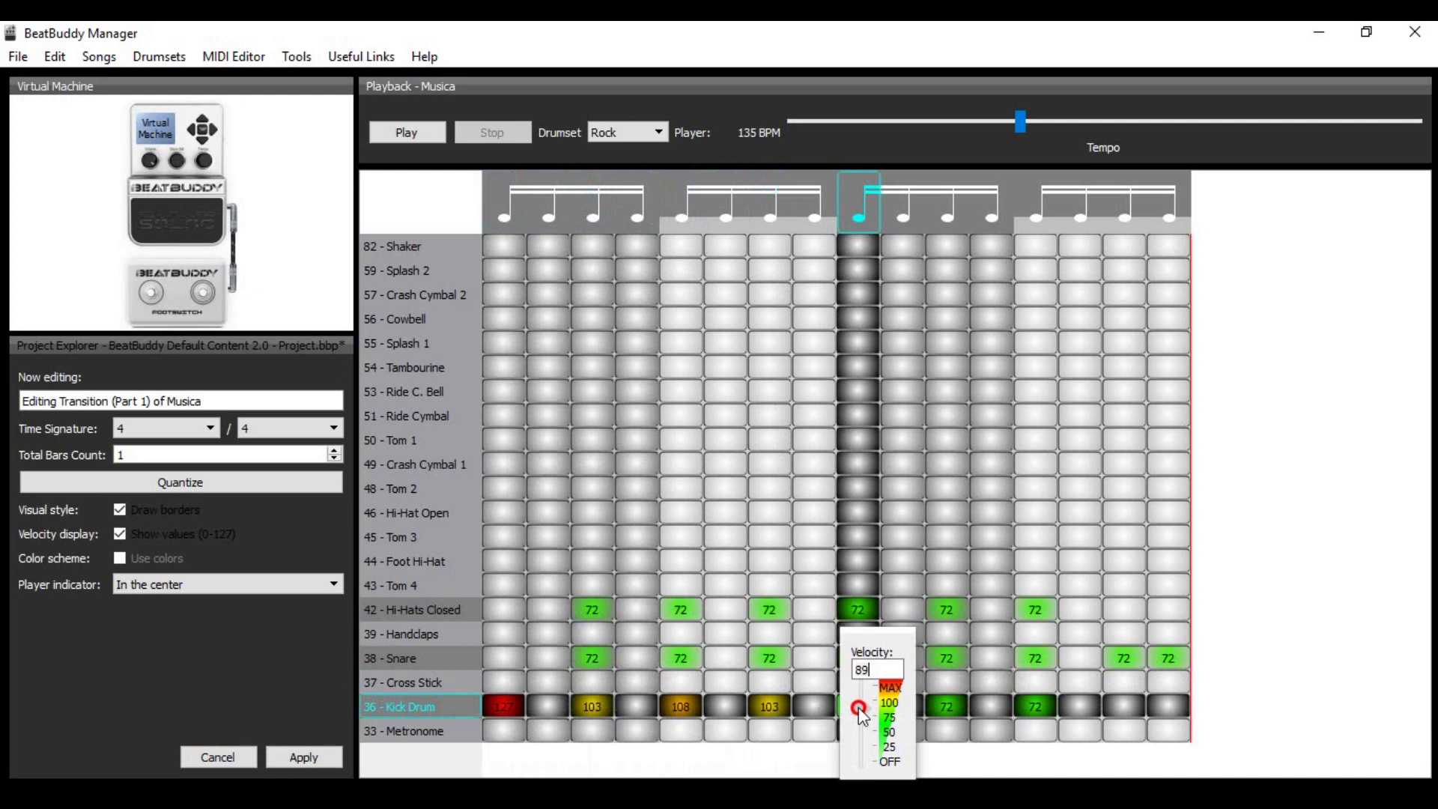
pyautogui.click(947, 707)
pyautogui.moveTo(947, 708); pyautogui.dragTo(945, 685)
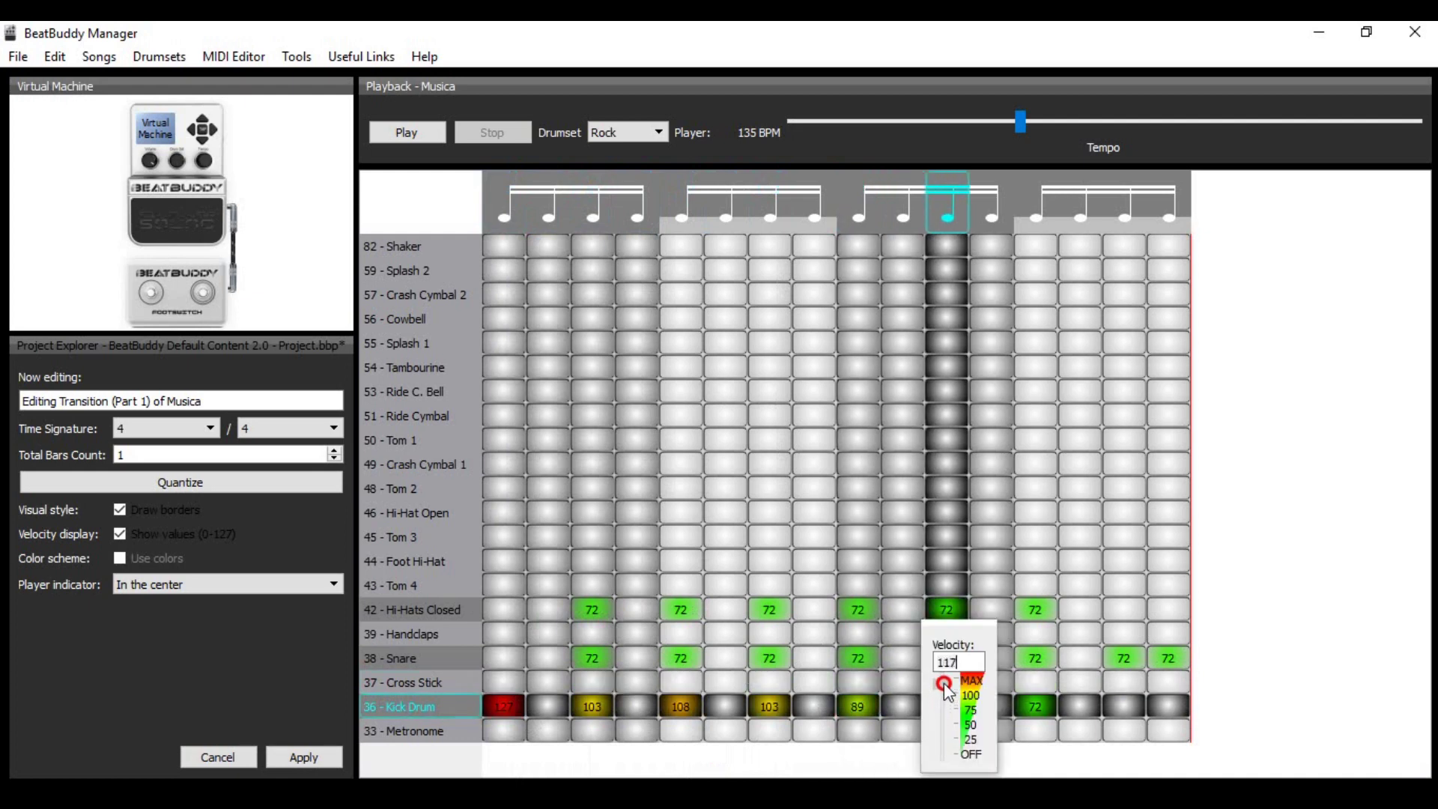
pyautogui.click(1035, 707)
pyautogui.moveTo(1034, 718); pyautogui.dragTo(1032, 716)
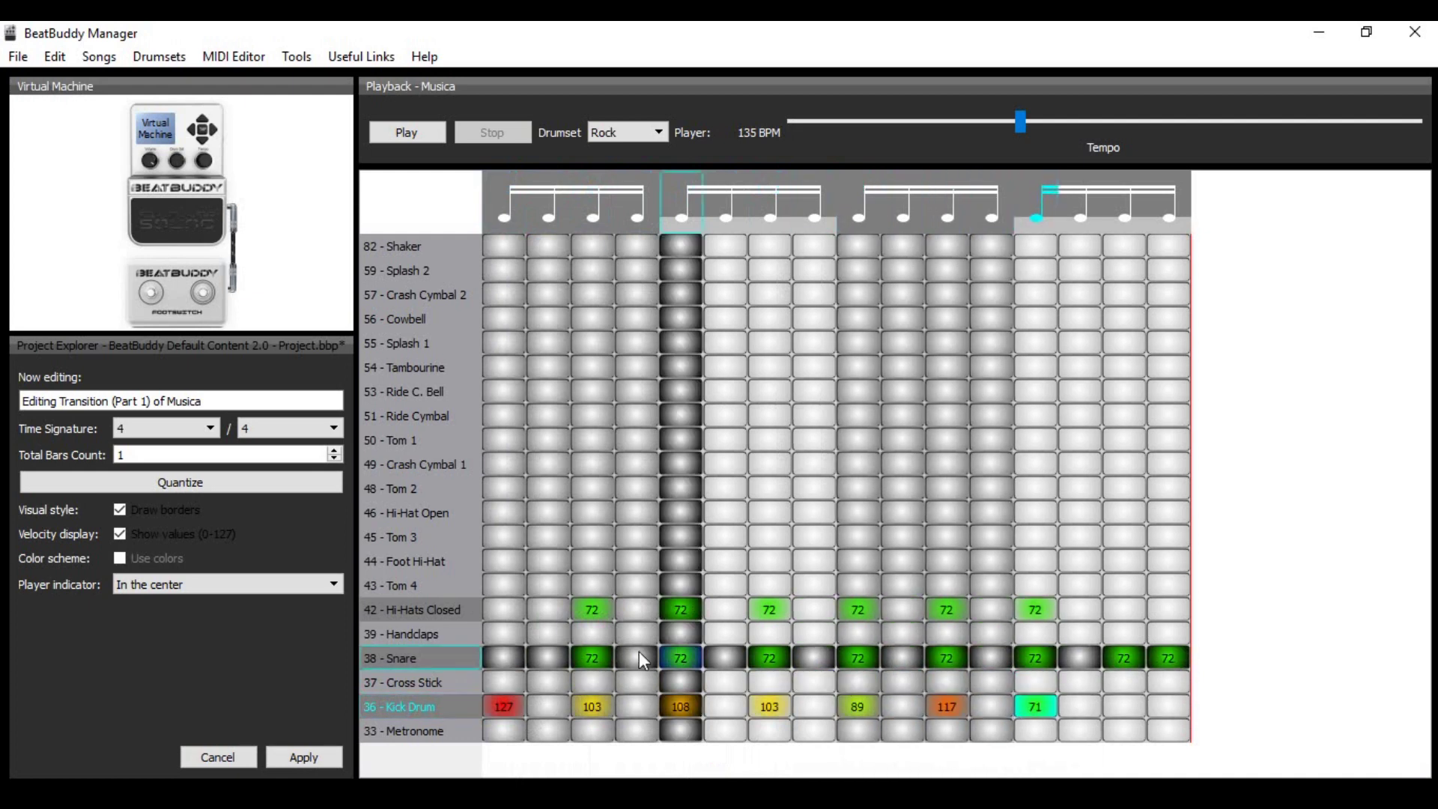
# Set the first three Snare velocities of the transition fill to 106, 118 and 113.
pyautogui.click(598, 657)
pyautogui.moveTo(598, 659); pyautogui.dragTo(684, 643)
pyautogui.click(680, 658)
pyautogui.click(769, 659)
pyautogui.moveTo(769, 660); pyautogui.dragTo(771, 645)
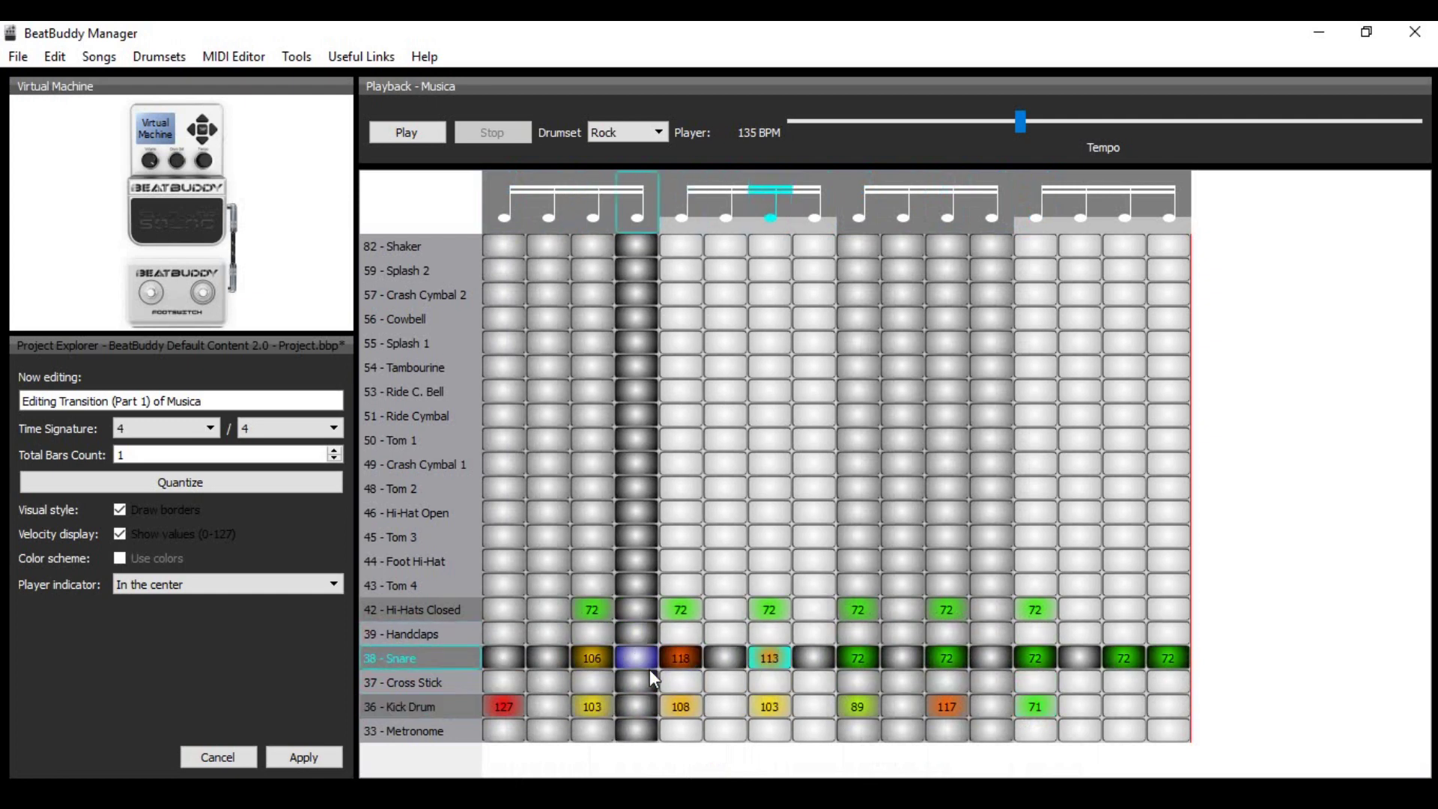
# Reduce the first three Snare velocities of the transition fill to 92, 111 and 110.
pyautogui.click(588, 665)
pyautogui.moveTo(592, 673)
pyautogui.mouseDown()
pyautogui.moveTo(600, 661)
pyautogui.moveTo(601, 686)
pyautogui.mouseUp()
pyautogui.moveTo(680, 659); pyautogui.dragTo(759, 669)
# Set the Snare velocities from the fourth hit onward to 106, 110, 113, 120 and 127.
pyautogui.moveTo(856, 659); pyautogui.dragTo(852, 648)
pyautogui.click(1177, 659)
pyautogui.moveTo(1179, 664); pyautogui.dragTo(1048, 640)
pyautogui.moveTo(947, 657); pyautogui.dragTo(951, 643)
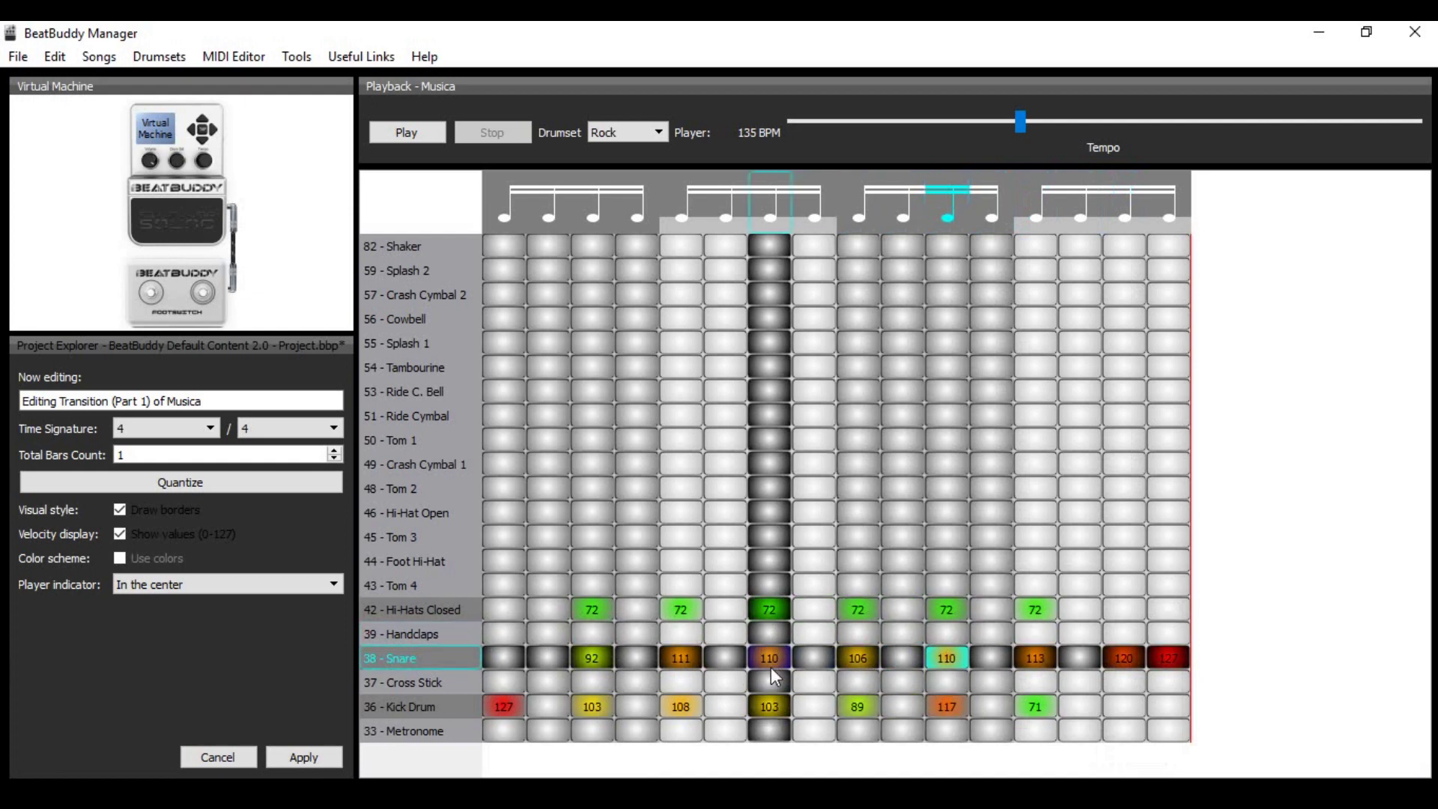
# Lower the first three Snare velocities of the transition fill to 78, 90 and 96.
pyautogui.moveTo(776, 666); pyautogui.dragTo(782, 681)
pyautogui.moveTo(683, 662); pyautogui.dragTo(697, 681)
pyautogui.moveTo(591, 658); pyautogui.dragTo(591, 664)
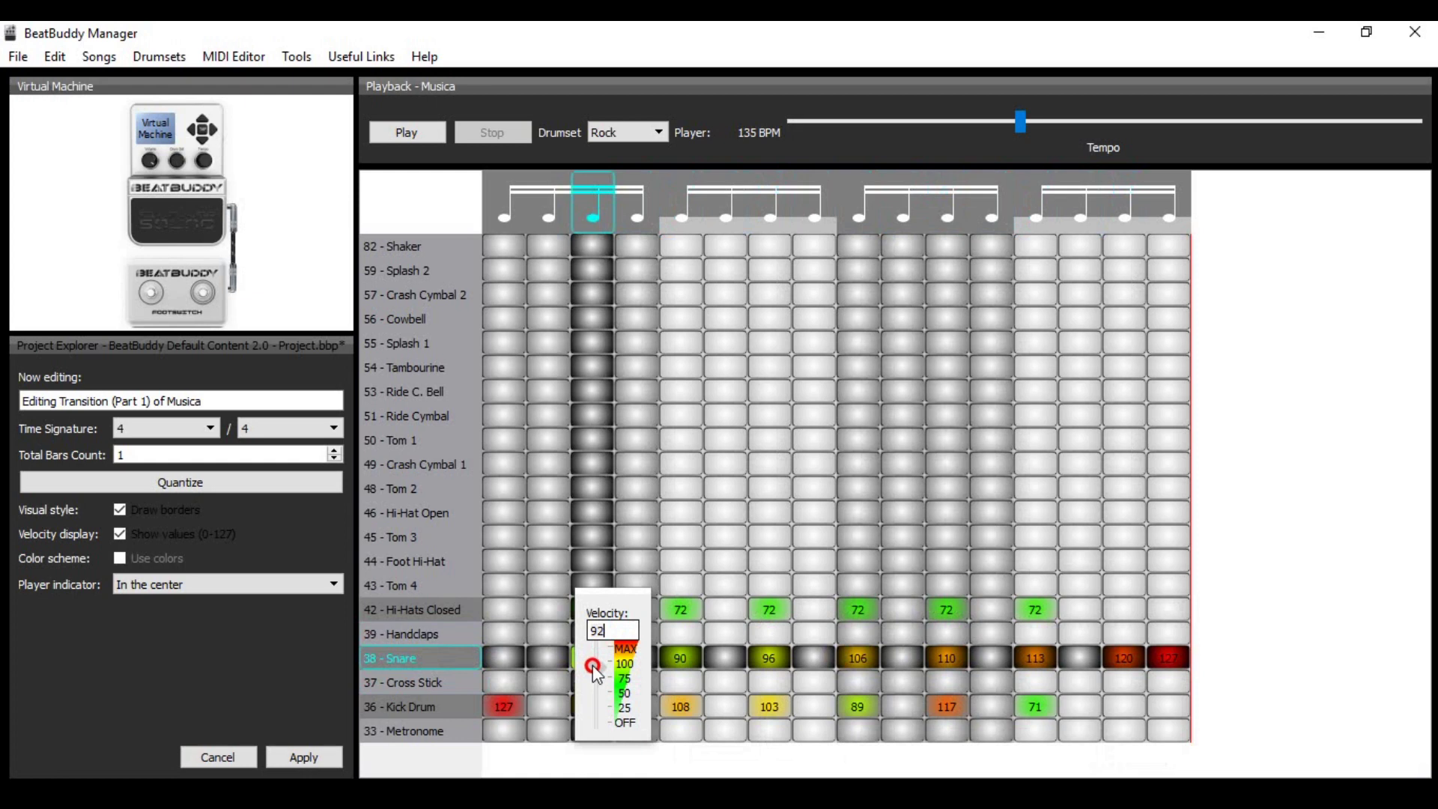
pyautogui.moveTo(595, 679); pyautogui.dragTo(594, 679)
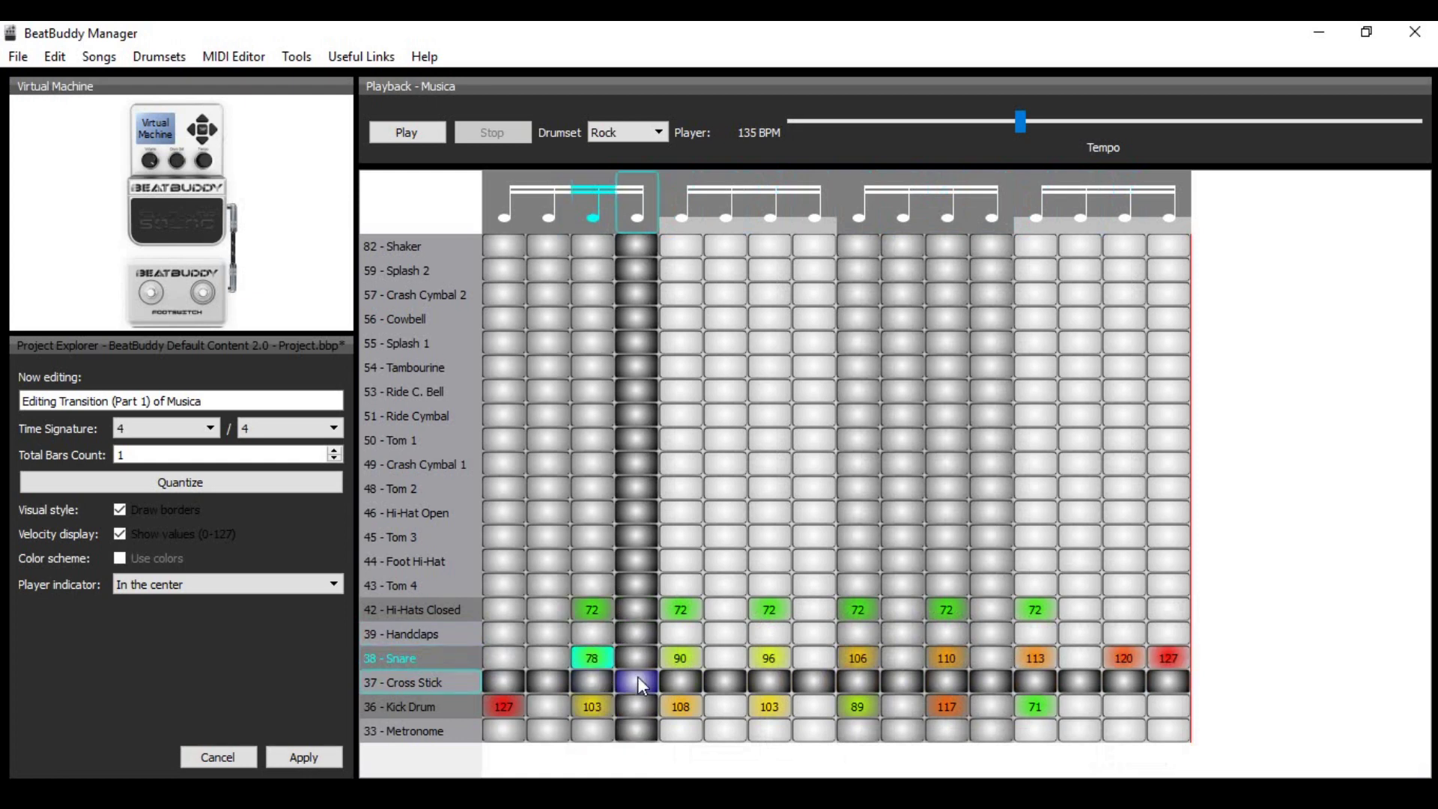
# Play the edited transition fill to check it and apply the changes to the song.
pyautogui.click(412, 129)
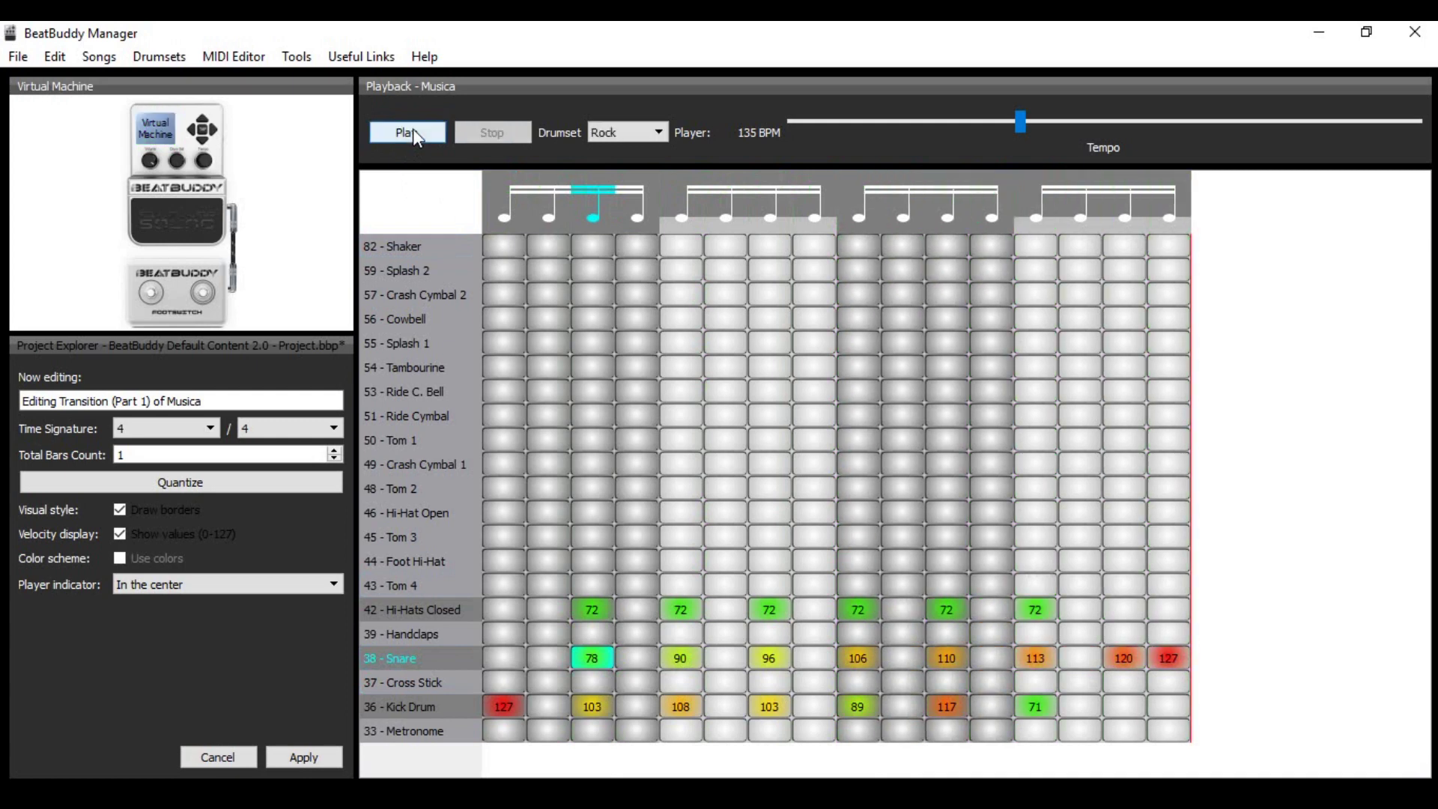
pyautogui.click(306, 759)
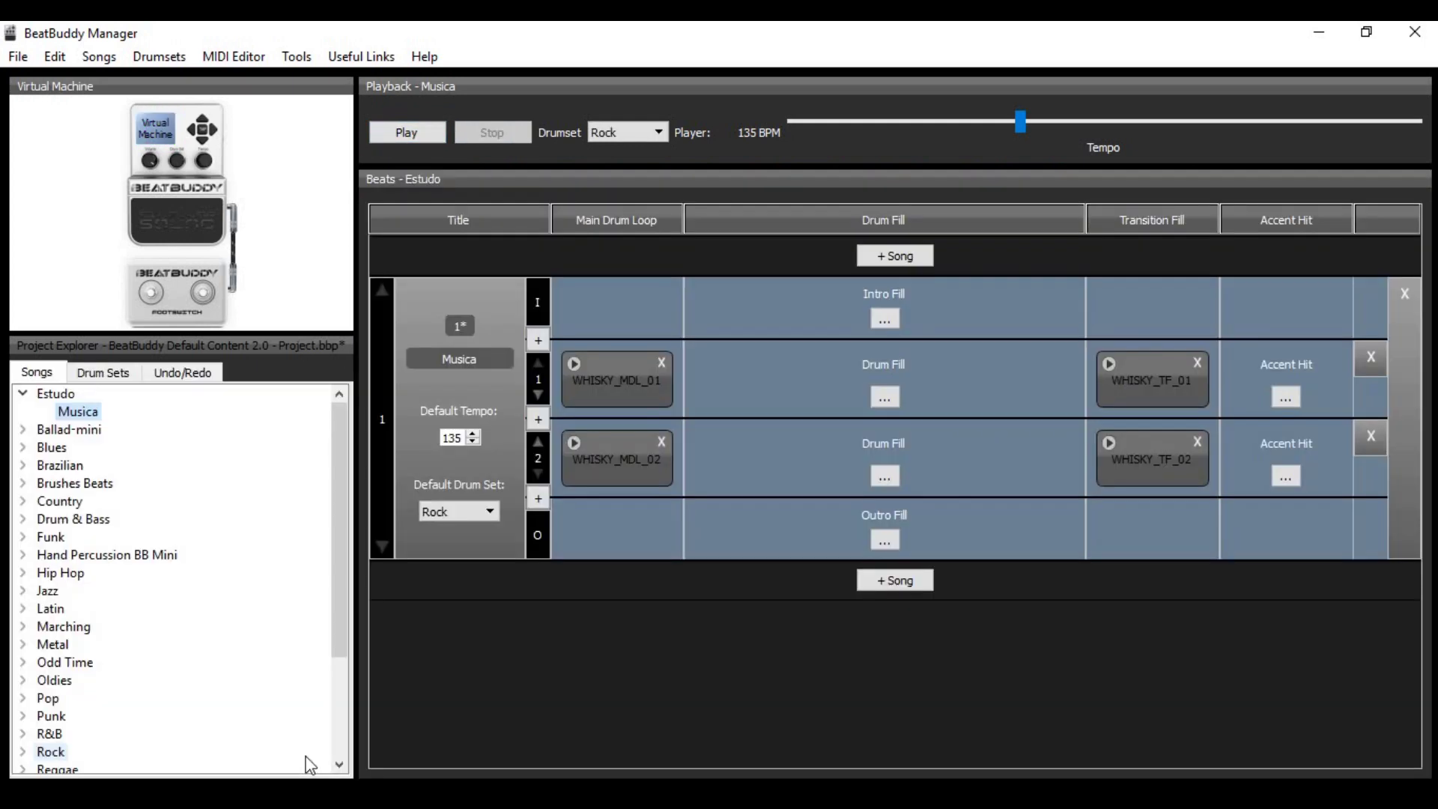
# Export the part 1 transition fill as WHISKY_TF_01.mid, replacing the existing file.
pyautogui.rightClick(1156, 372)
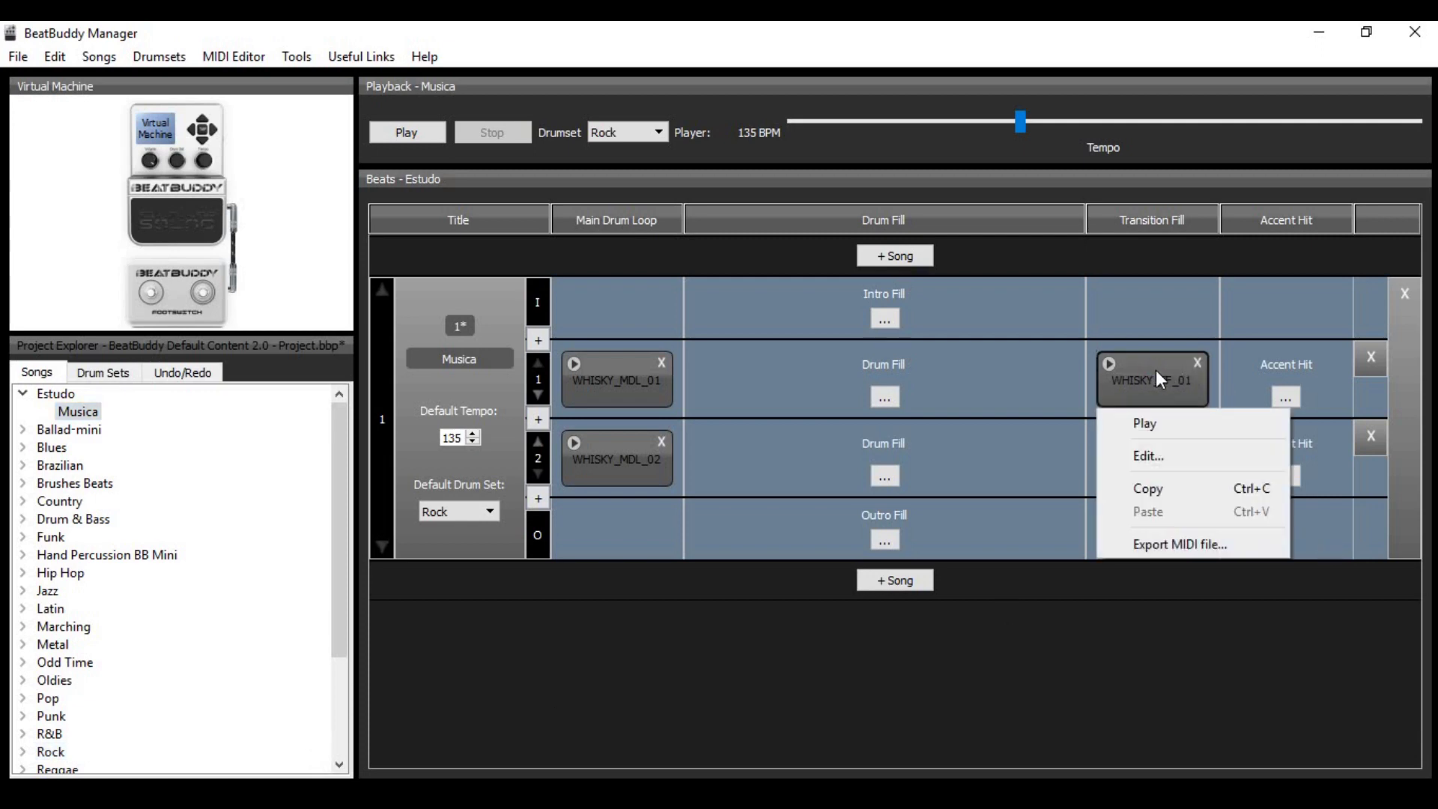
pyautogui.click(1182, 544)
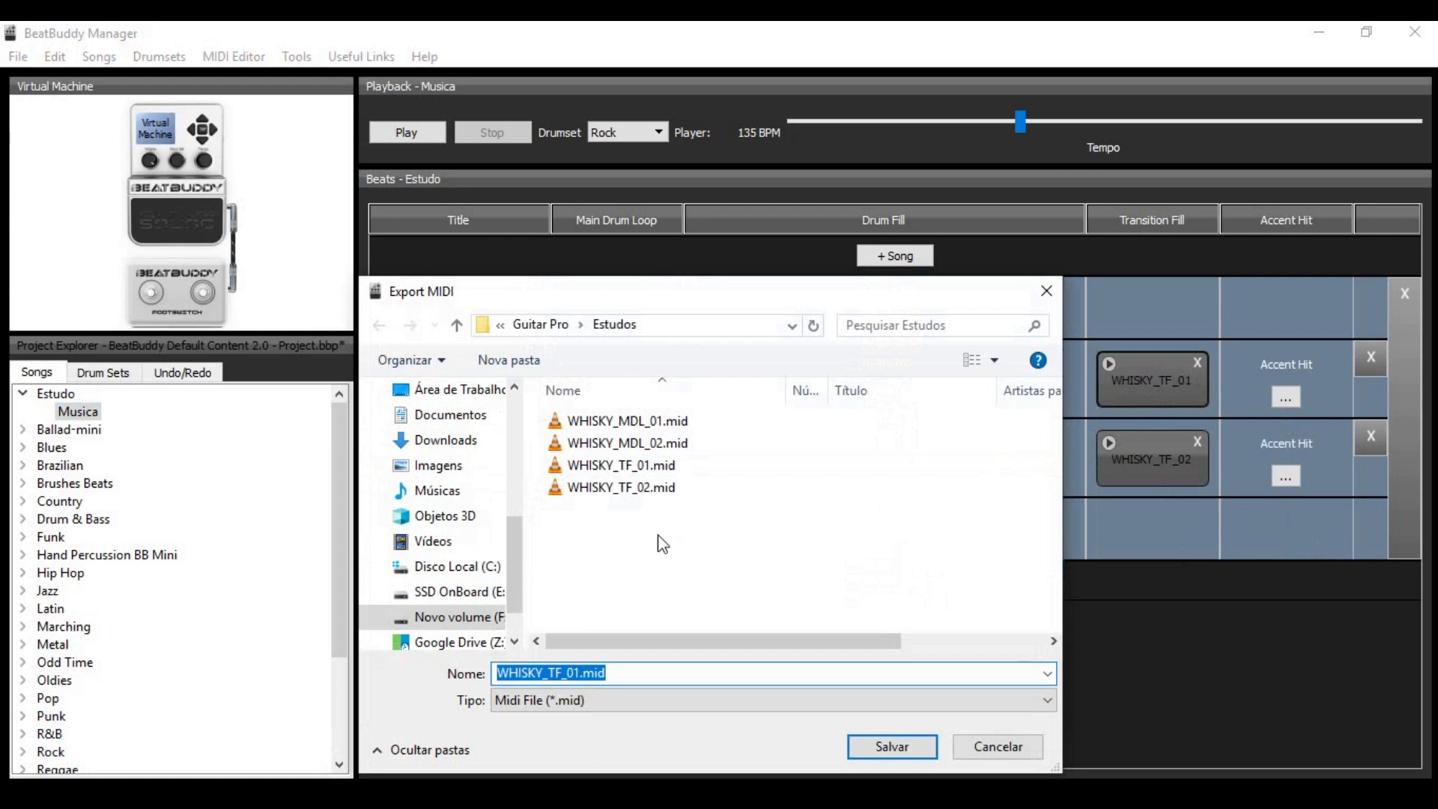
pyautogui.click(636, 467)
pyautogui.click(908, 742)
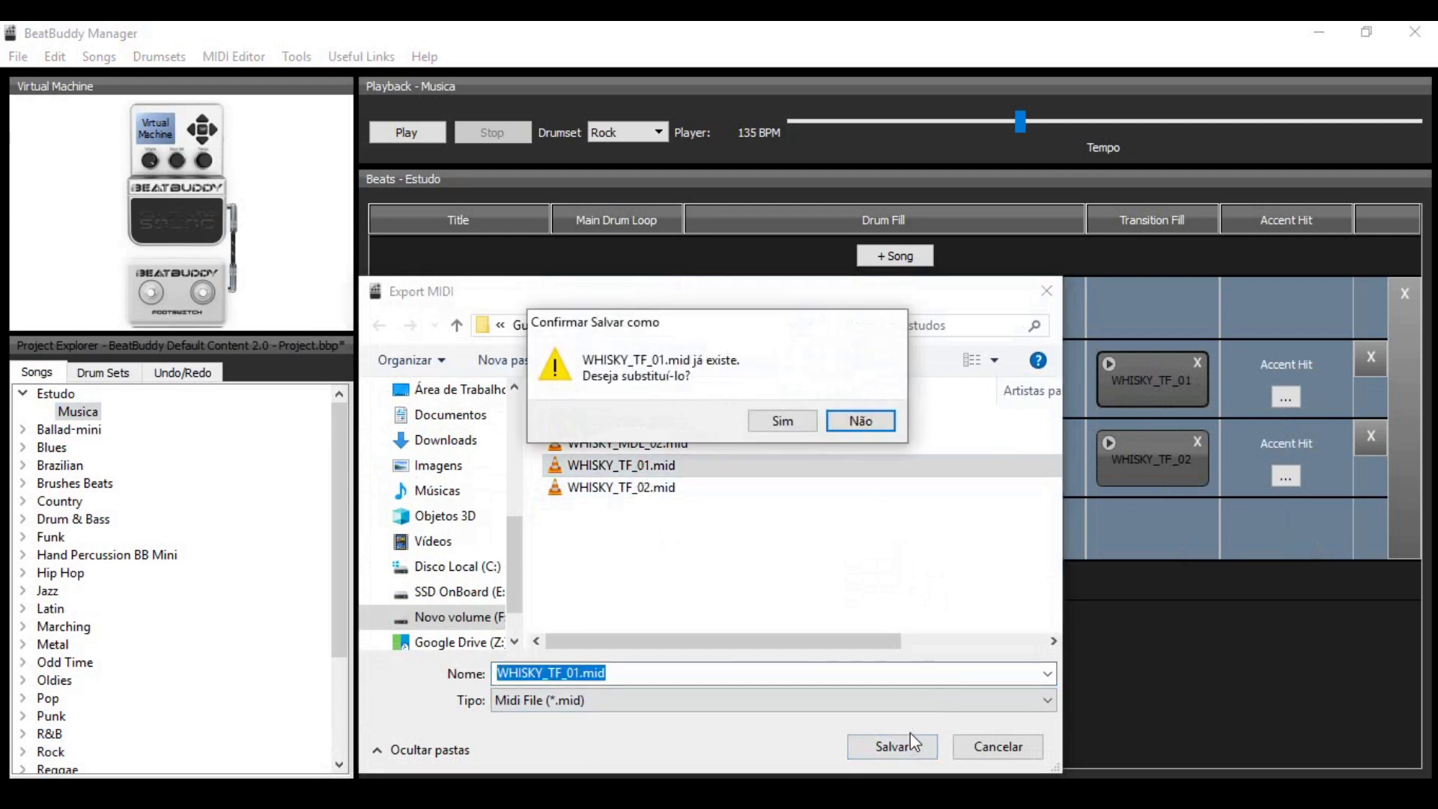
pyautogui.click(768, 424)
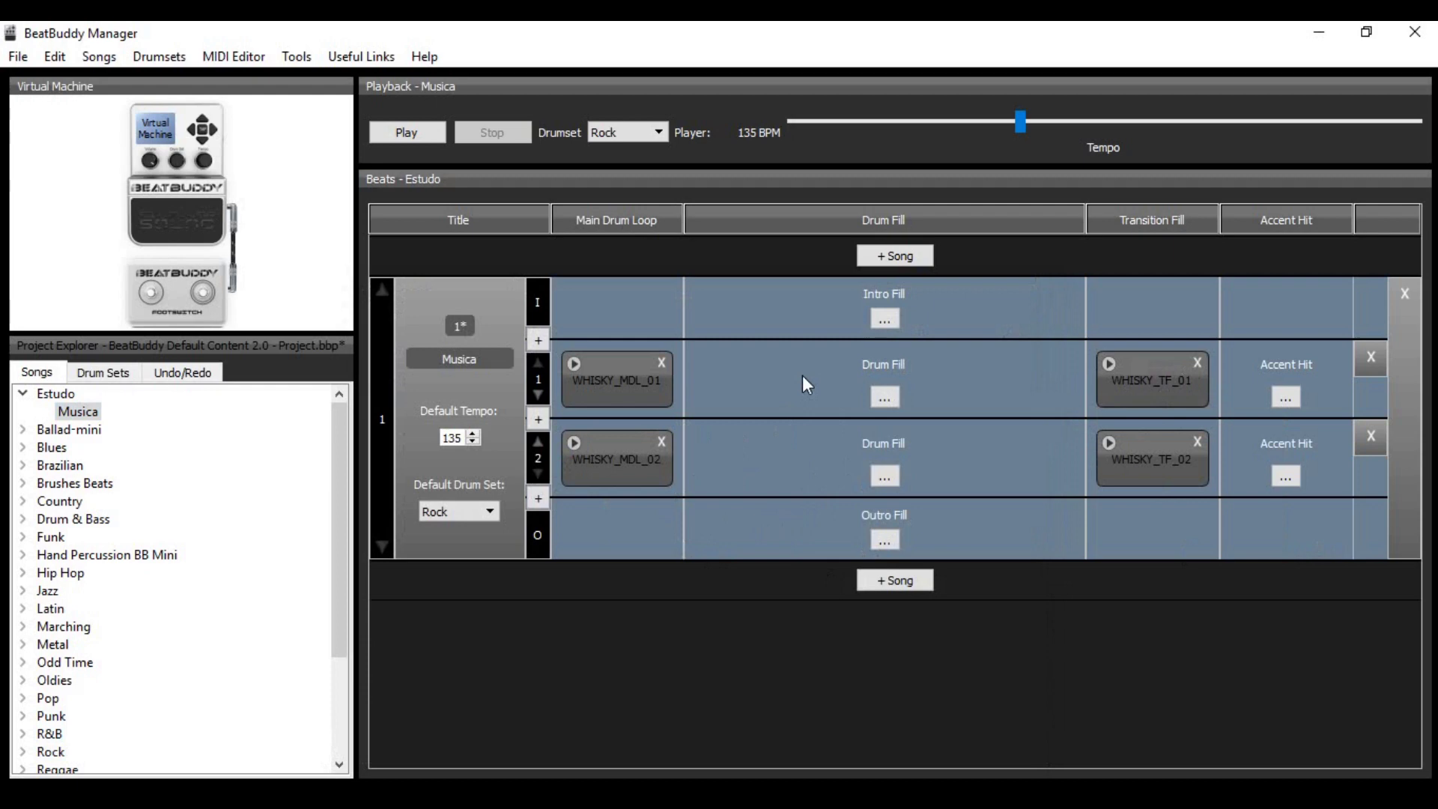
# Browse the Pop songs and audition the first part 1 drum fill of Pop 5- 16ths.
pyautogui.click(24, 698)
pyautogui.scroll(-3, 173, 642)
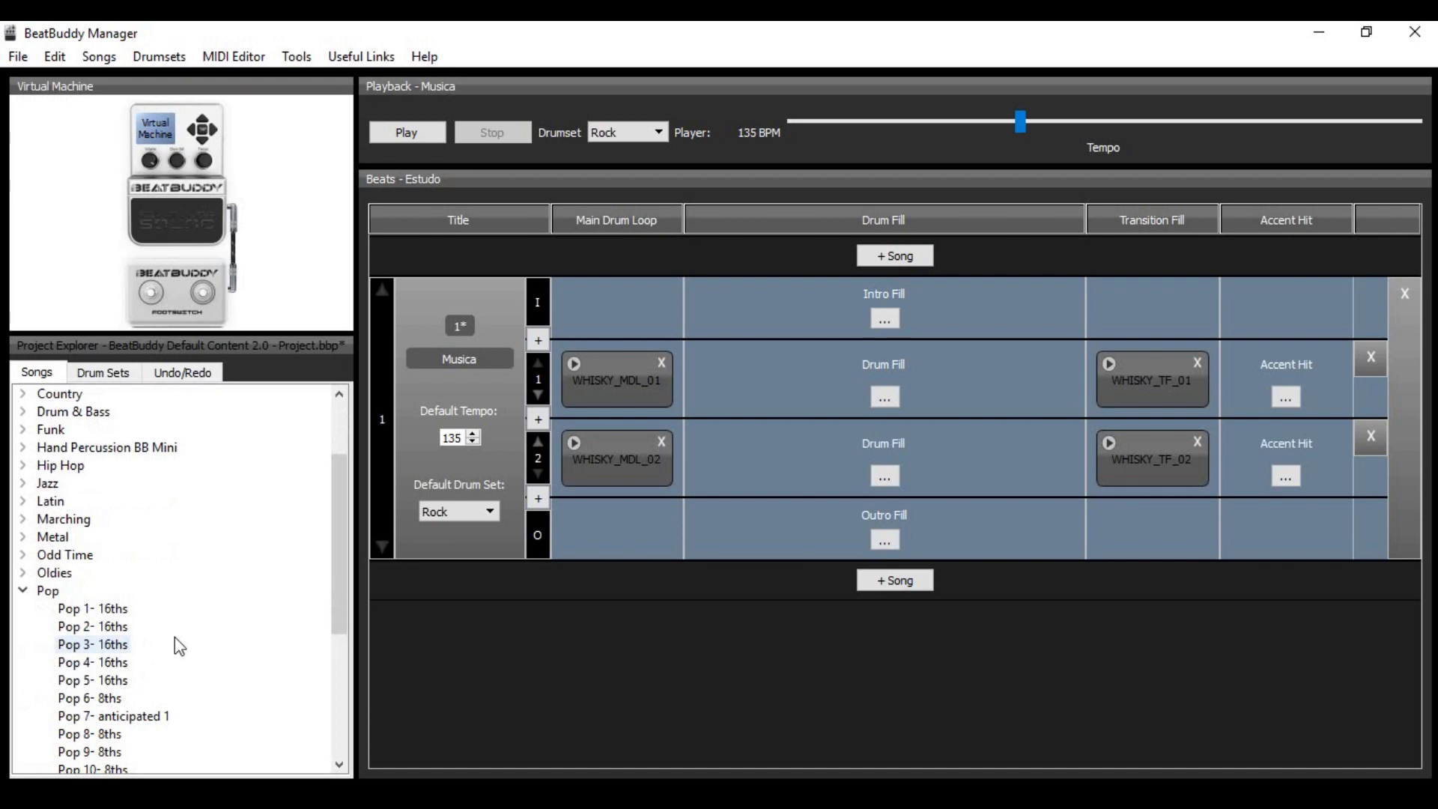
pyautogui.click(109, 645)
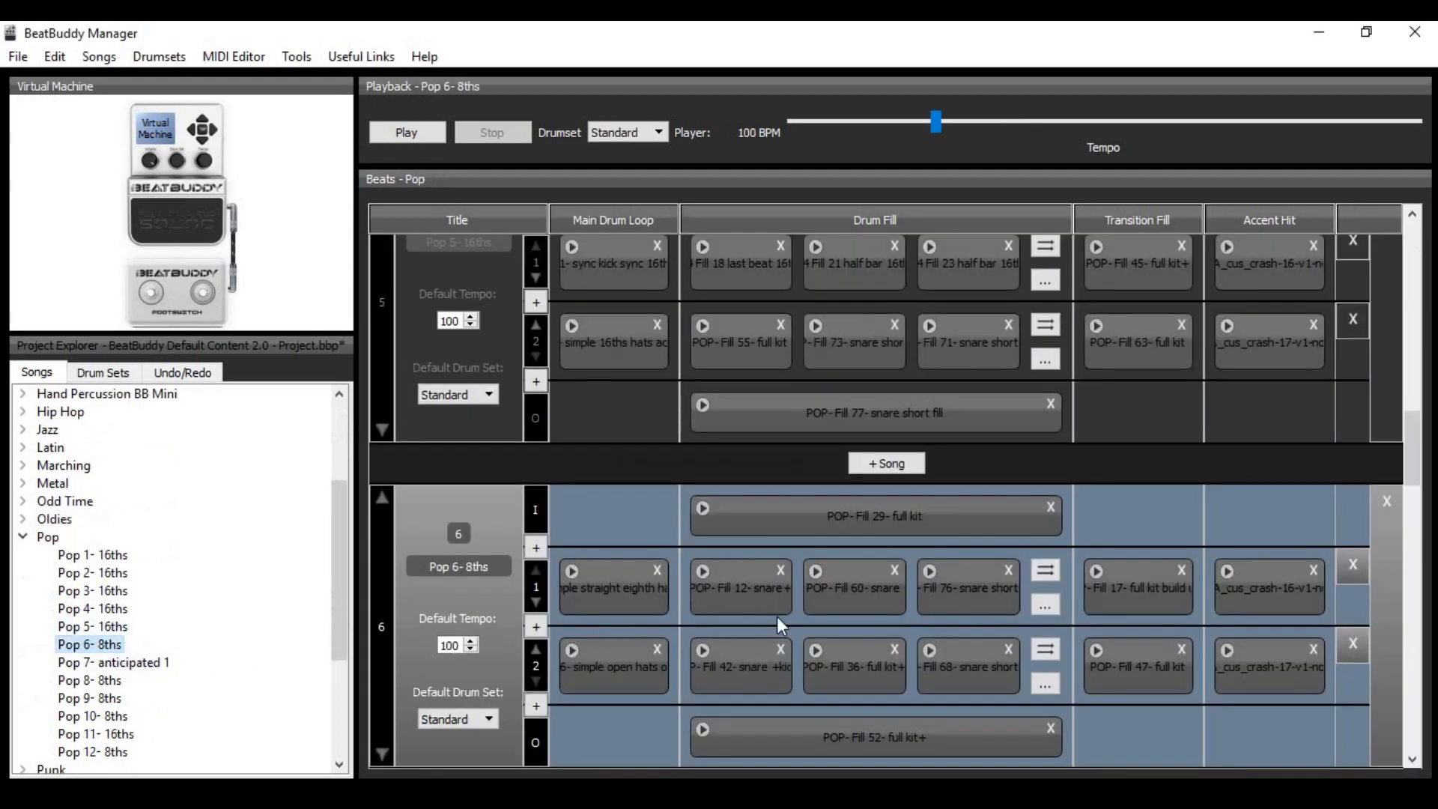
pyautogui.scroll(3, 907, 605)
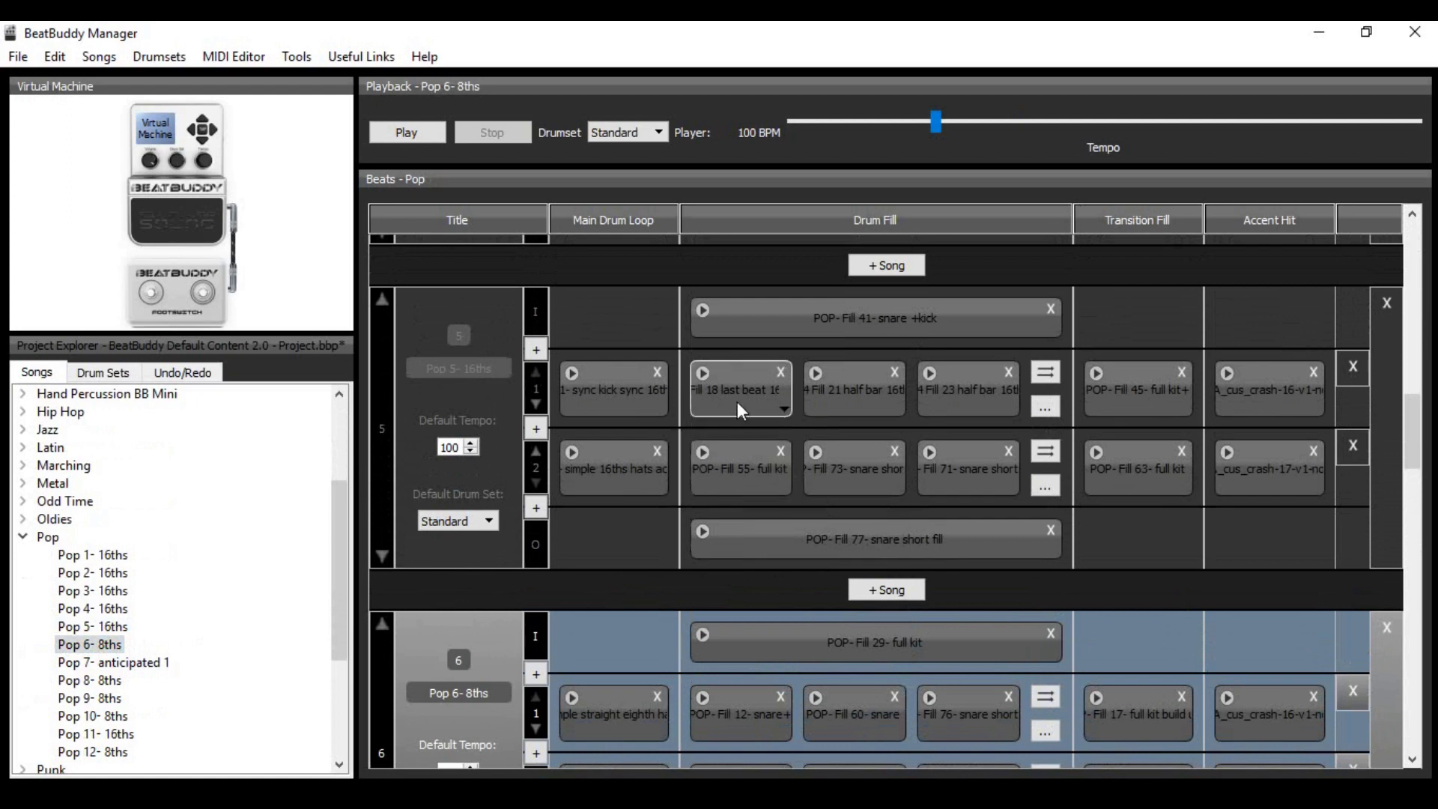
pyautogui.click(703, 373)
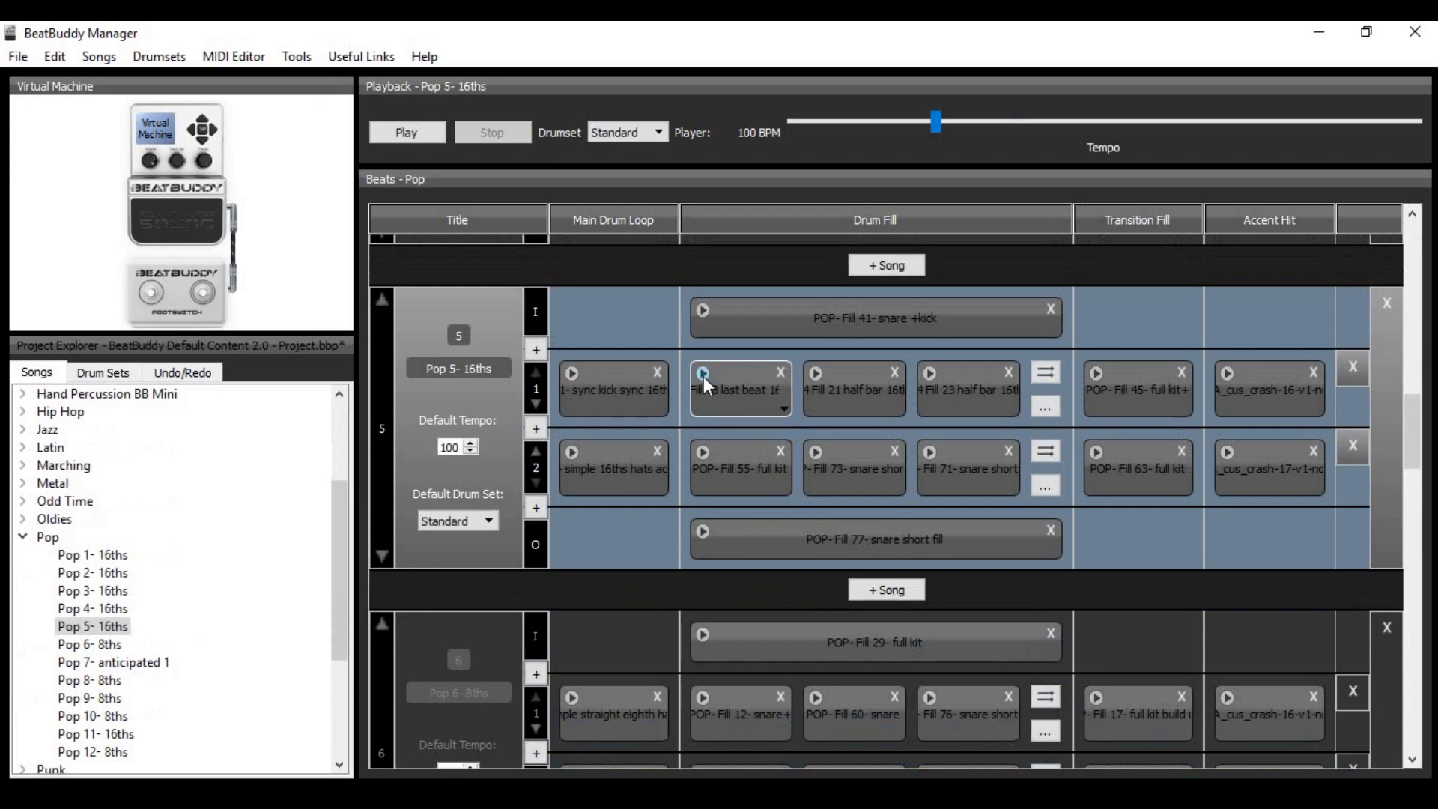
pyautogui.click(704, 375)
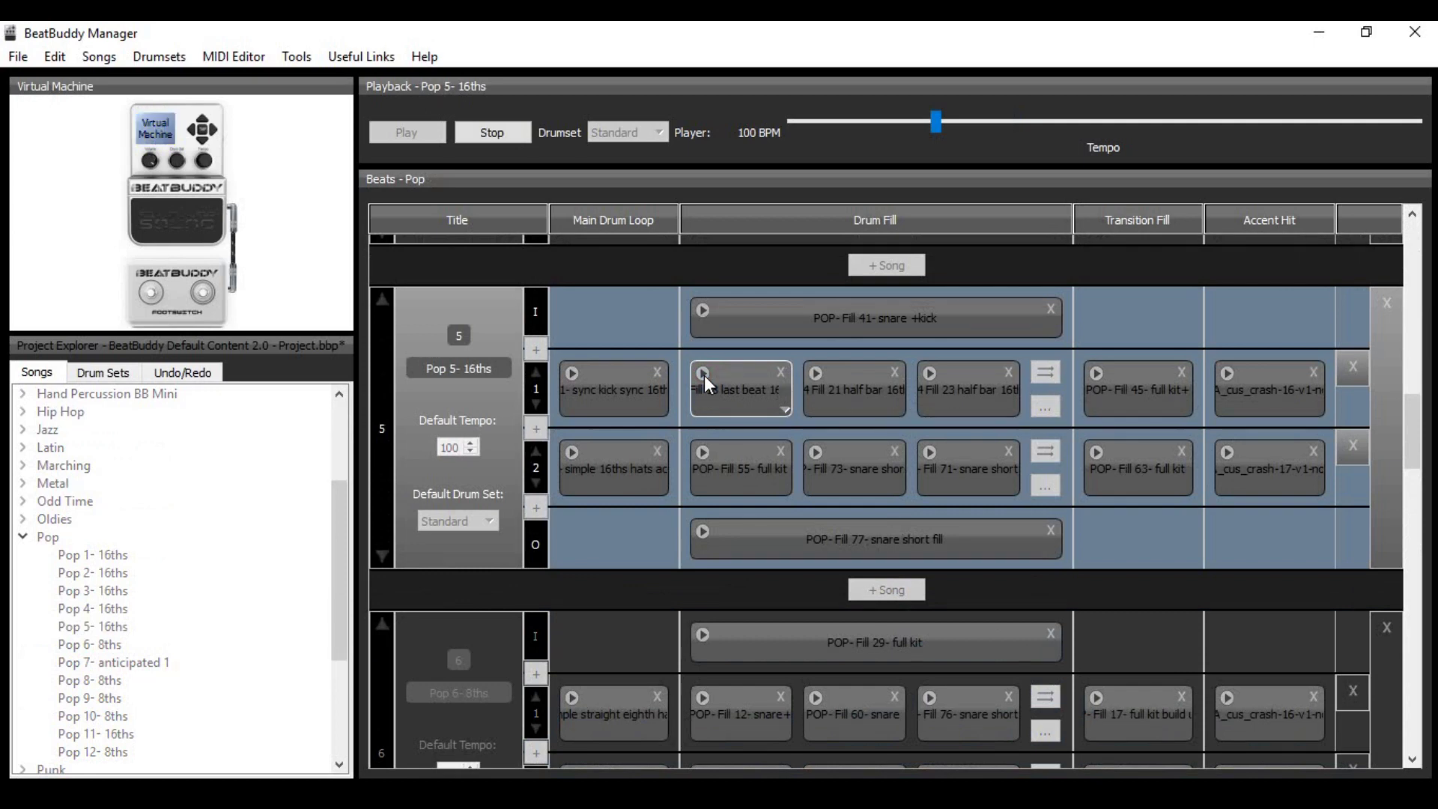
# Export the first part 1 drum fill of Pop 5- 16ths to the Estudos folder as WHISKY_DF_01.mid.
pyautogui.rightClick(743, 389)
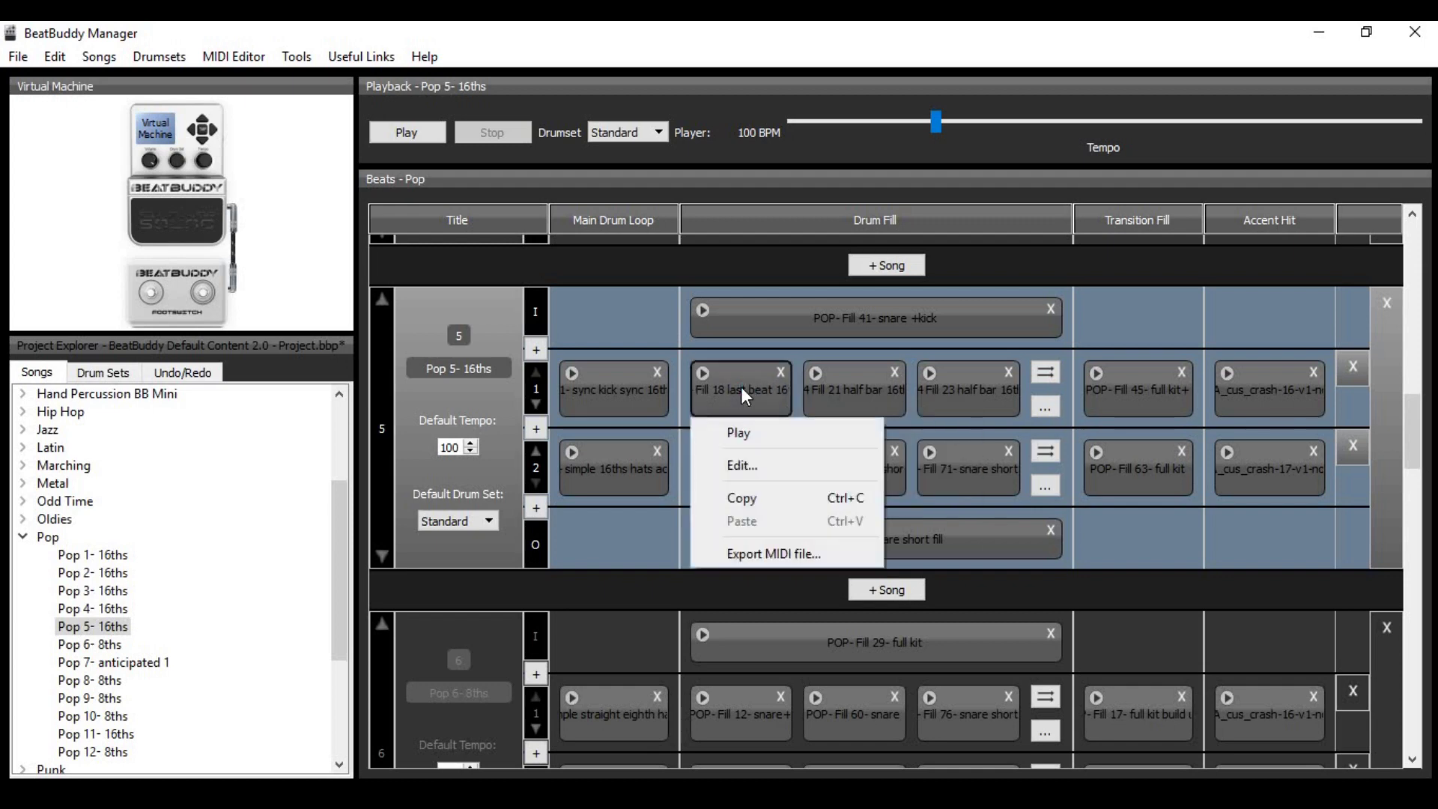
pyautogui.click(752, 552)
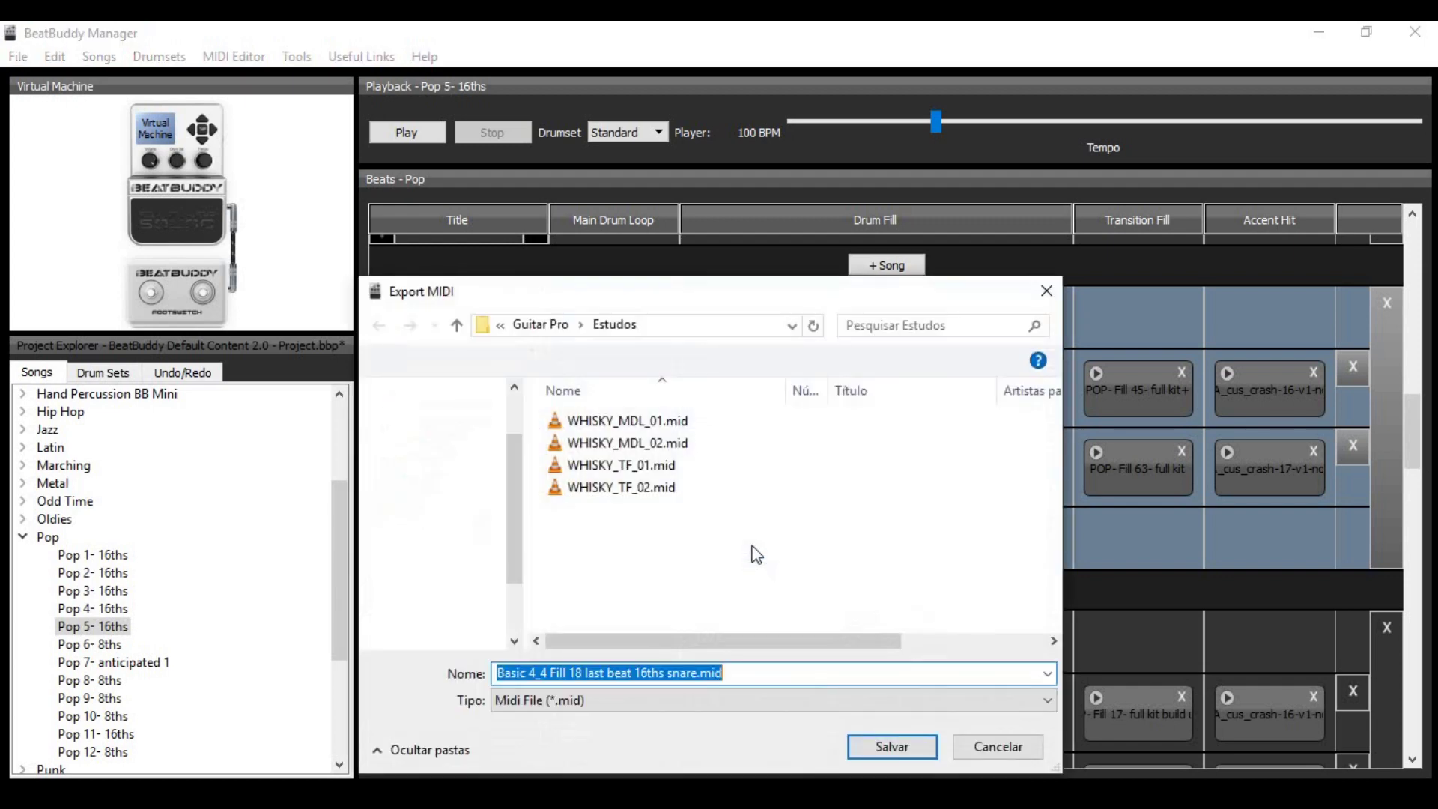
pyautogui.click(629, 465)
pyautogui.click(554, 673)
pyautogui.click(555, 674)
pyautogui.press('BackSpace')
pyautogui.write('dF_01')
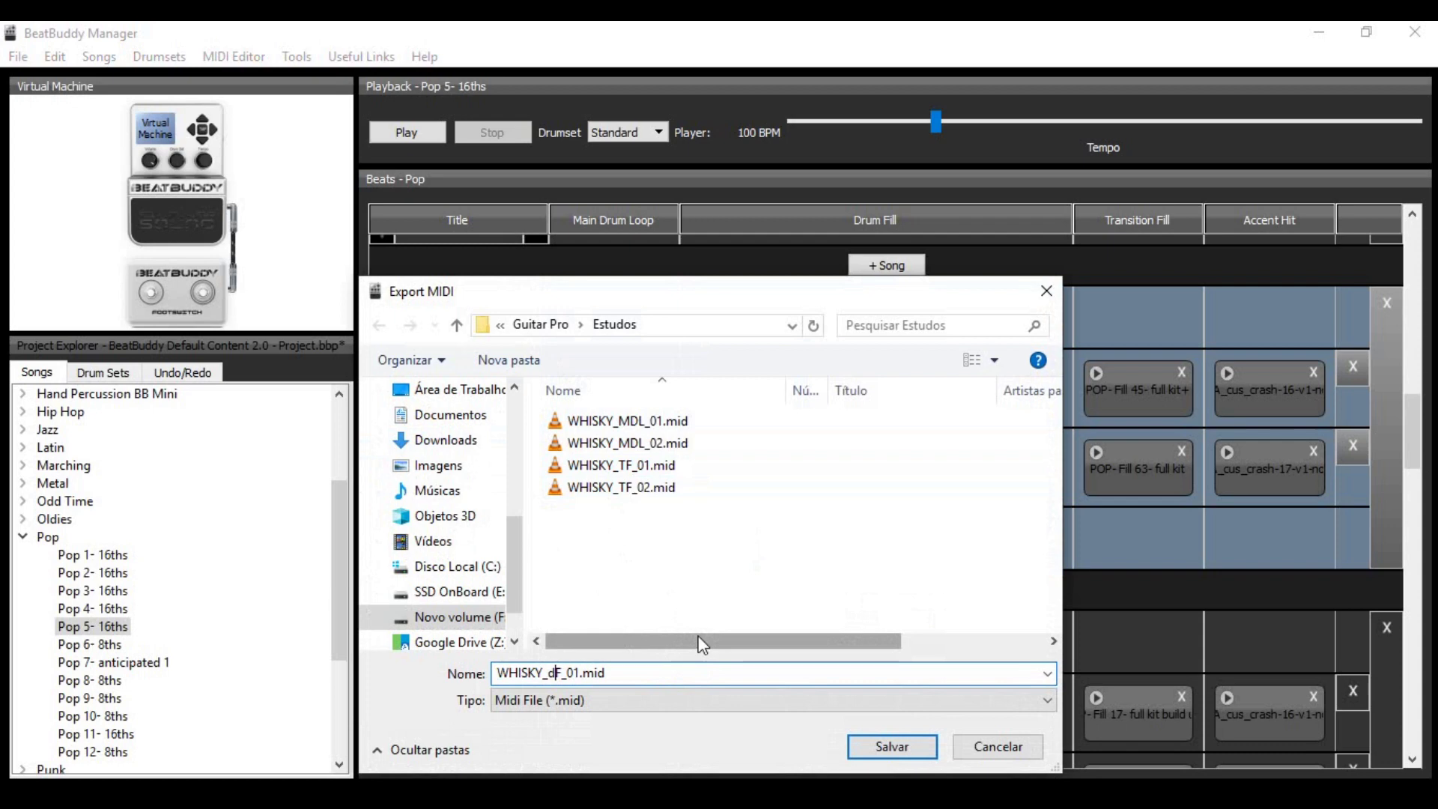
pyautogui.press('BackSpace')
pyautogui.write('D')
pyautogui.click(893, 745)
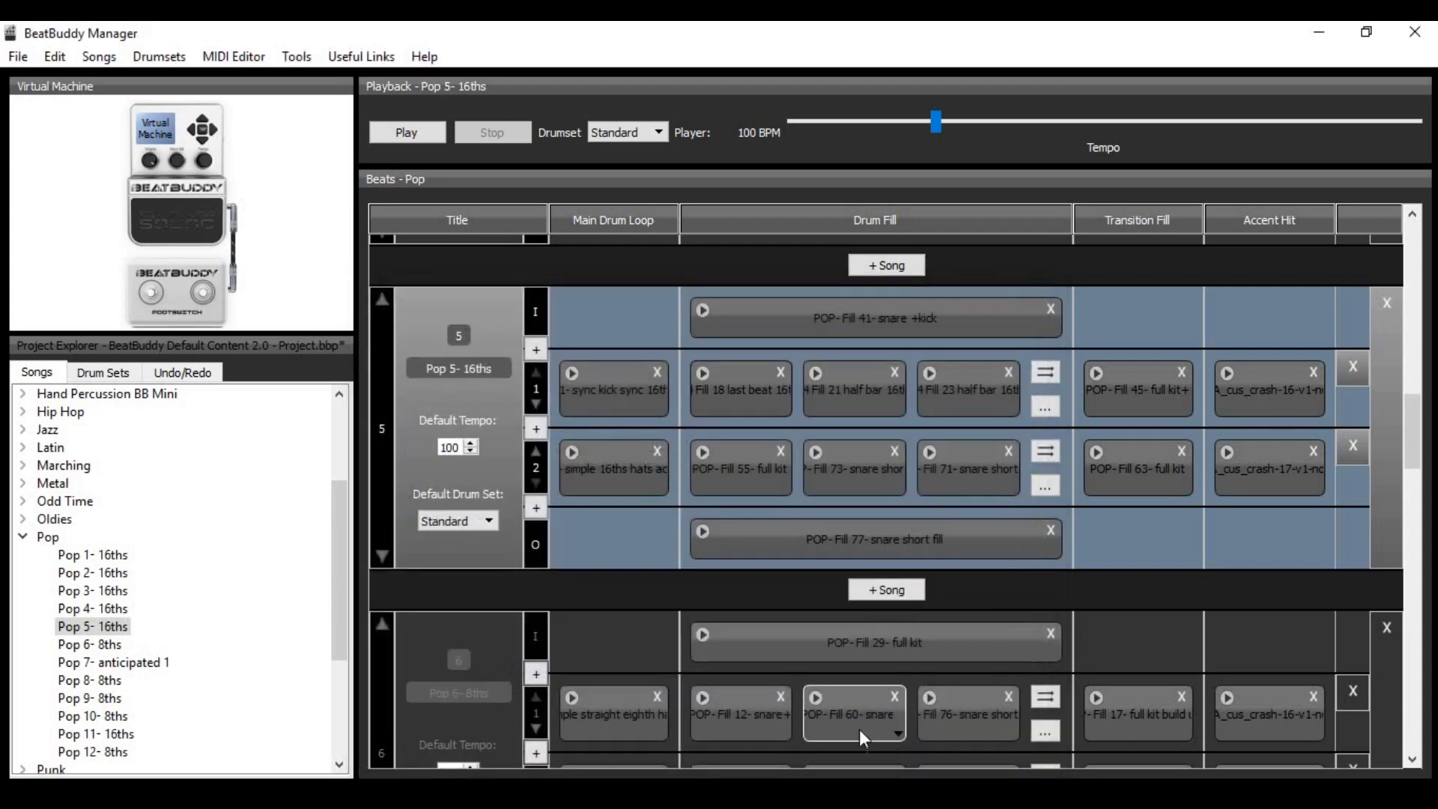
# Return to the Musica song in Estudo and add WHISKY_DF_01.mid as the drum fill of part 1.
pyautogui.scroll(3, 339, 501)
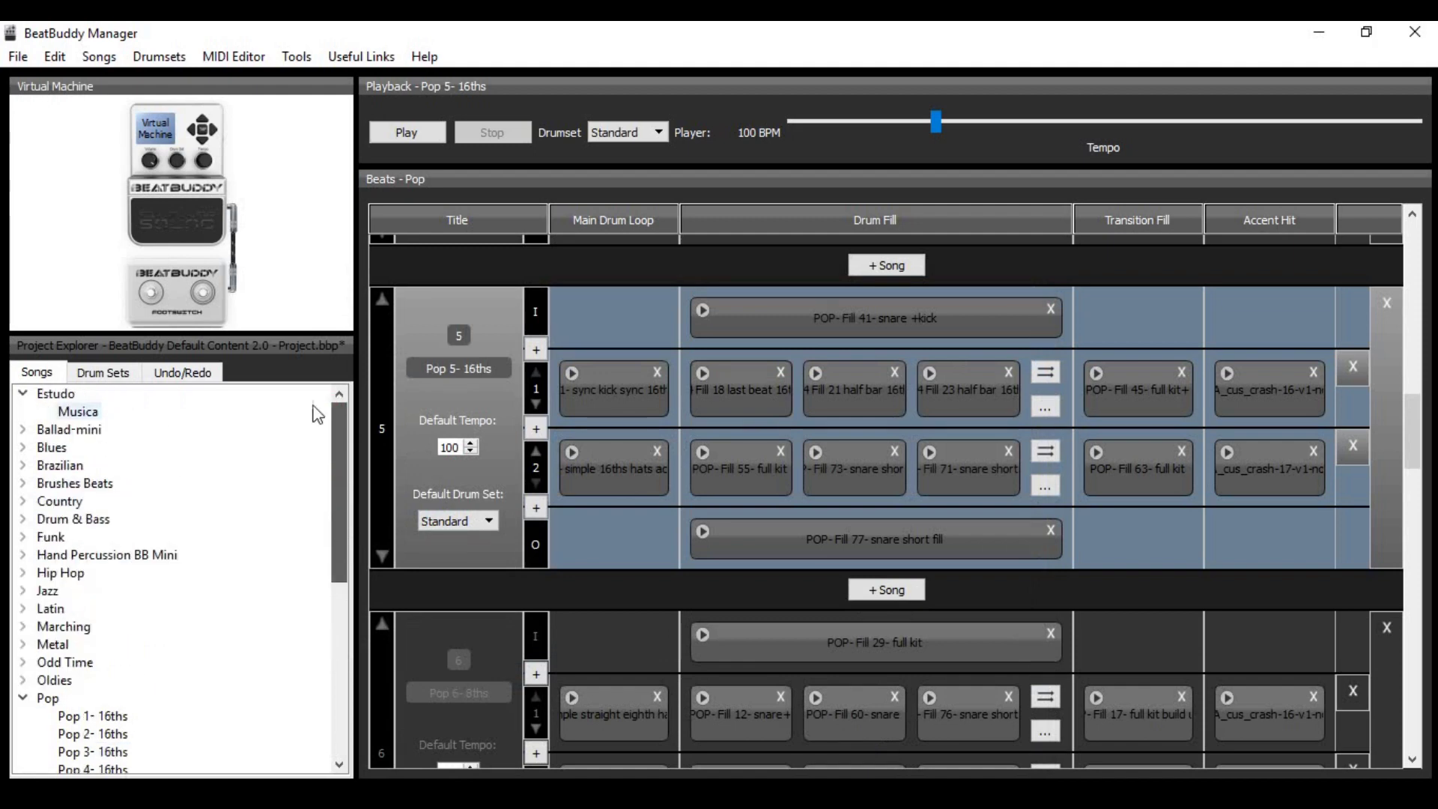
pyautogui.click(76, 417)
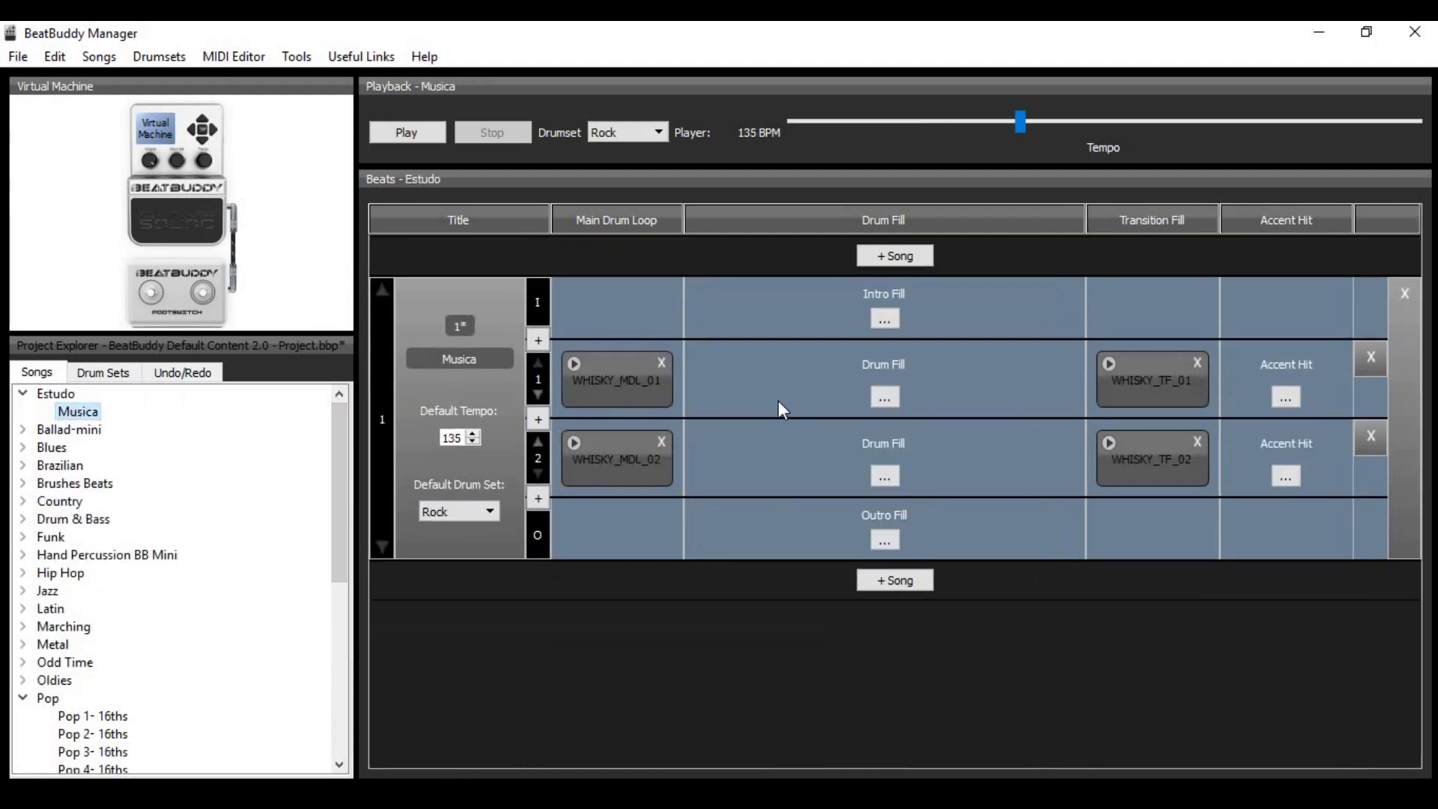
pyautogui.click(885, 397)
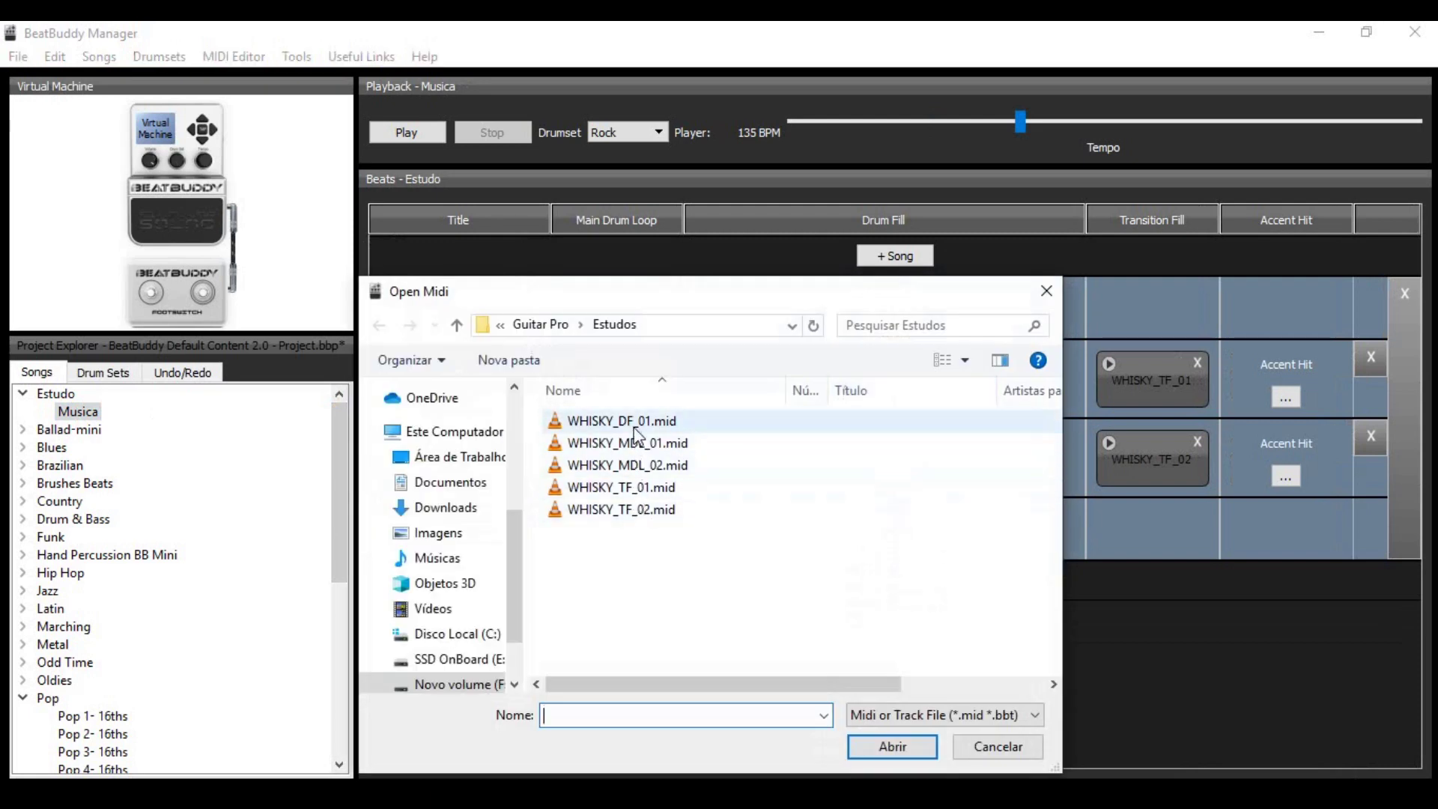
pyautogui.click(635, 423)
pyautogui.click(878, 745)
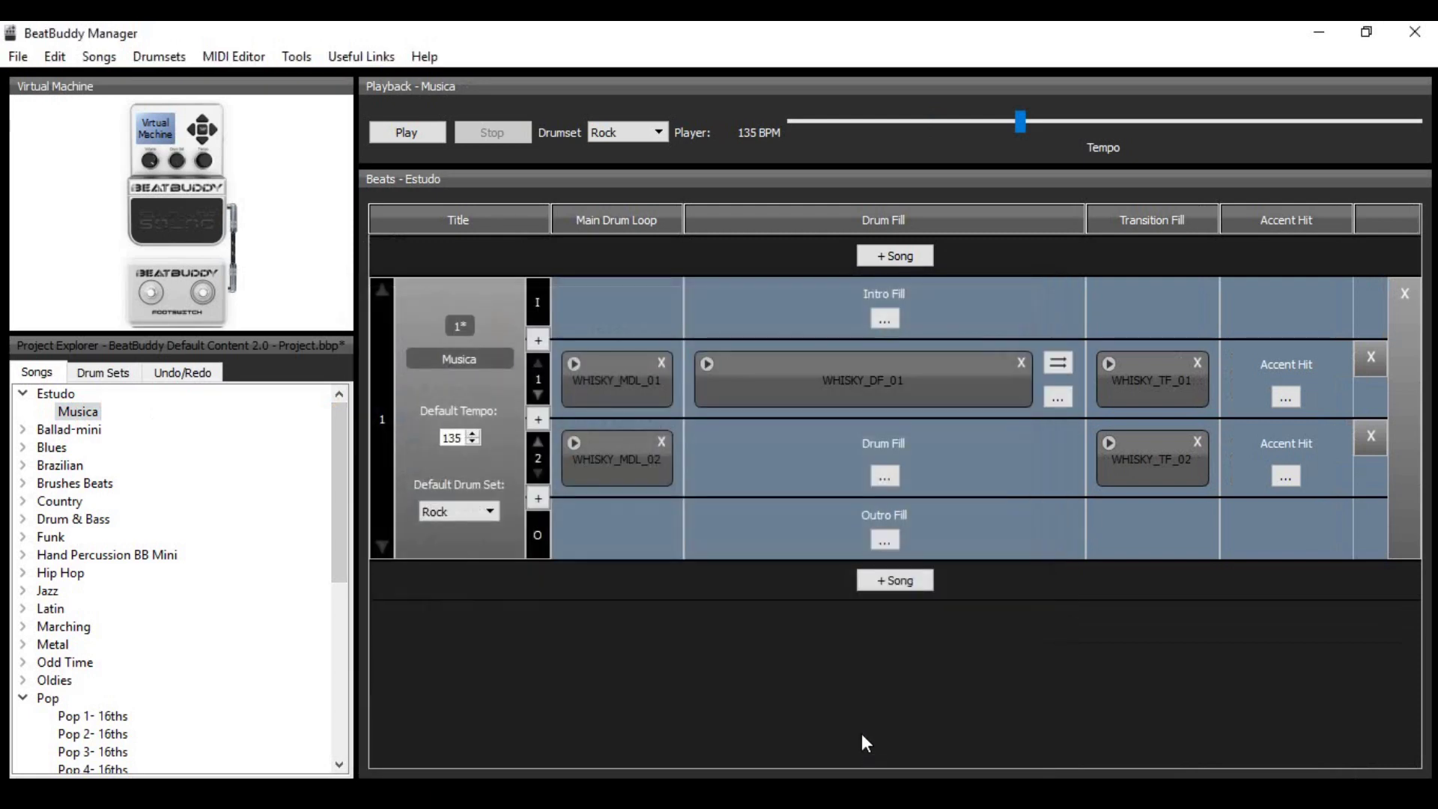
# Inspect the part 1 drum fill in the MIDI editor without quantizing it, and close the editor without applying changes.
pyautogui.rightClick(815, 390)
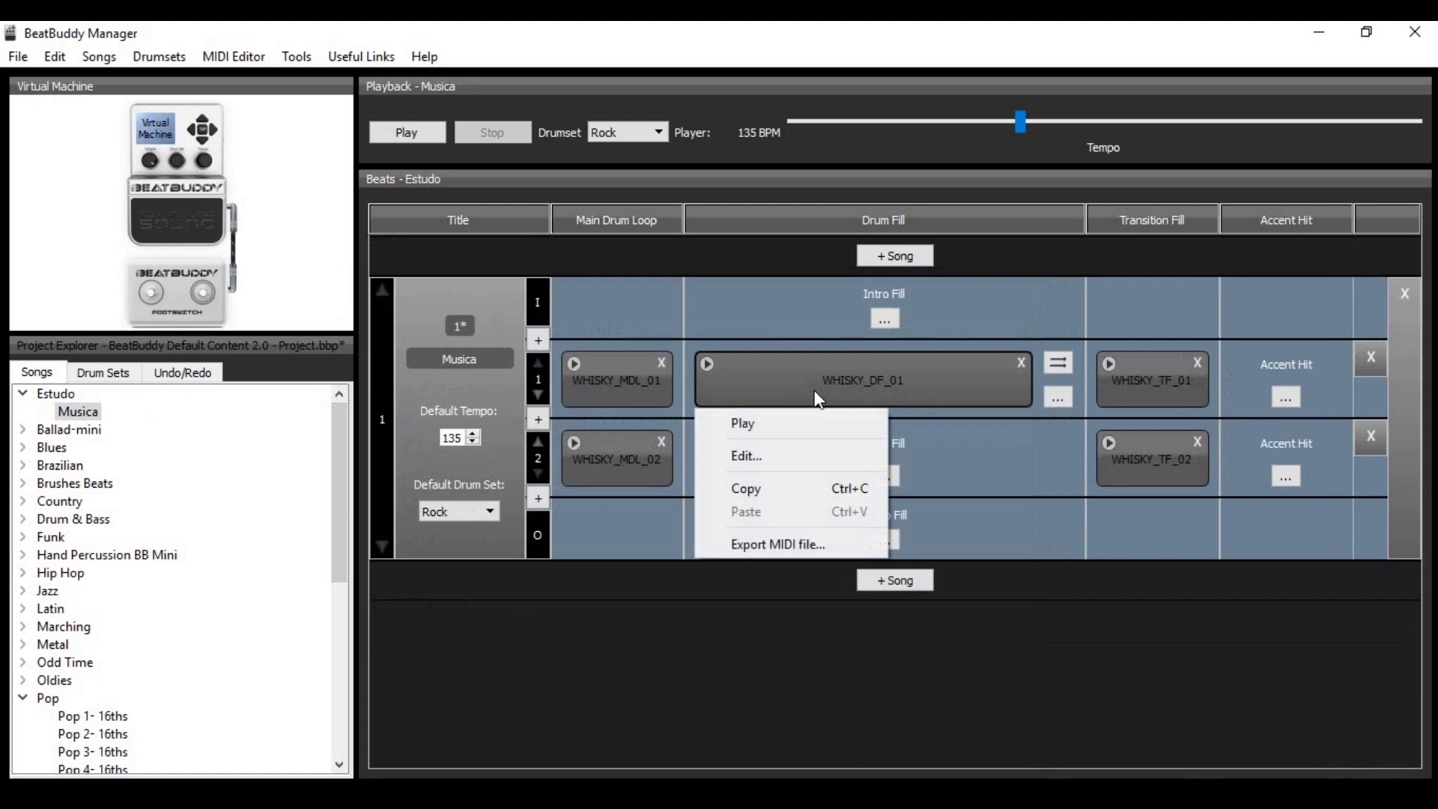
pyautogui.click(796, 452)
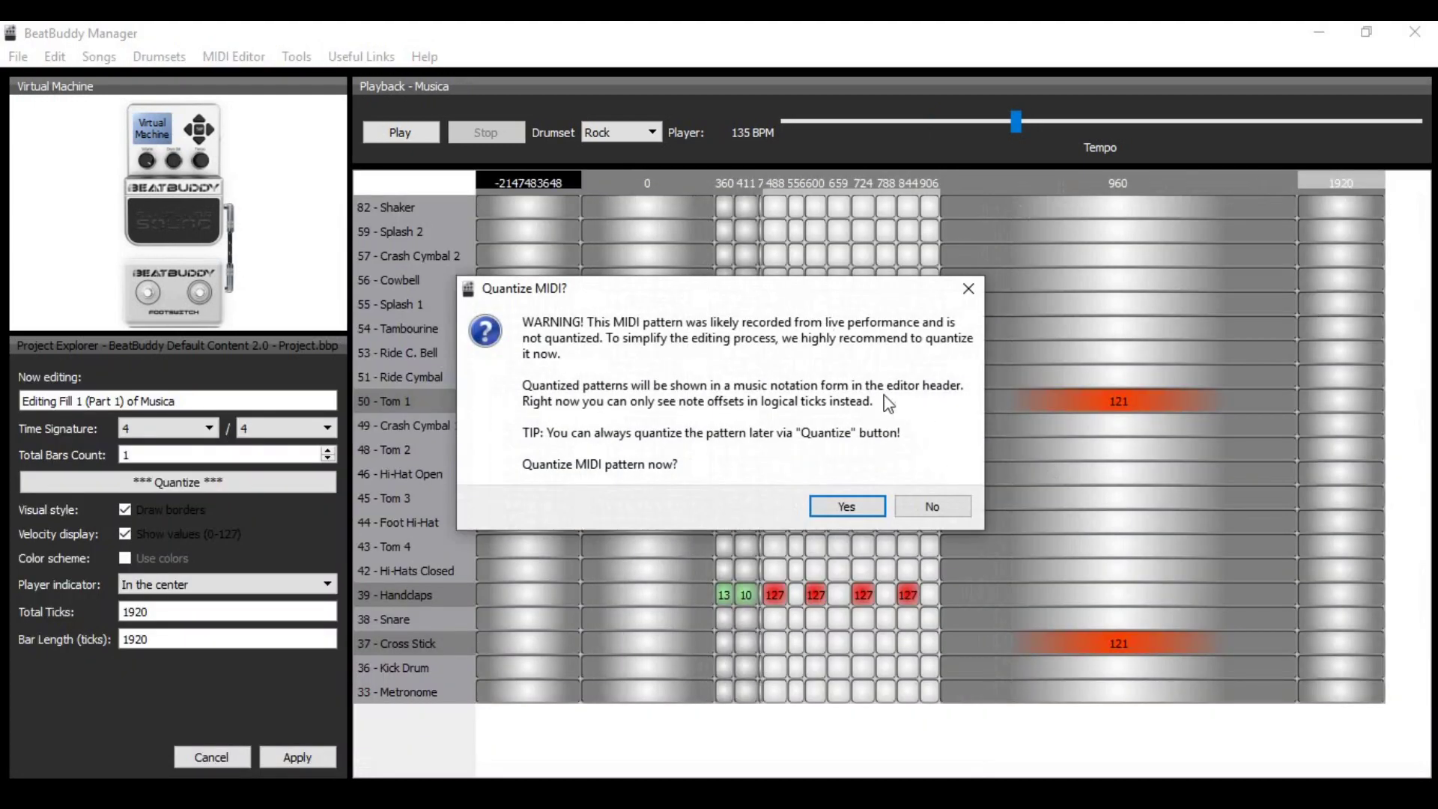
pyautogui.click(943, 510)
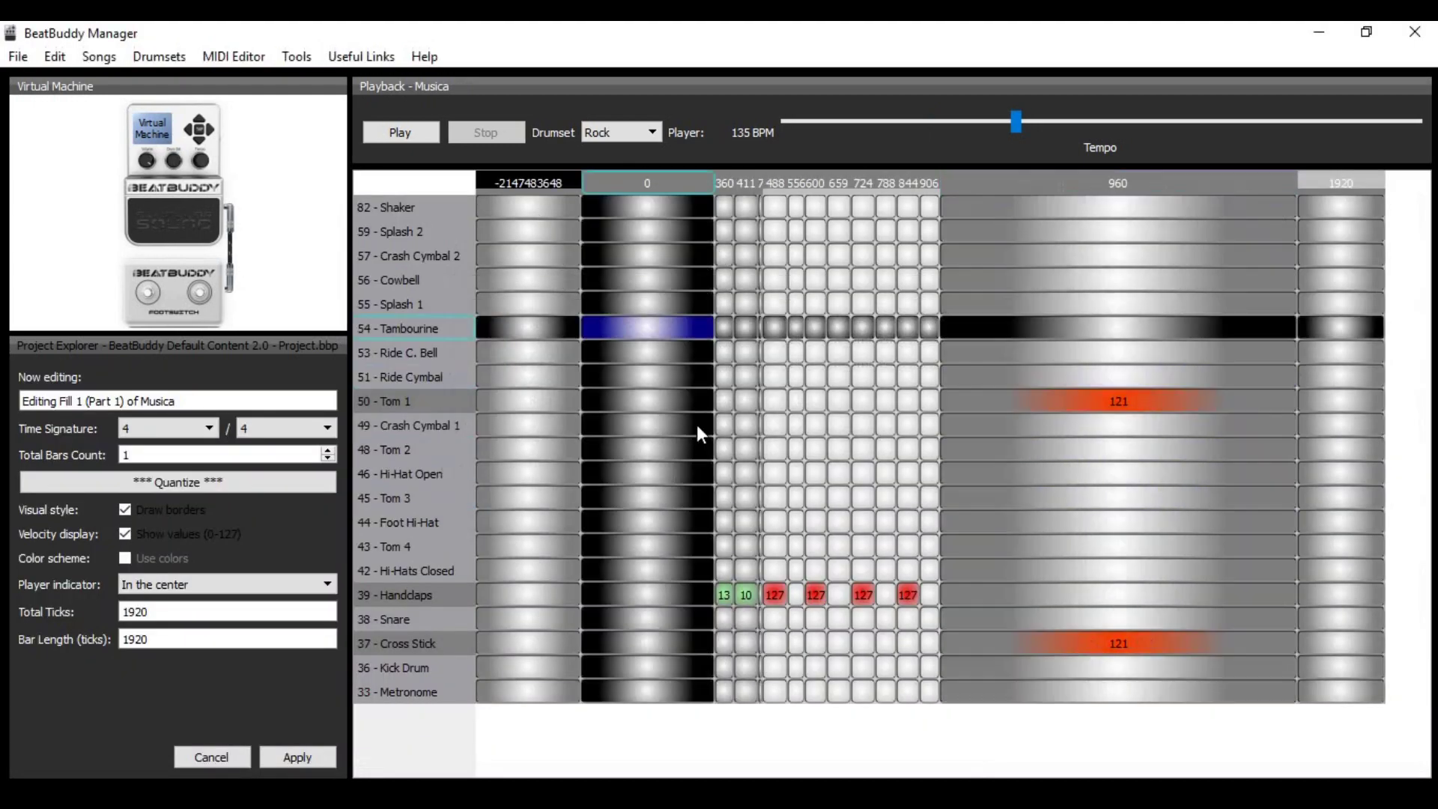
pyautogui.click(217, 758)
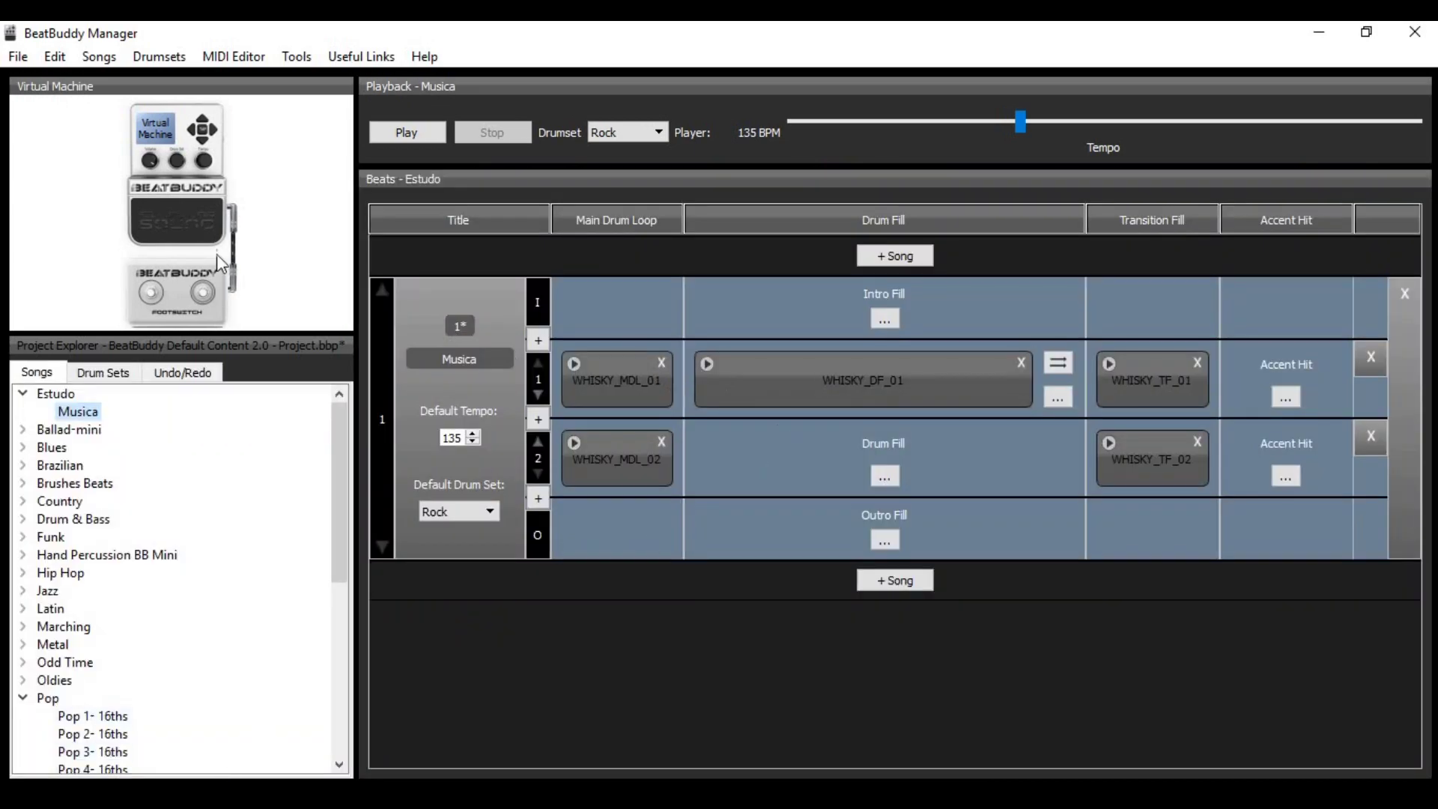
# Save the Musica song and audition it on the virtual pedal, triggering the part 1 drum fill before stopping playback.
pyautogui.click(164, 222)
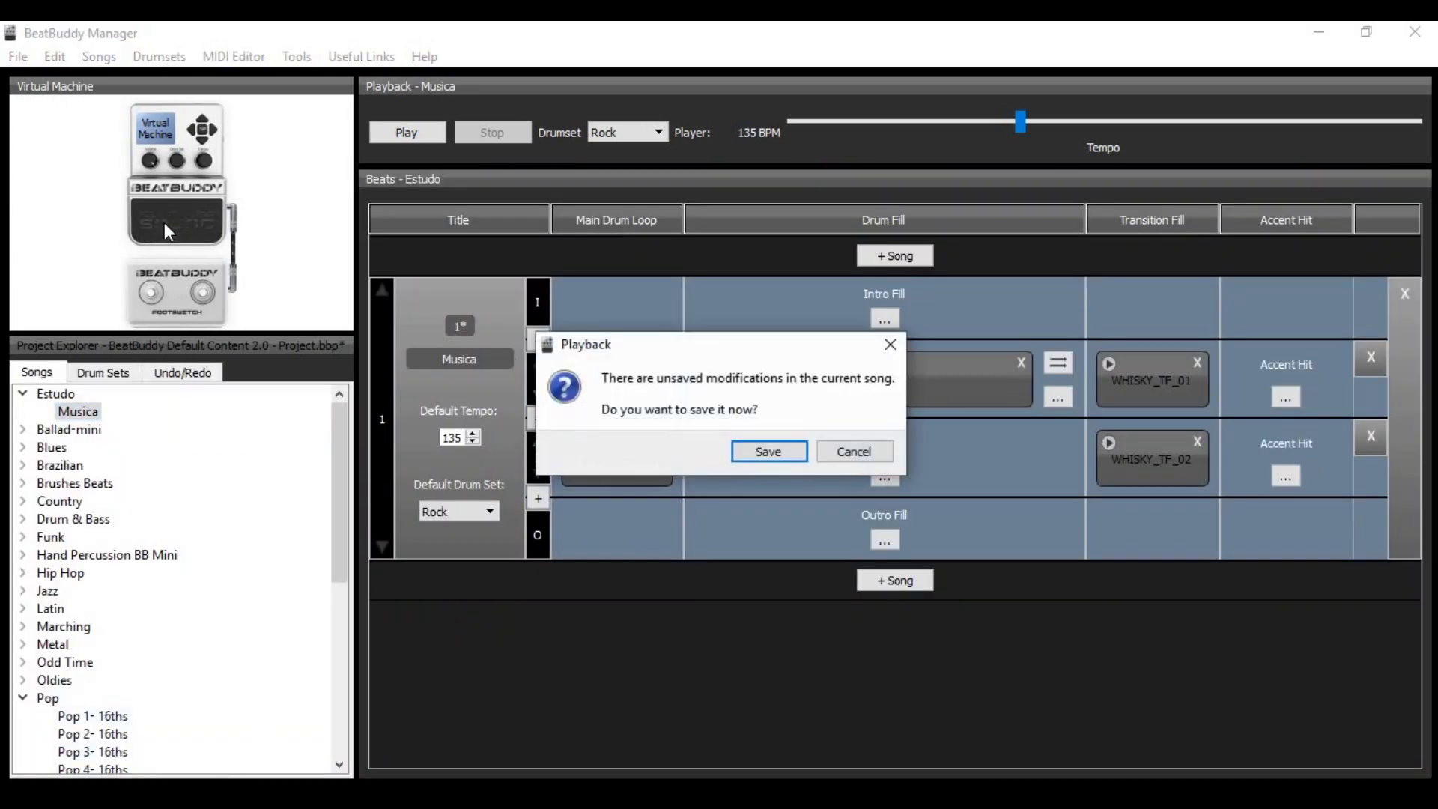
pyautogui.click(763, 450)
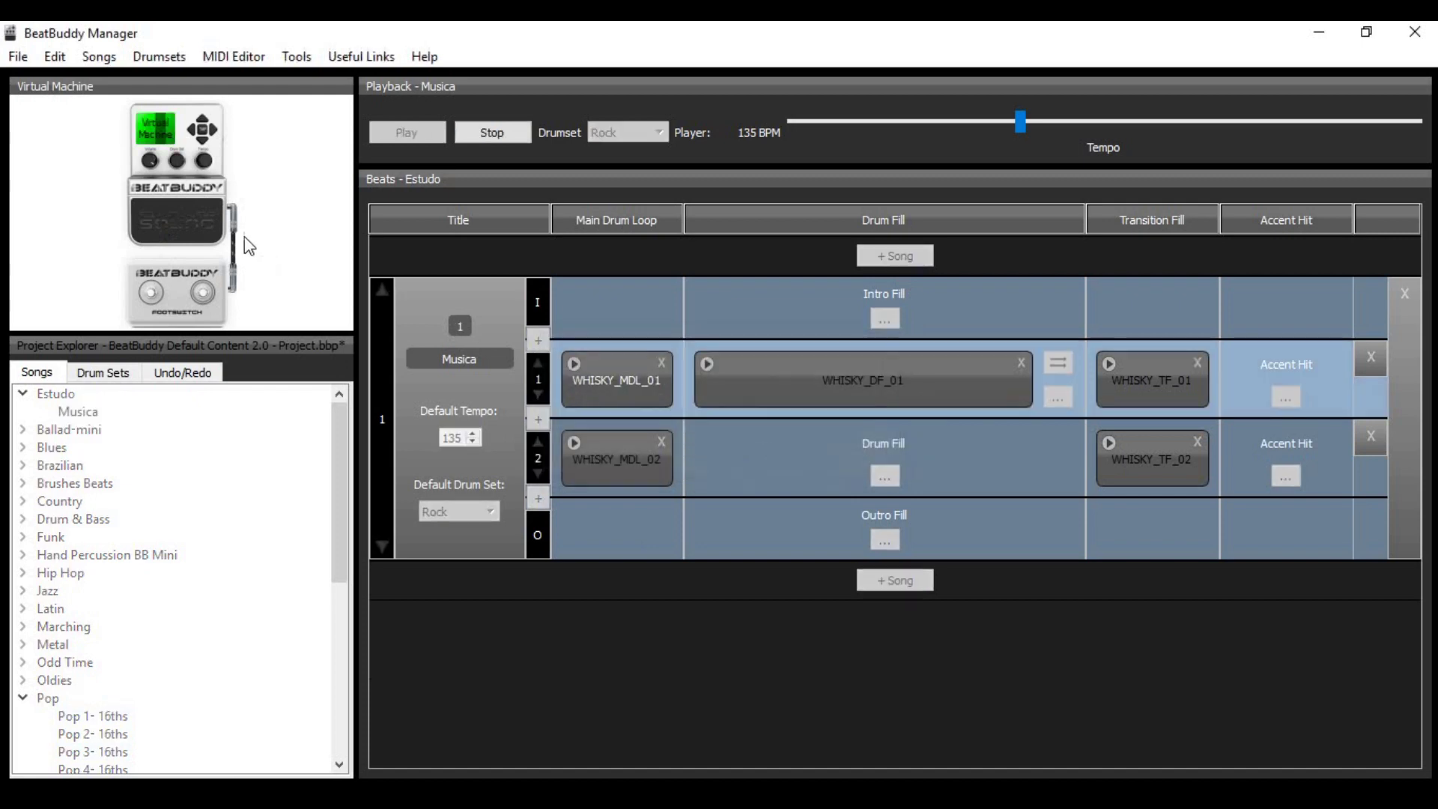
pyautogui.click(188, 236)
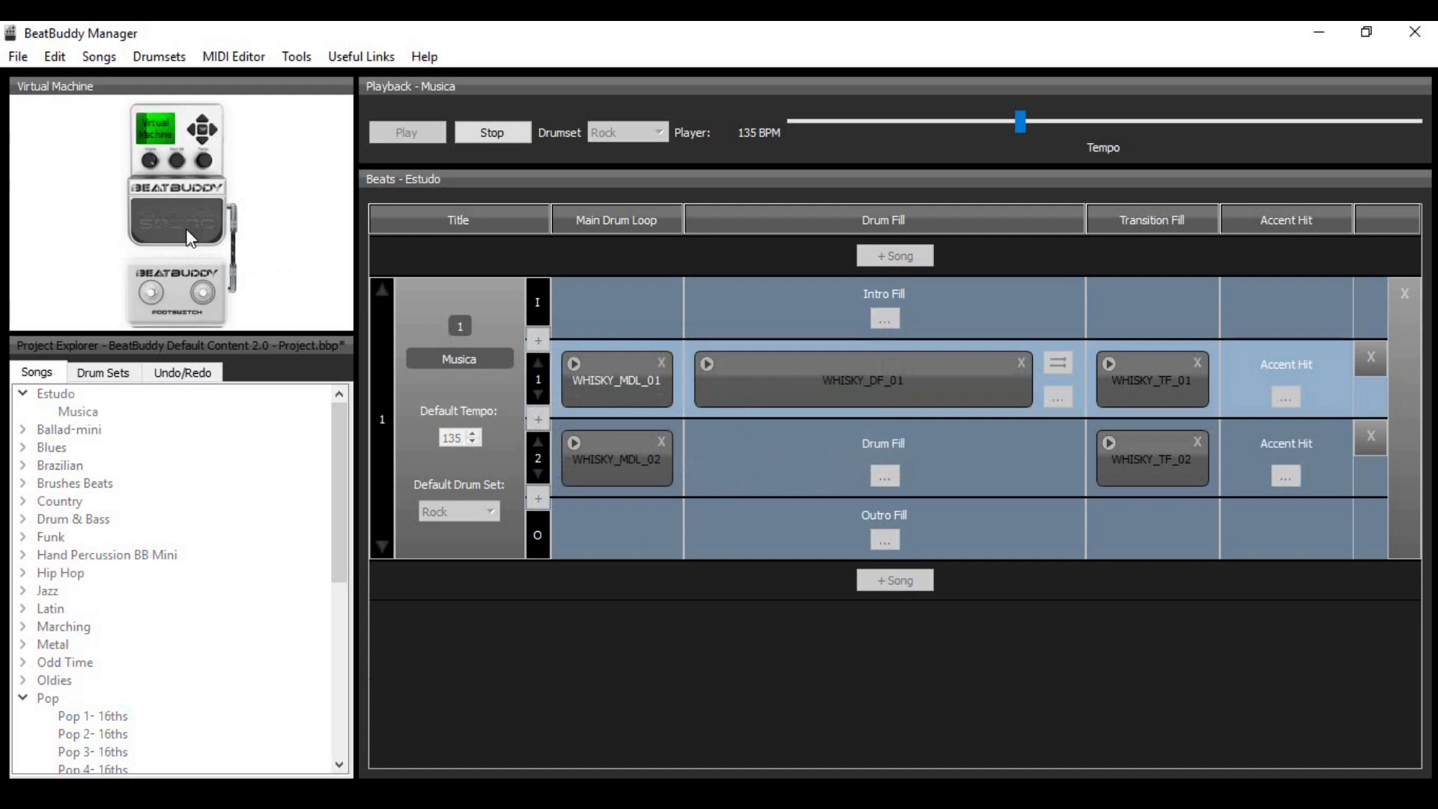
pyautogui.click(186, 228)
pyautogui.click(186, 228)
pyautogui.click(201, 232)
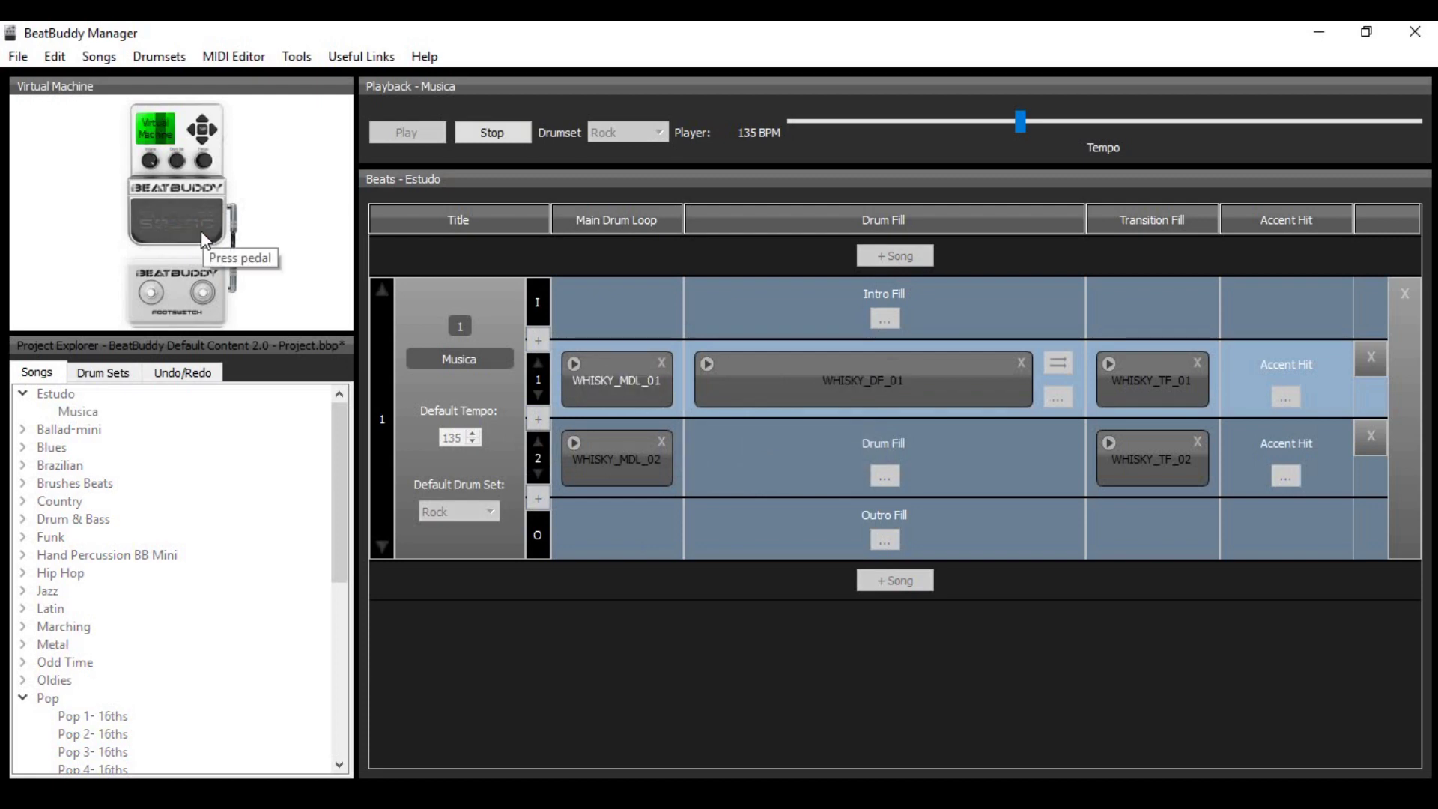
pyautogui.click(196, 224)
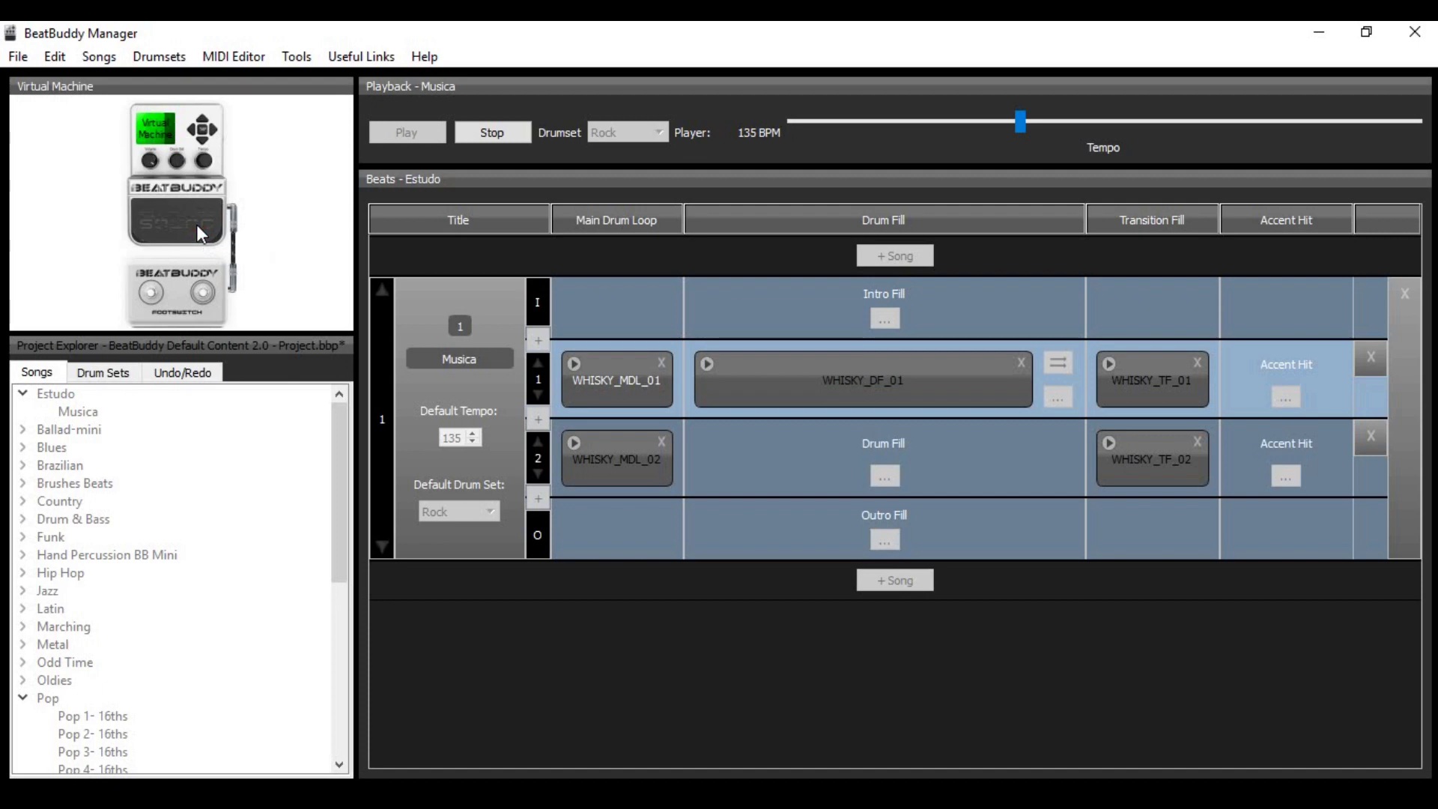
pyautogui.click(196, 223)
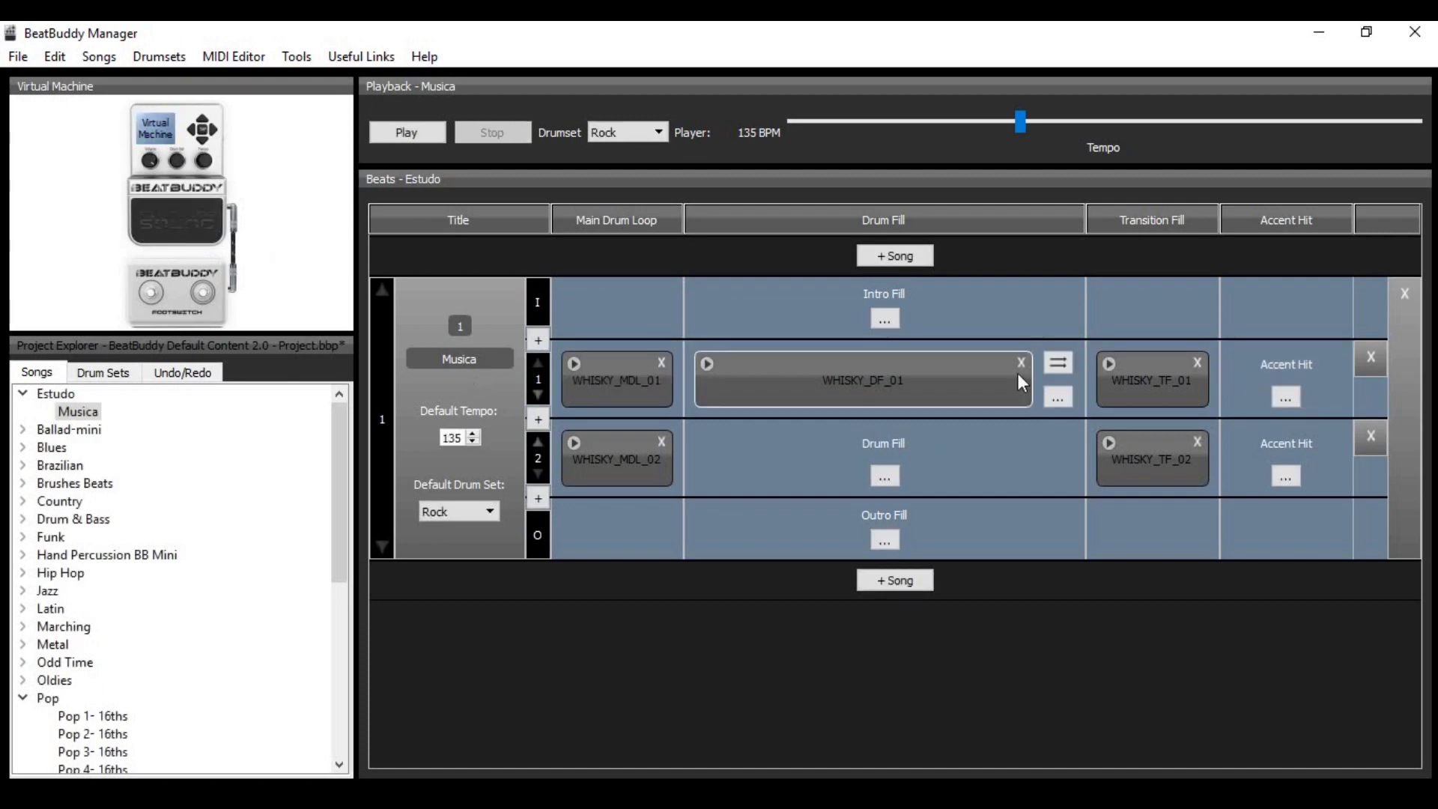
# Remove the WHISKY_DF_01 drum fill from part 1 of the Musica song.
pyautogui.click(1022, 362)
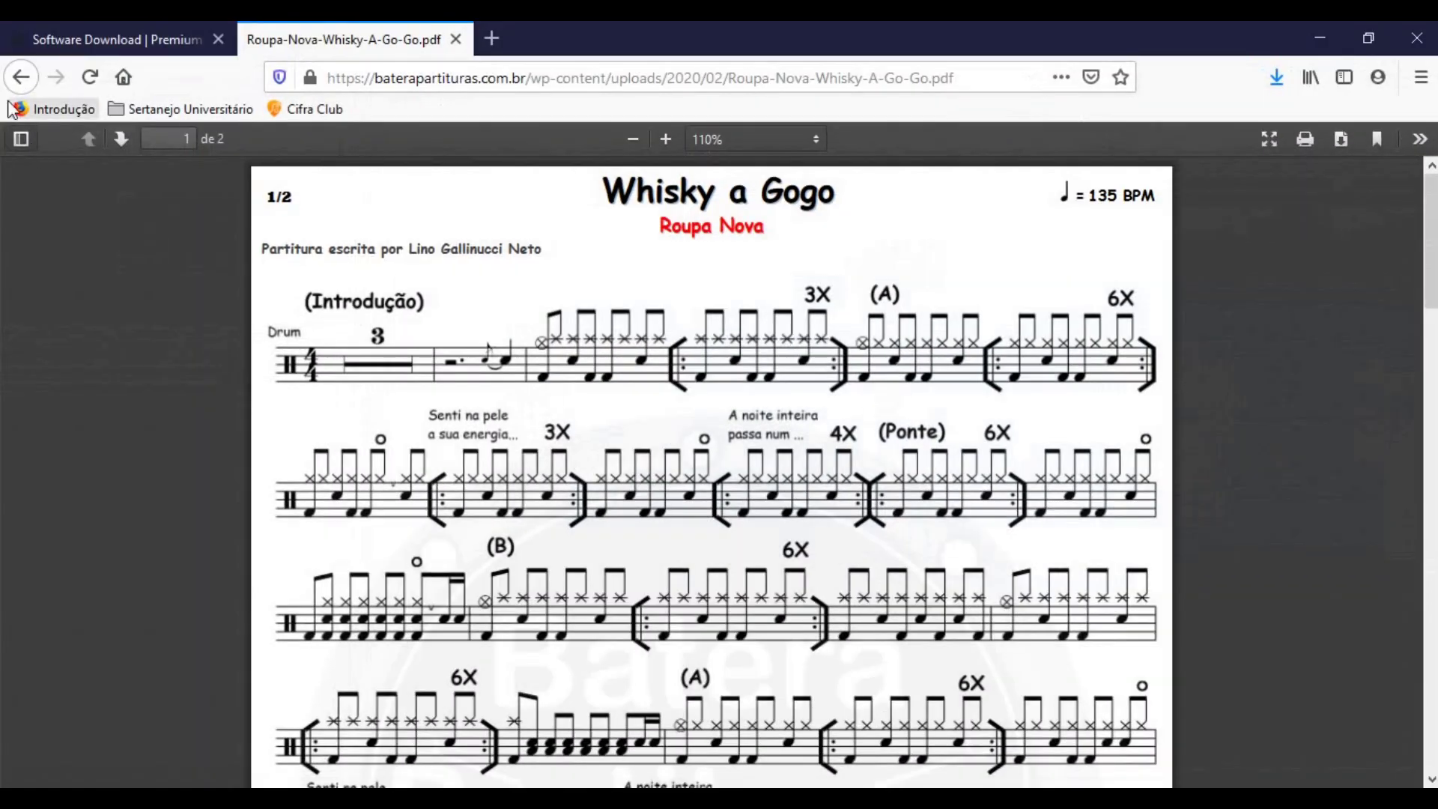
# In the browser, go back to the Batera Partituras home page and open the 01 Virada Para 08 Ritmos Diferentes exercise.
pyautogui.click(23, 81)
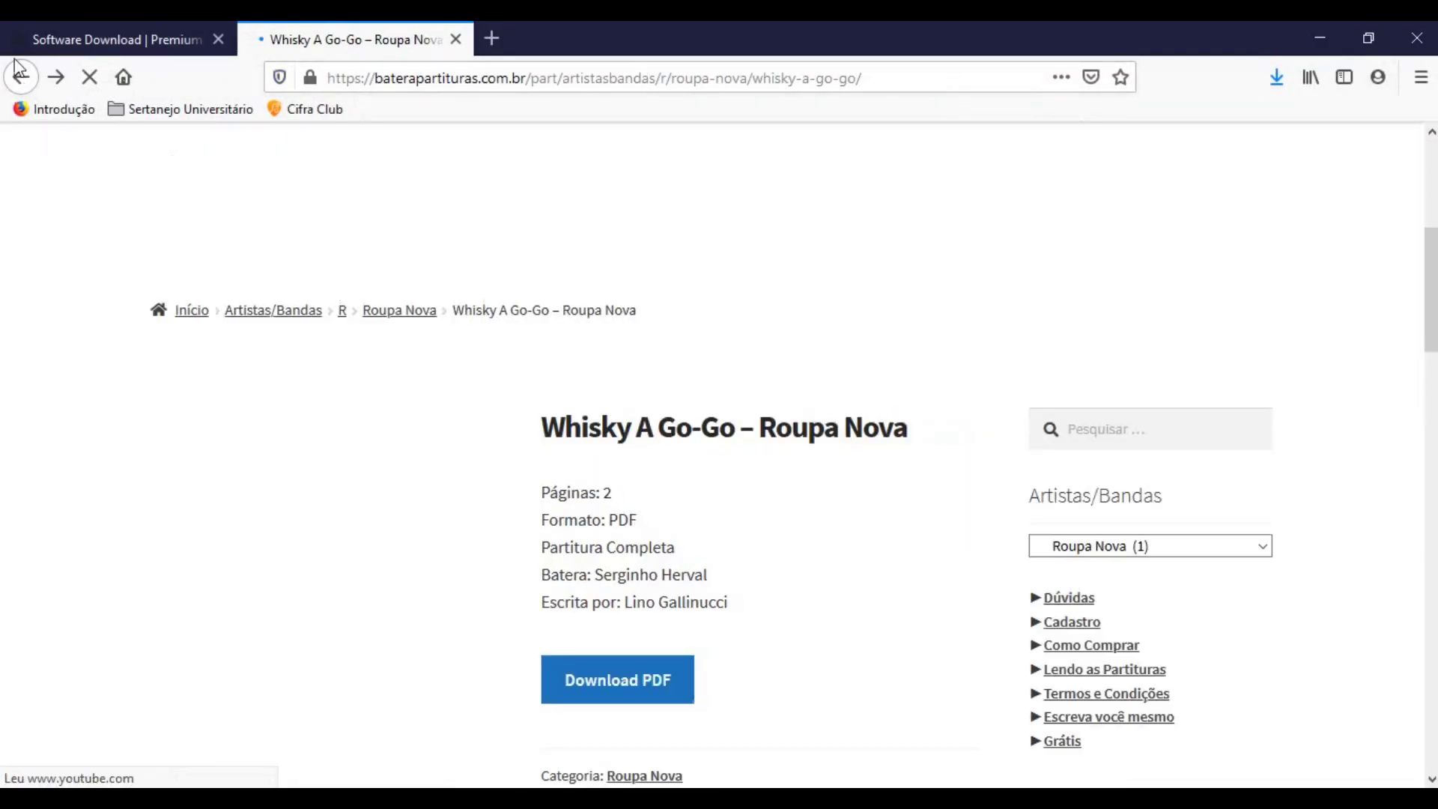
pyautogui.click(24, 80)
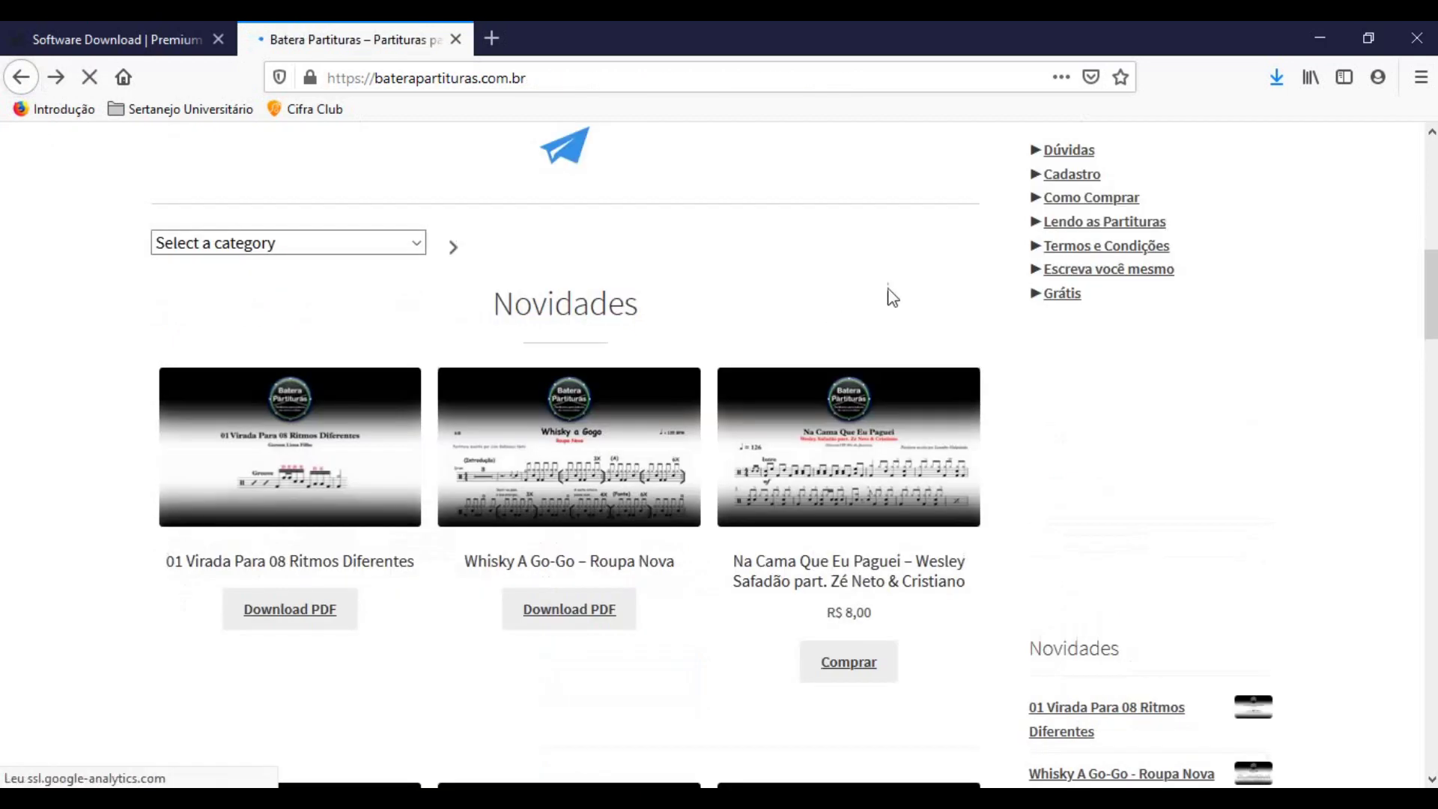
pyautogui.click(298, 452)
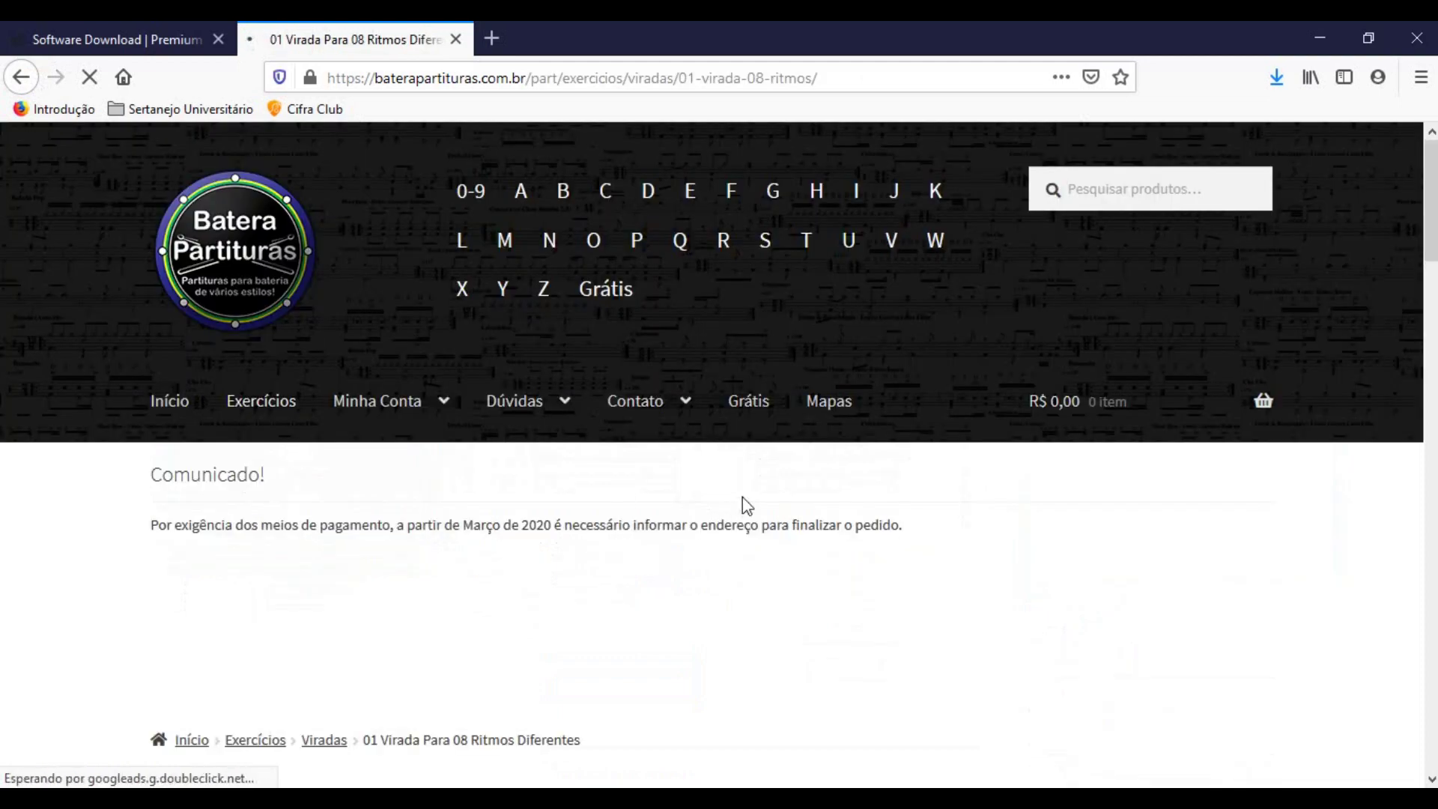
# Look over the exercise page for 01 Virada Para 08 Ritmos Diferentes and open its PDF score.
pyautogui.scroll(-10, 734, 517)
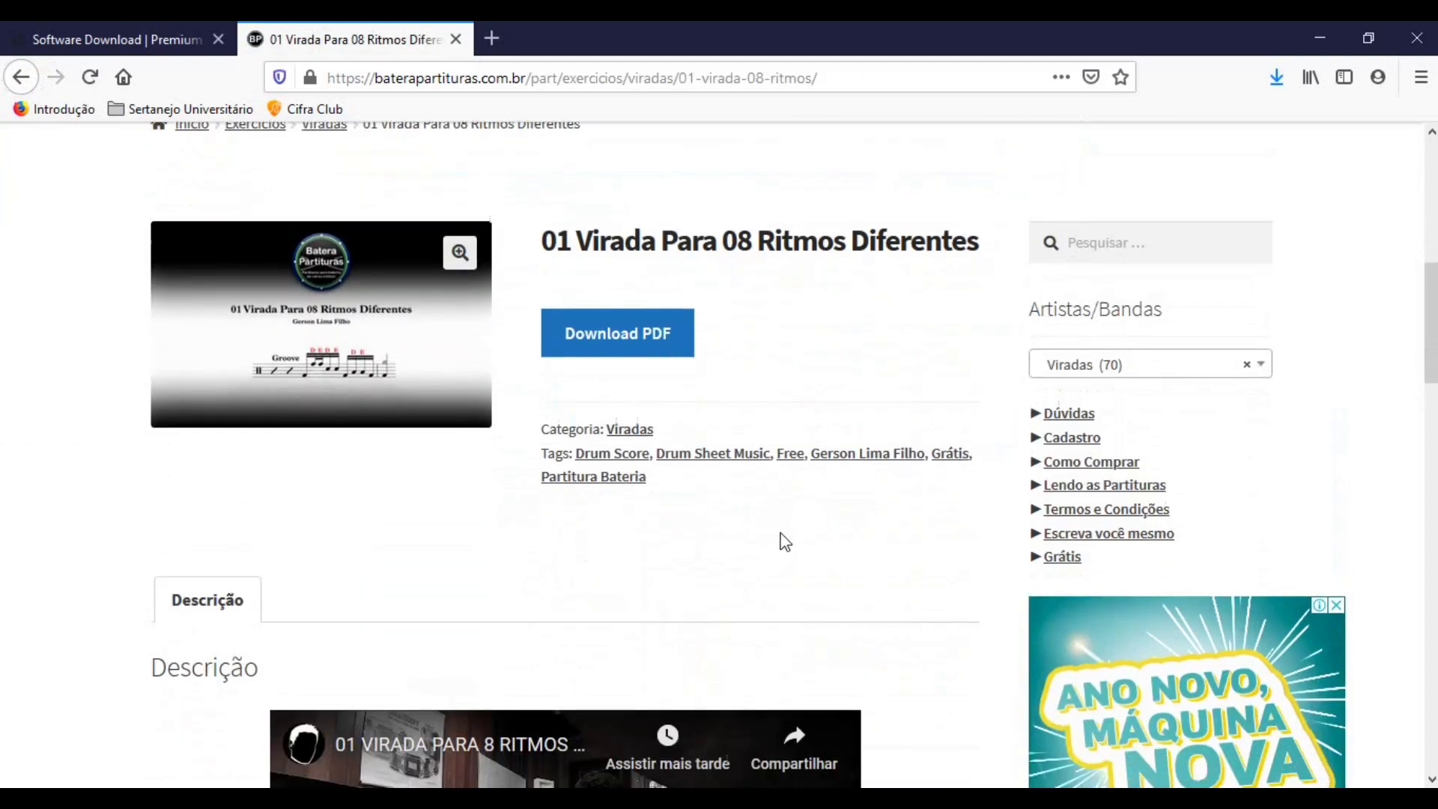
pyautogui.scroll(-4, 751, 526)
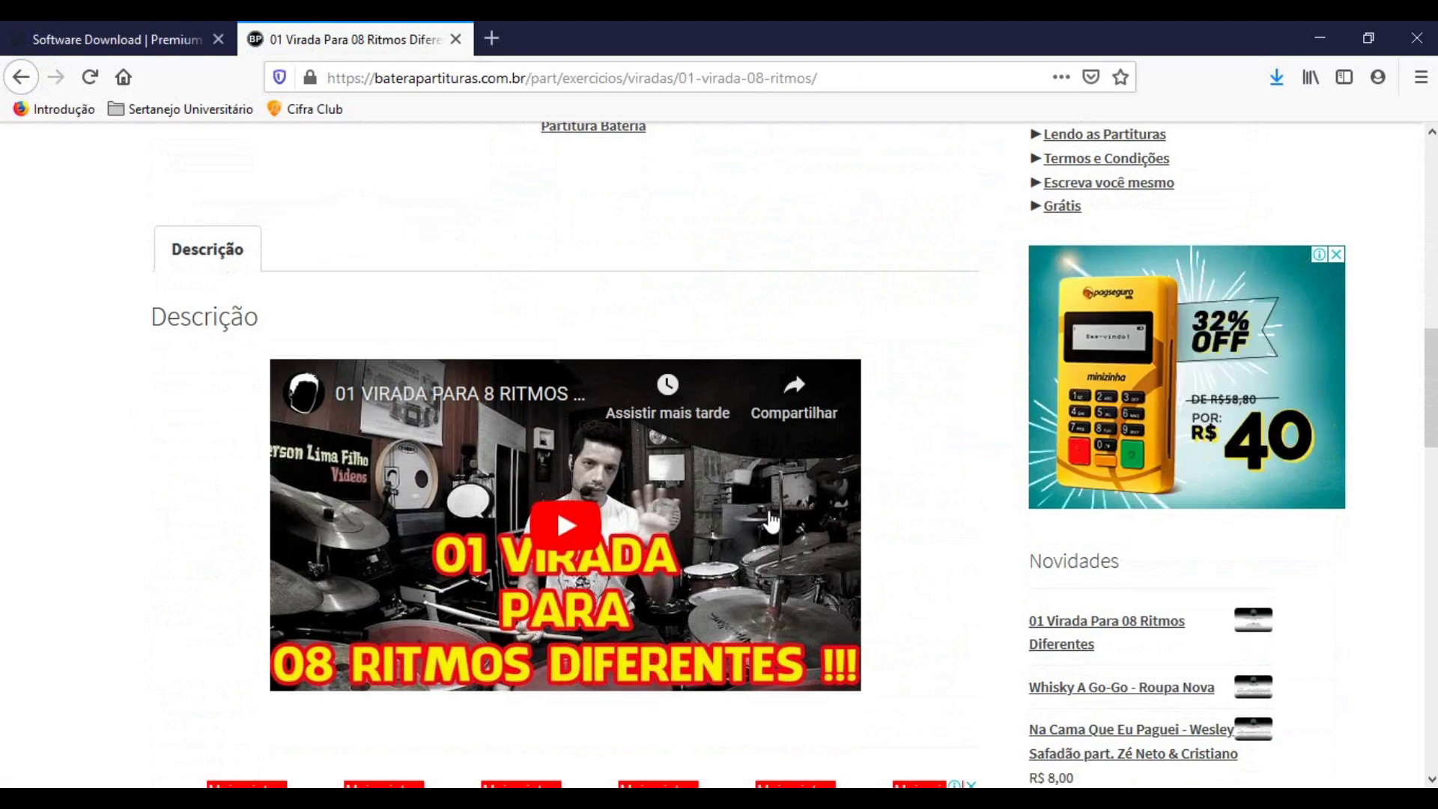
pyautogui.scroll(-2, 779, 517)
pyautogui.scroll(3, 648, 510)
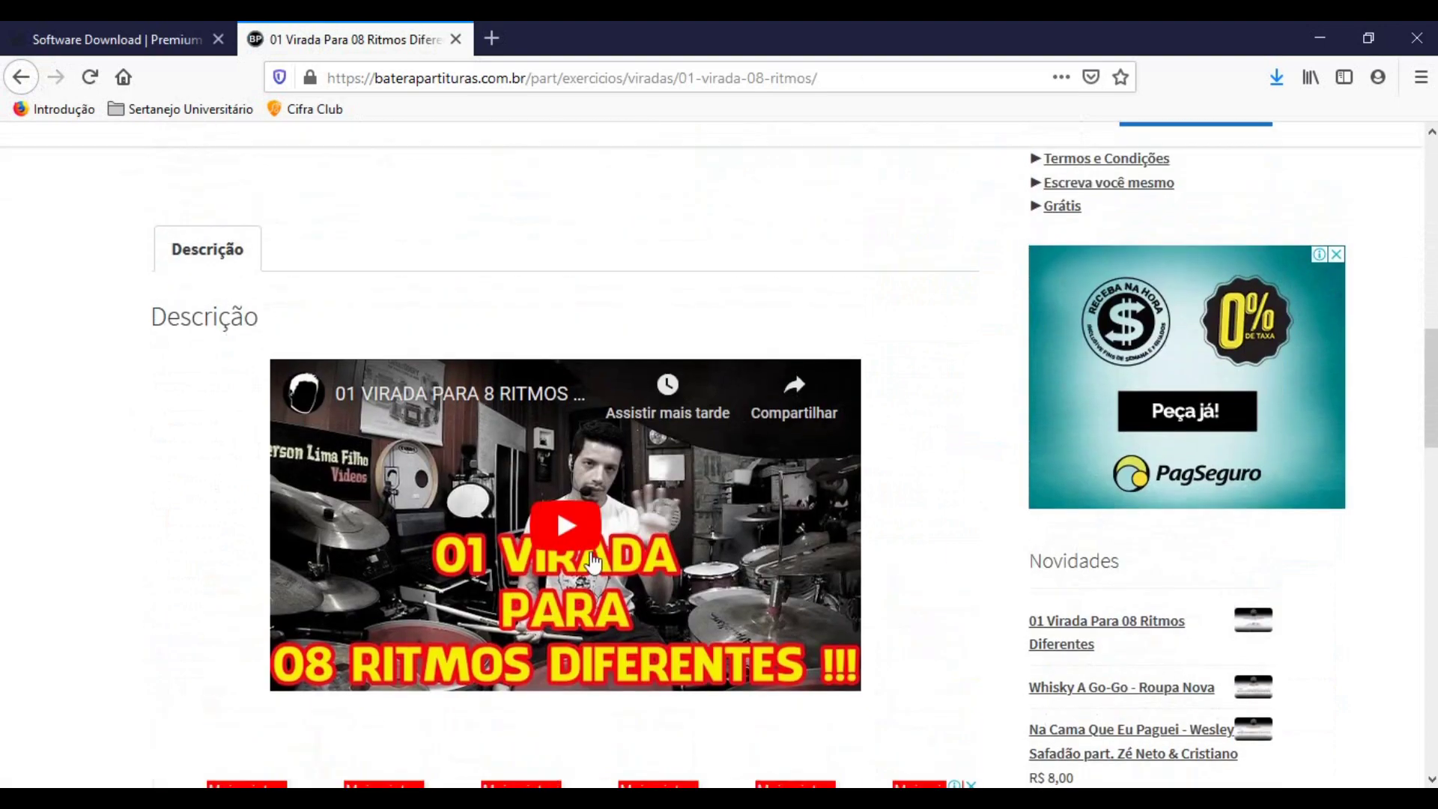
pyautogui.scroll(-4, 640, 526)
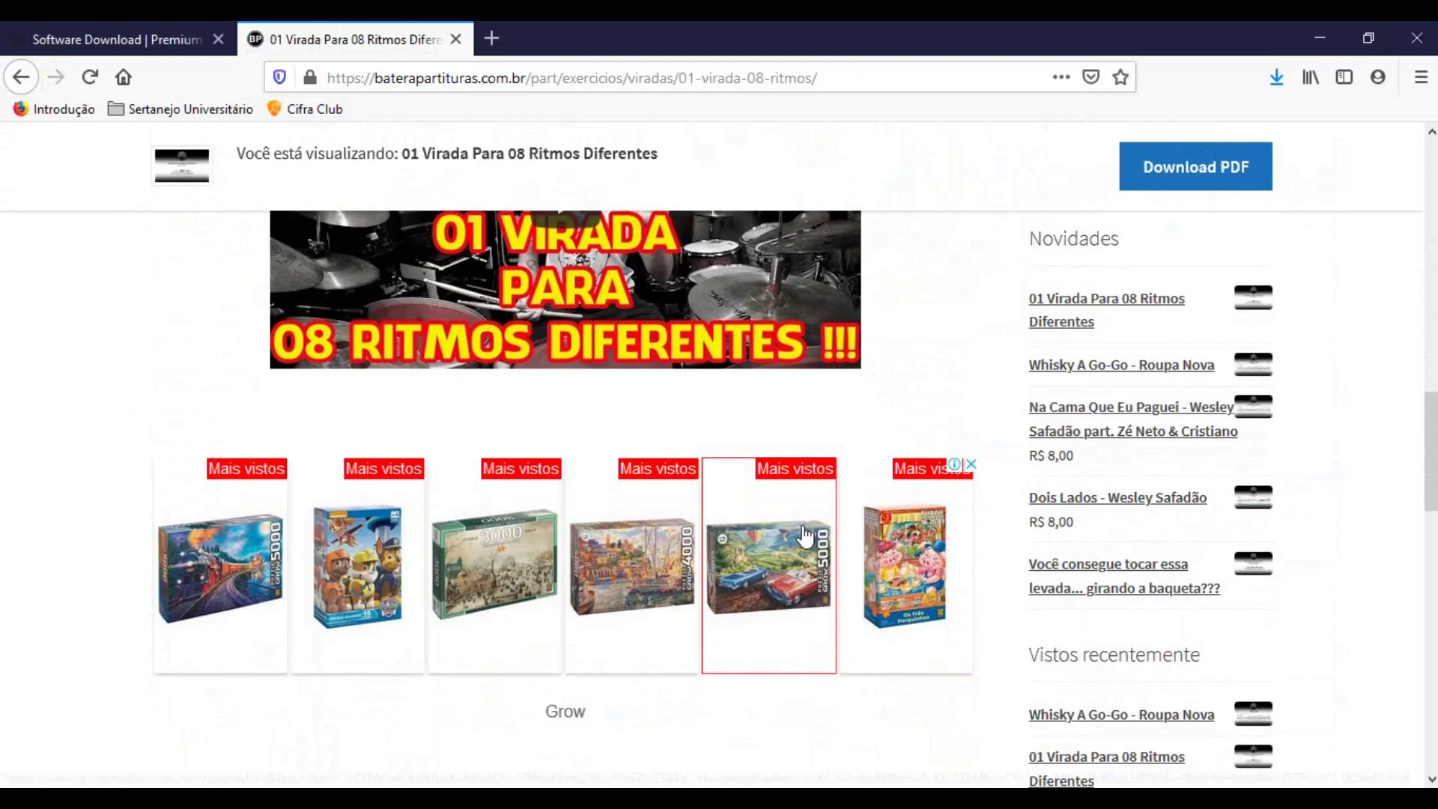
pyautogui.scroll(8, 811, 535)
pyautogui.scroll(4, 812, 535)
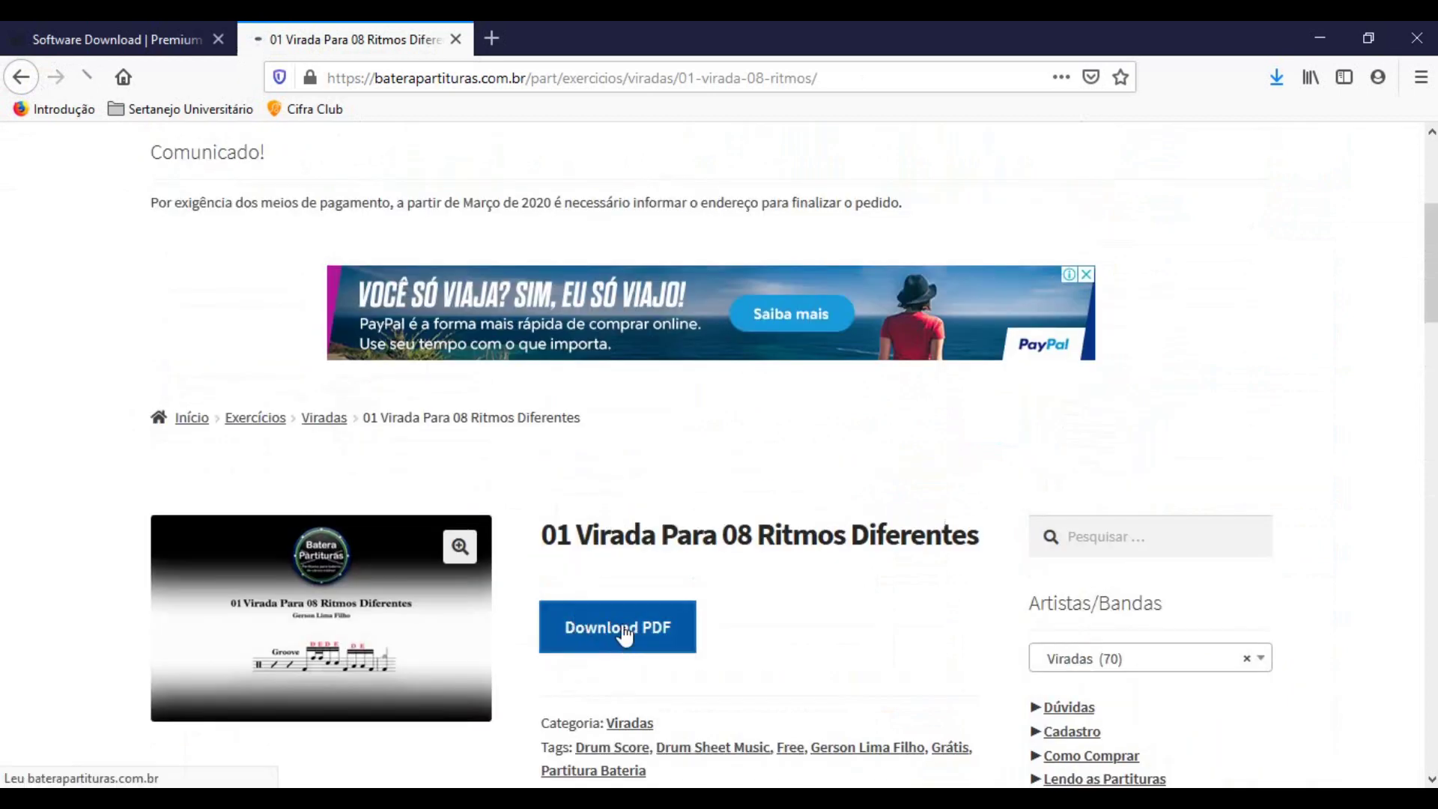
pyautogui.click(615, 607)
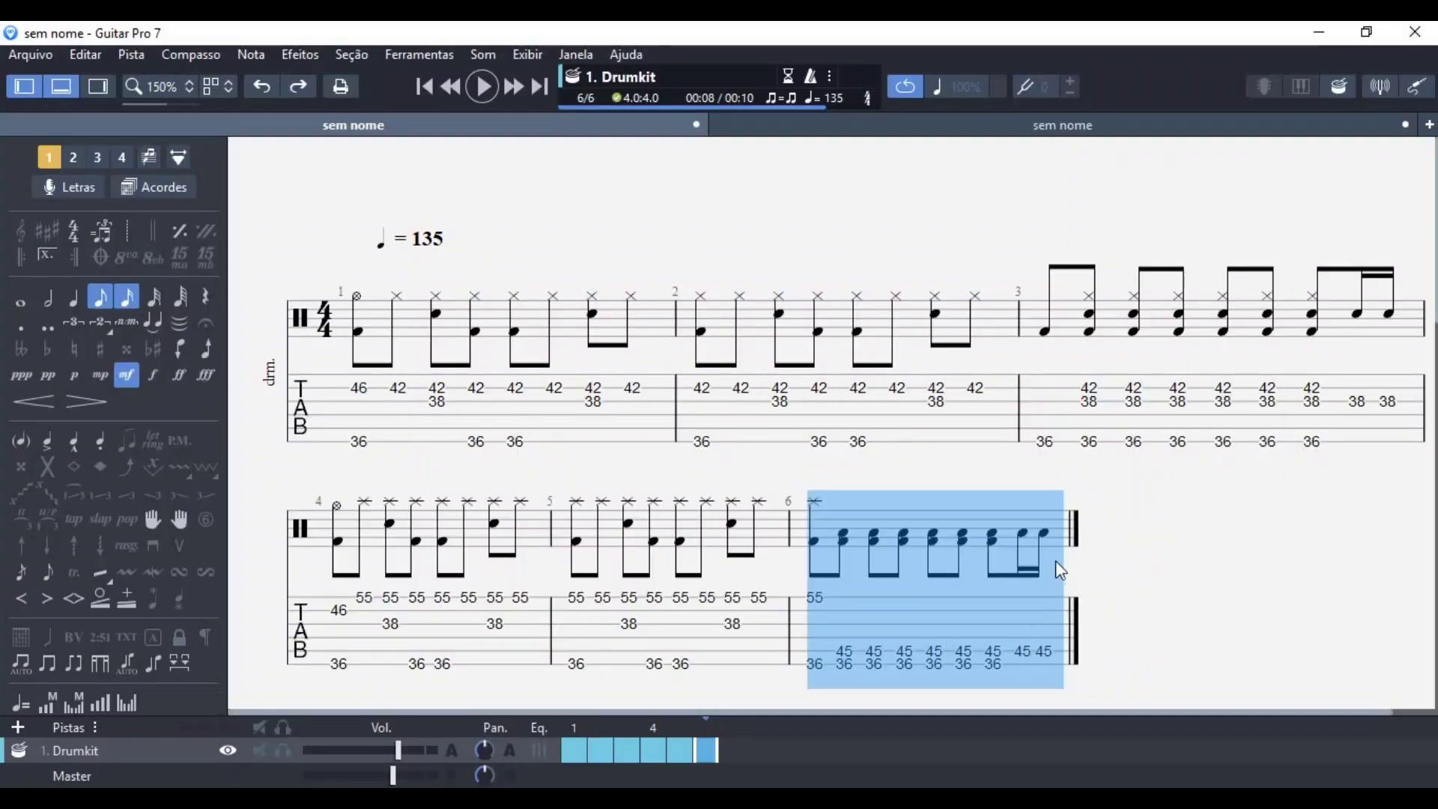
# Add an empty seventh bar to the Guitar Pro drum score and place it side by side with the PDF, enlarged on the fill.
pyautogui.click(1058, 563)
pyautogui.press('Right')
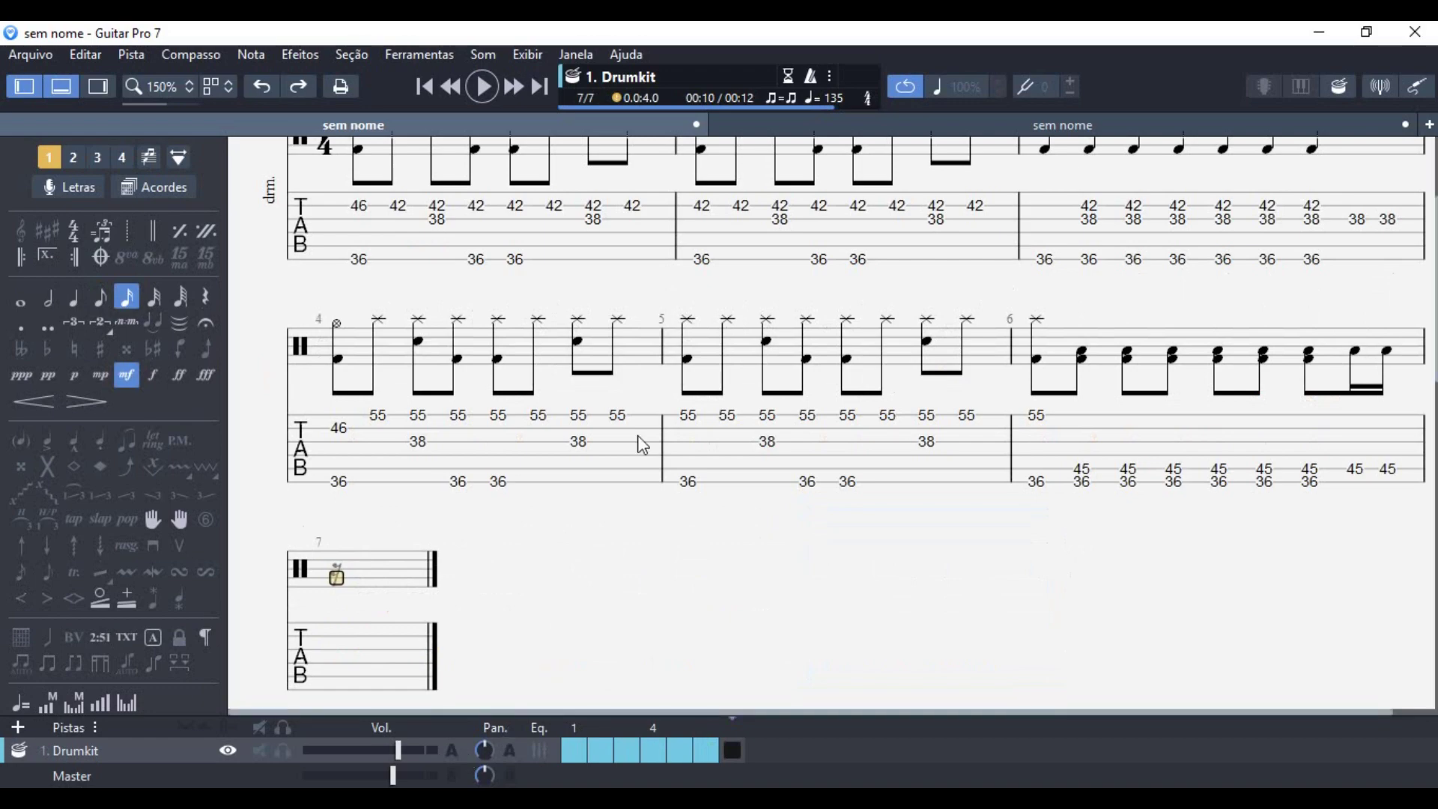
pyautogui.press('super+Left')
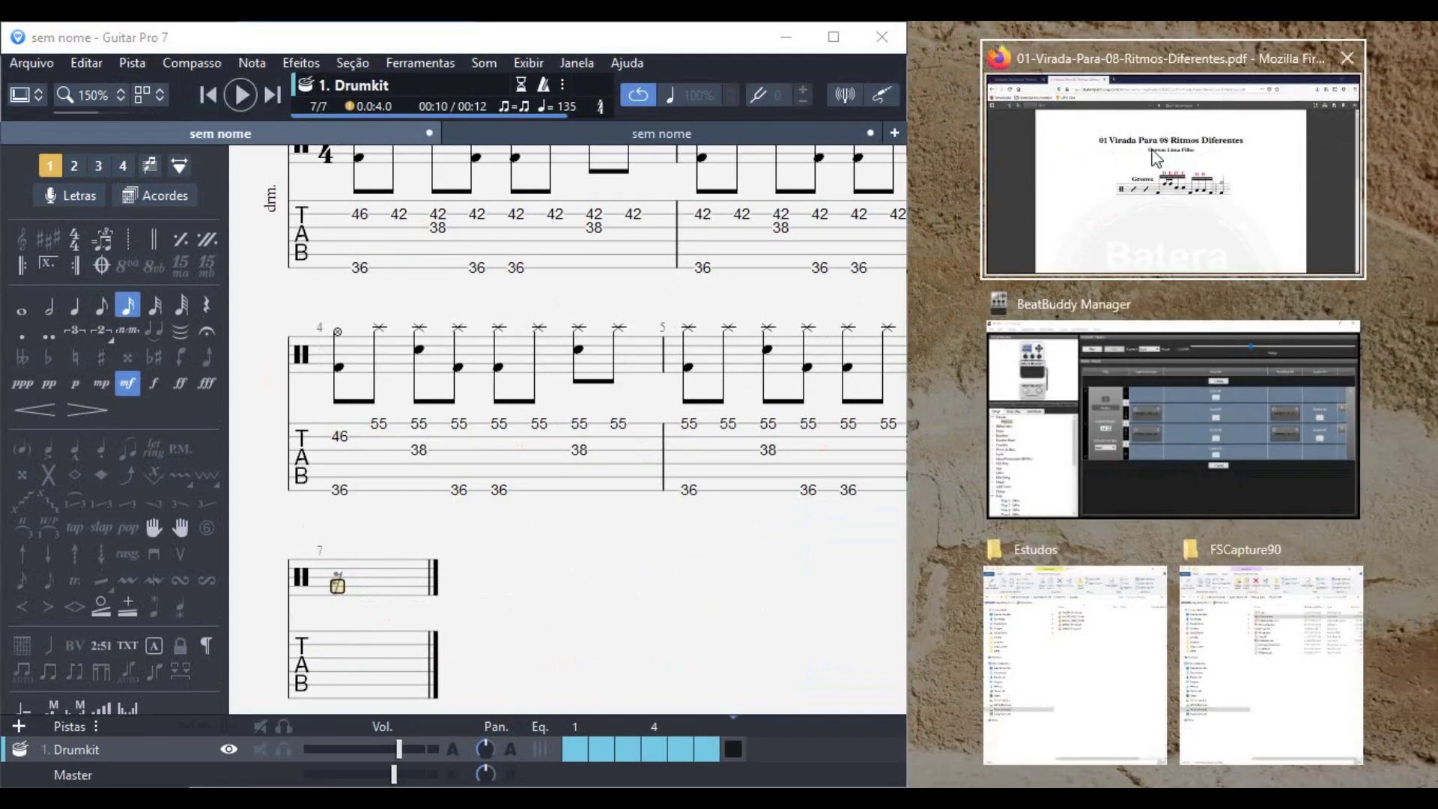
pyautogui.click(1153, 169)
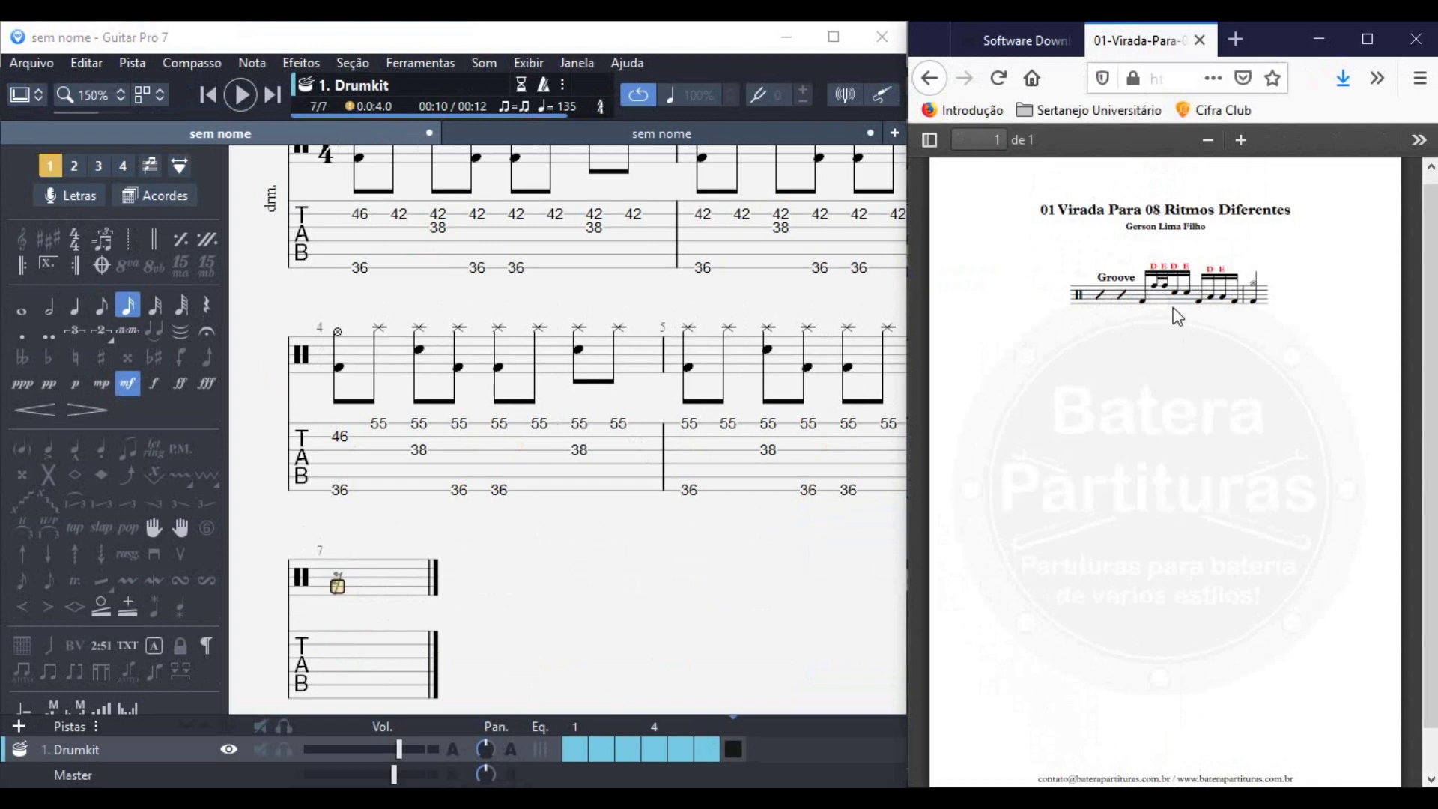
pyautogui.click(1237, 139)
pyautogui.click(1240, 139)
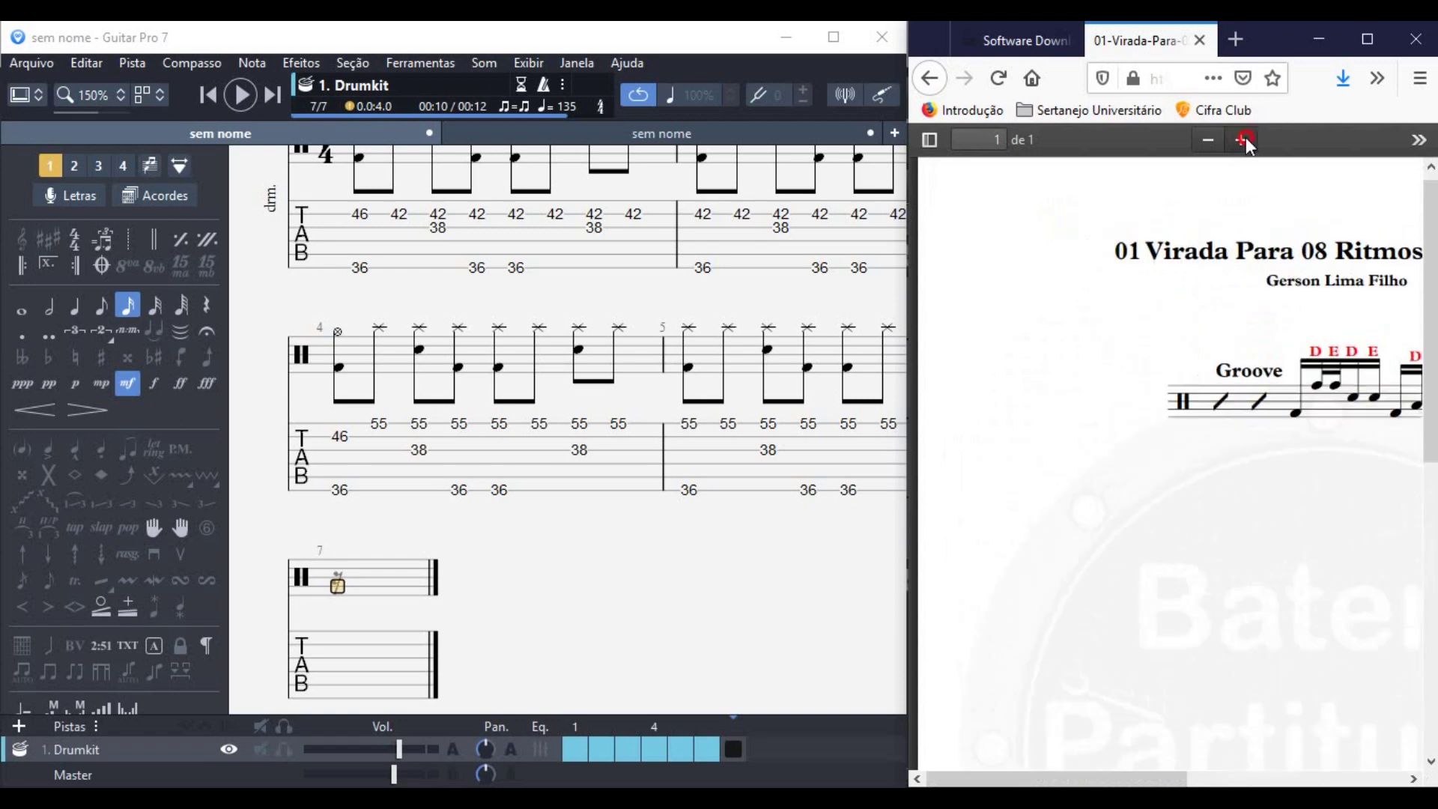
pyautogui.click(1242, 139)
pyautogui.moveTo(1090, 779); pyautogui.dragTo(1204, 775)
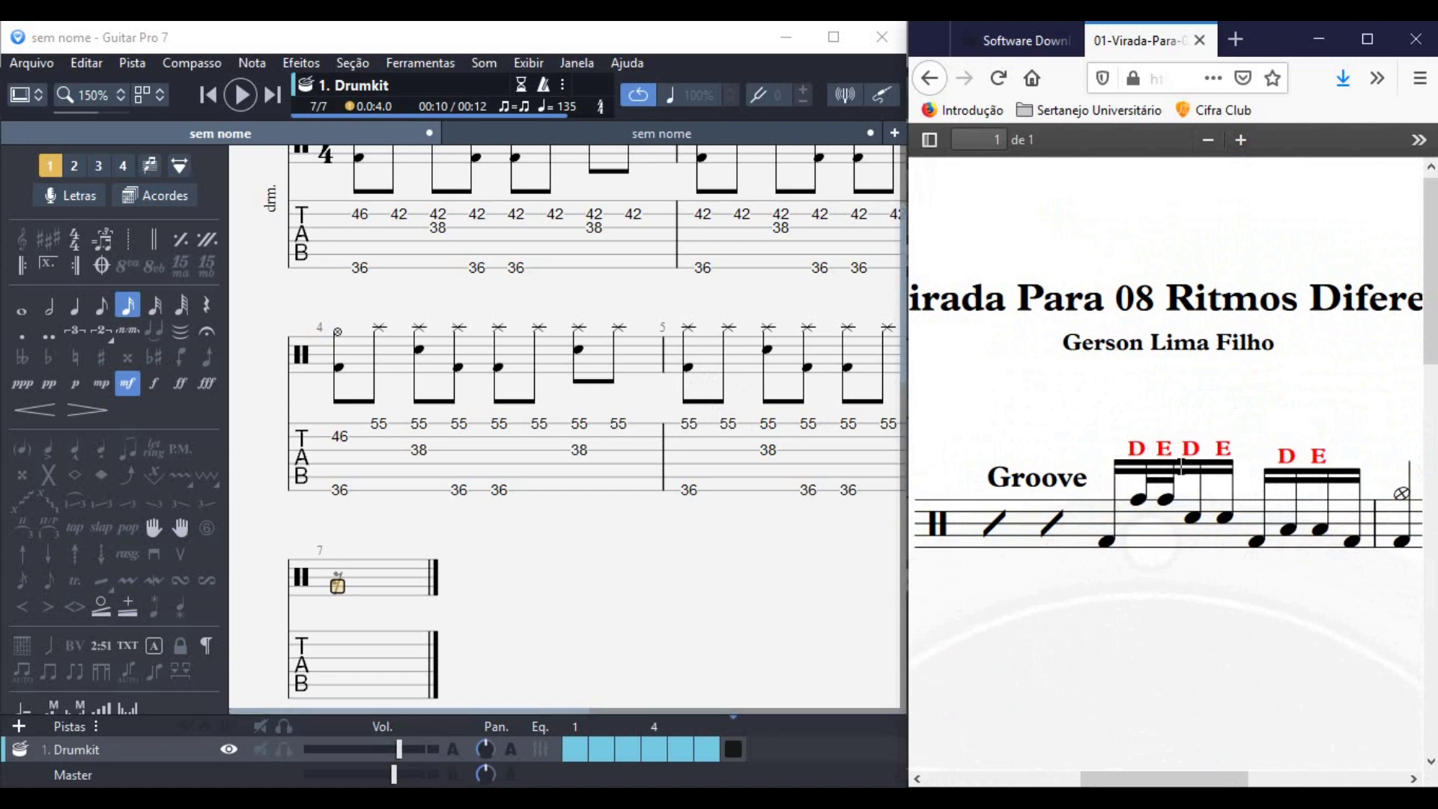
# Copy the groove in beats 3 and 4 of bar 2 into the first half of bar 7.
pyautogui.click(125, 310)
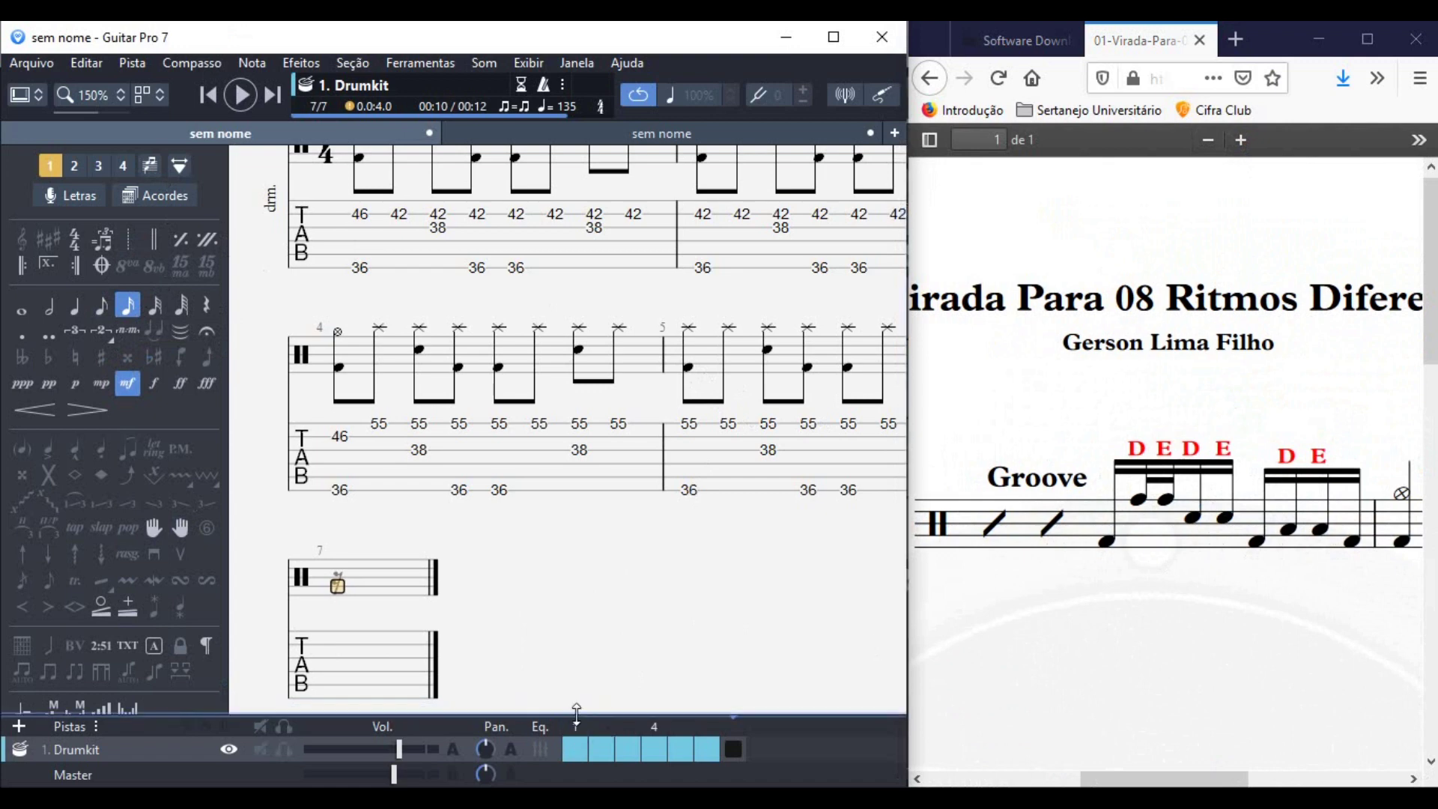
pyautogui.scroll(3, 673, 505)
pyautogui.moveTo(513, 709); pyautogui.dragTo(685, 697)
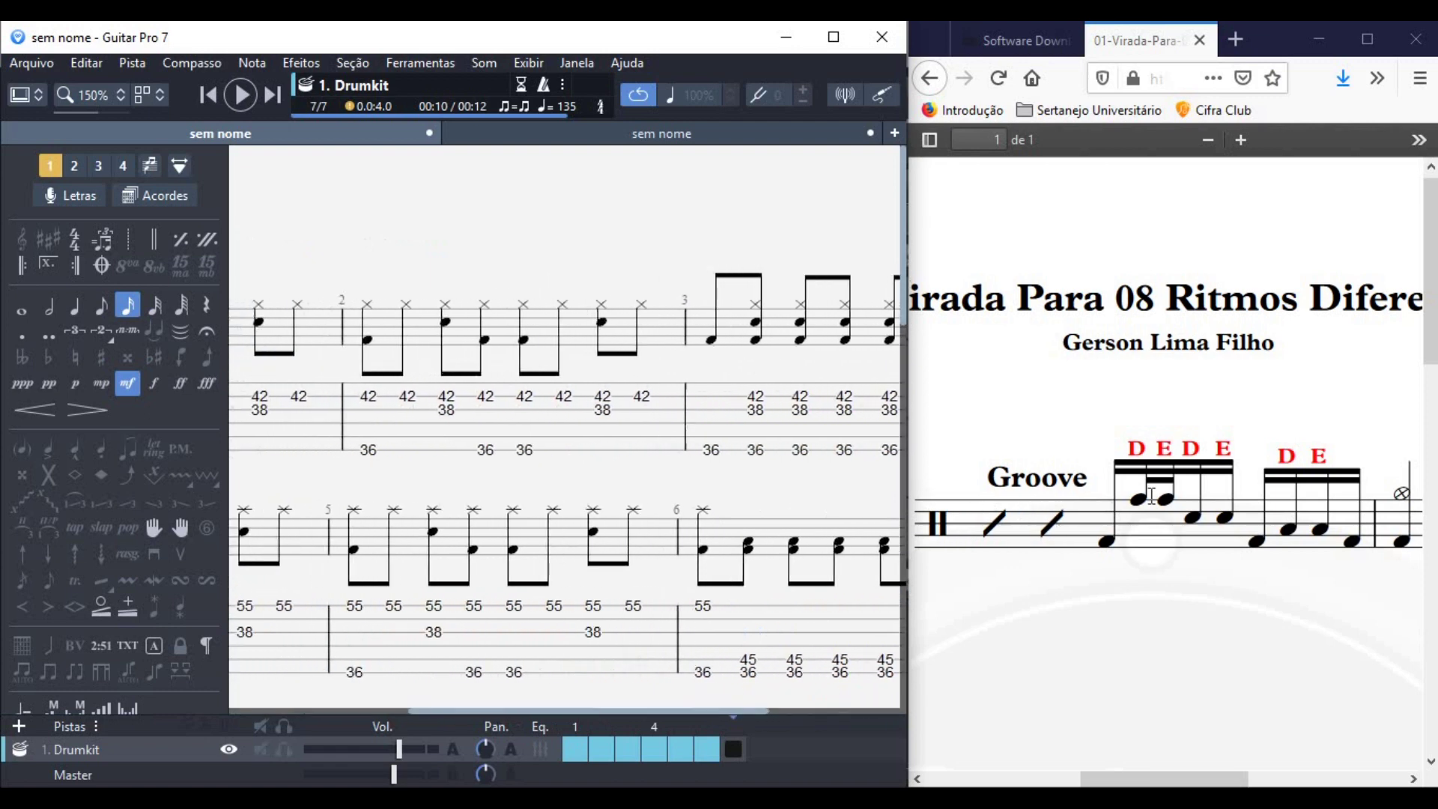
pyautogui.moveTo(514, 353); pyautogui.dragTo(649, 353)
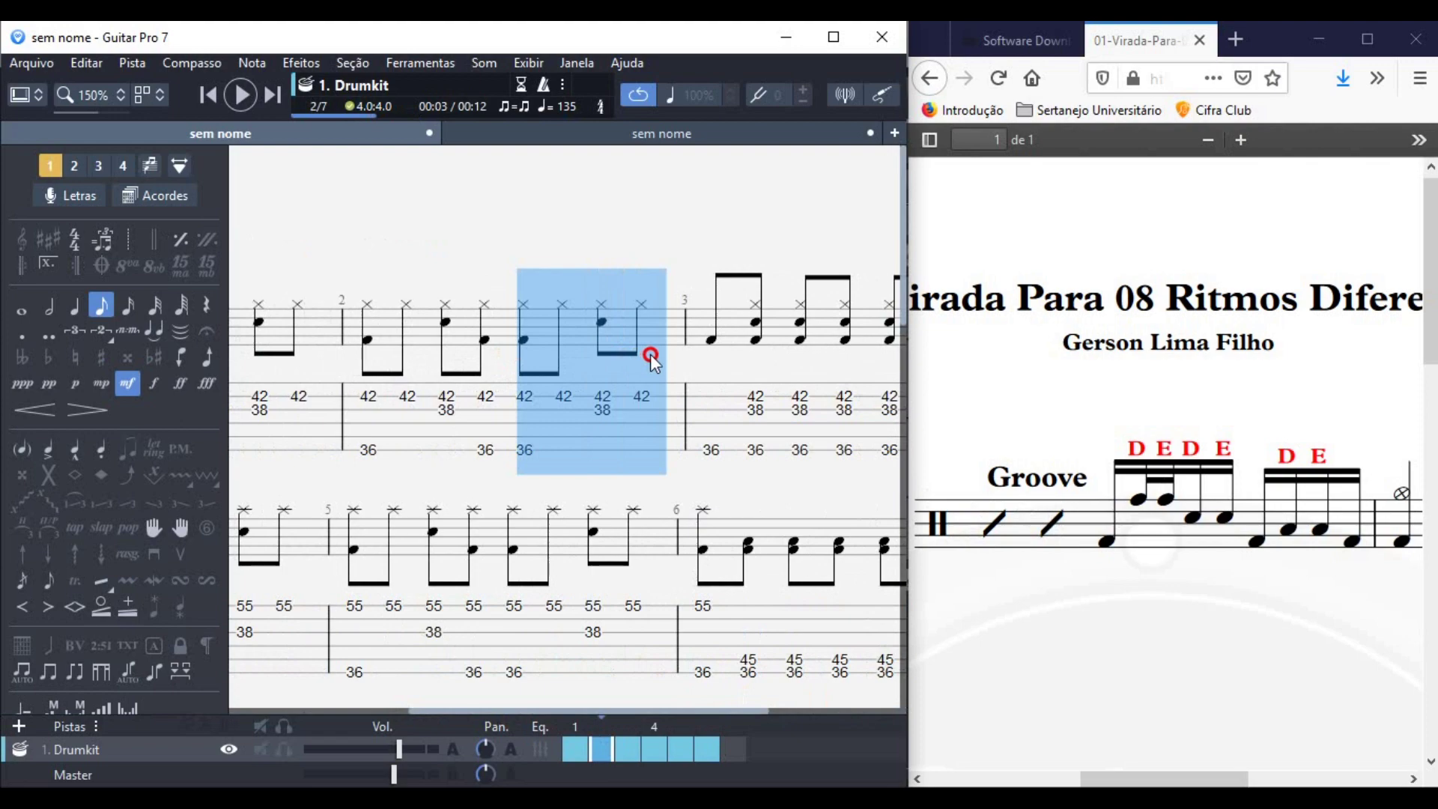
pyautogui.scroll(-5, 652, 374)
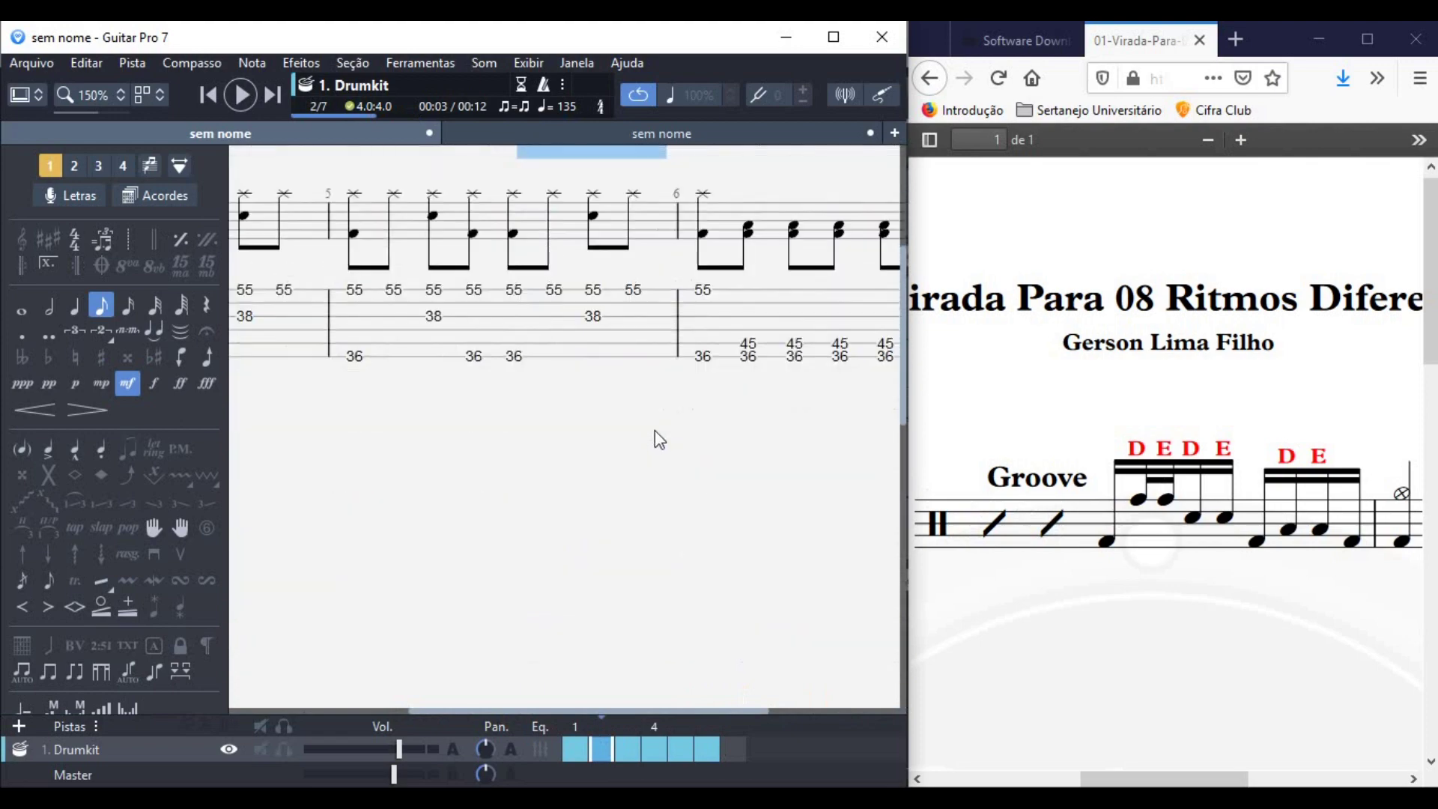
pyautogui.moveTo(676, 712); pyautogui.dragTo(430, 685)
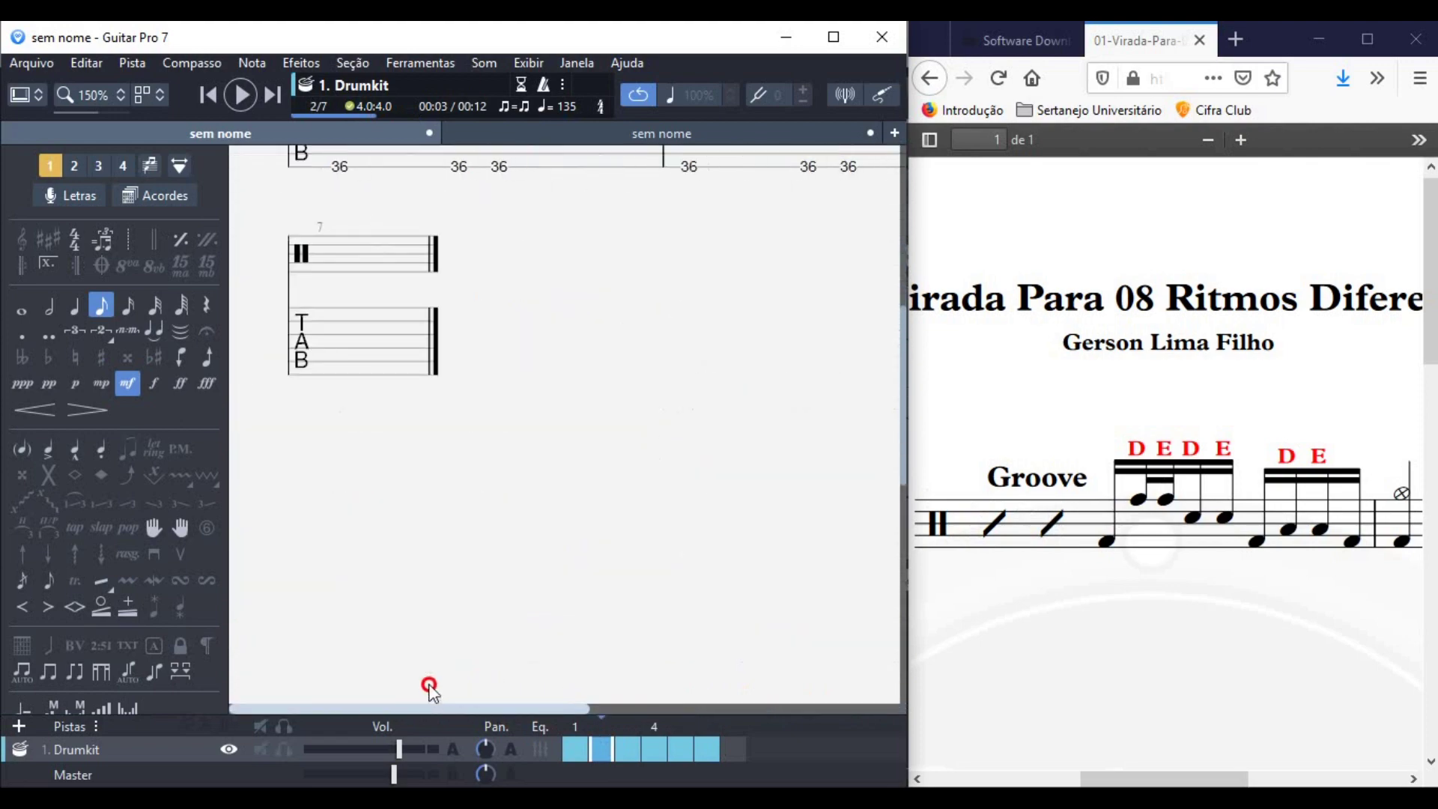
pyautogui.click(334, 243)
pyautogui.hotkey('ctrl', 'v')
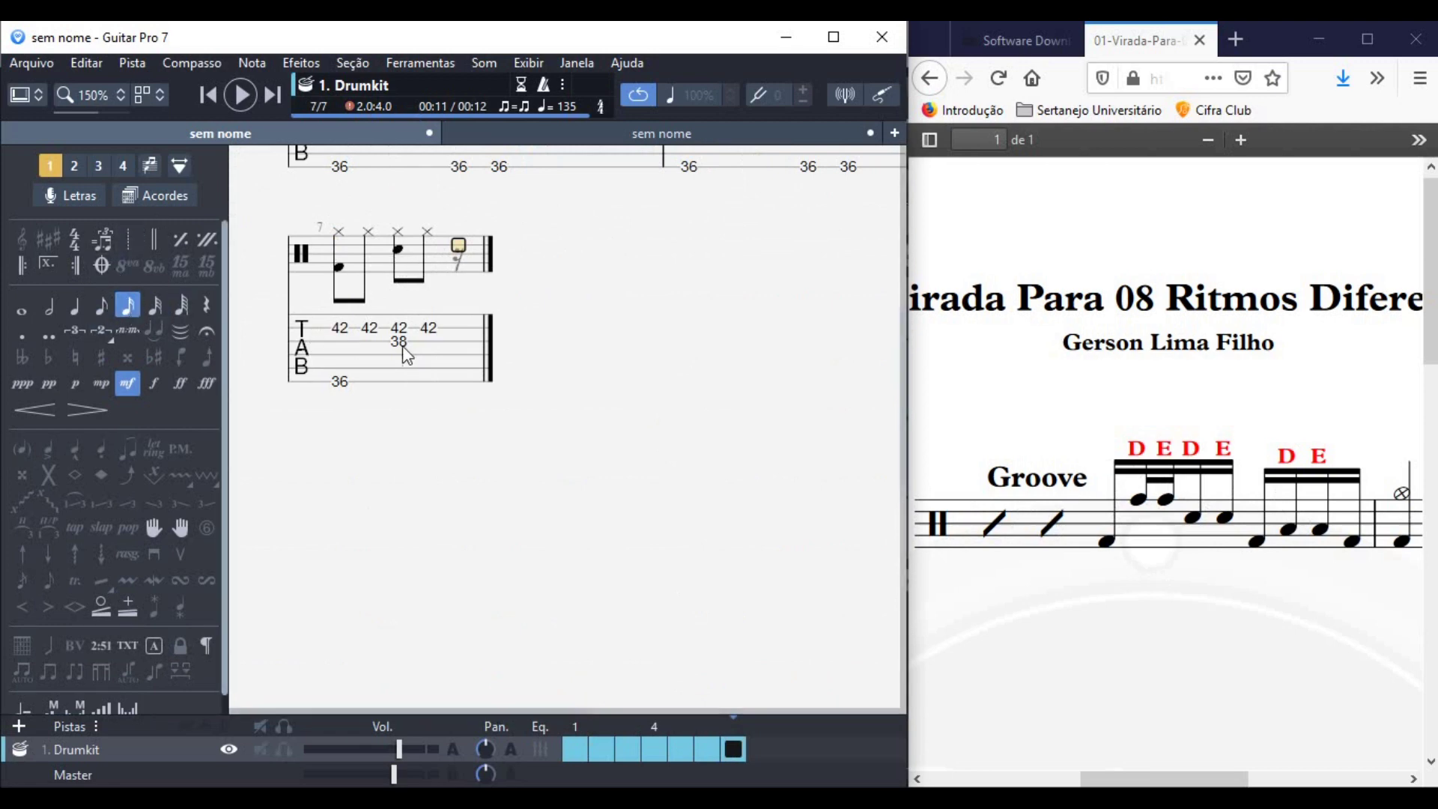
# Fill beats 3 and 4 of bar 7 with eight sixteenth-note kick drum hits, using drum number 36.
pyautogui.press('Down')
pyautogui.press('Down')
pyautogui.press('Down')
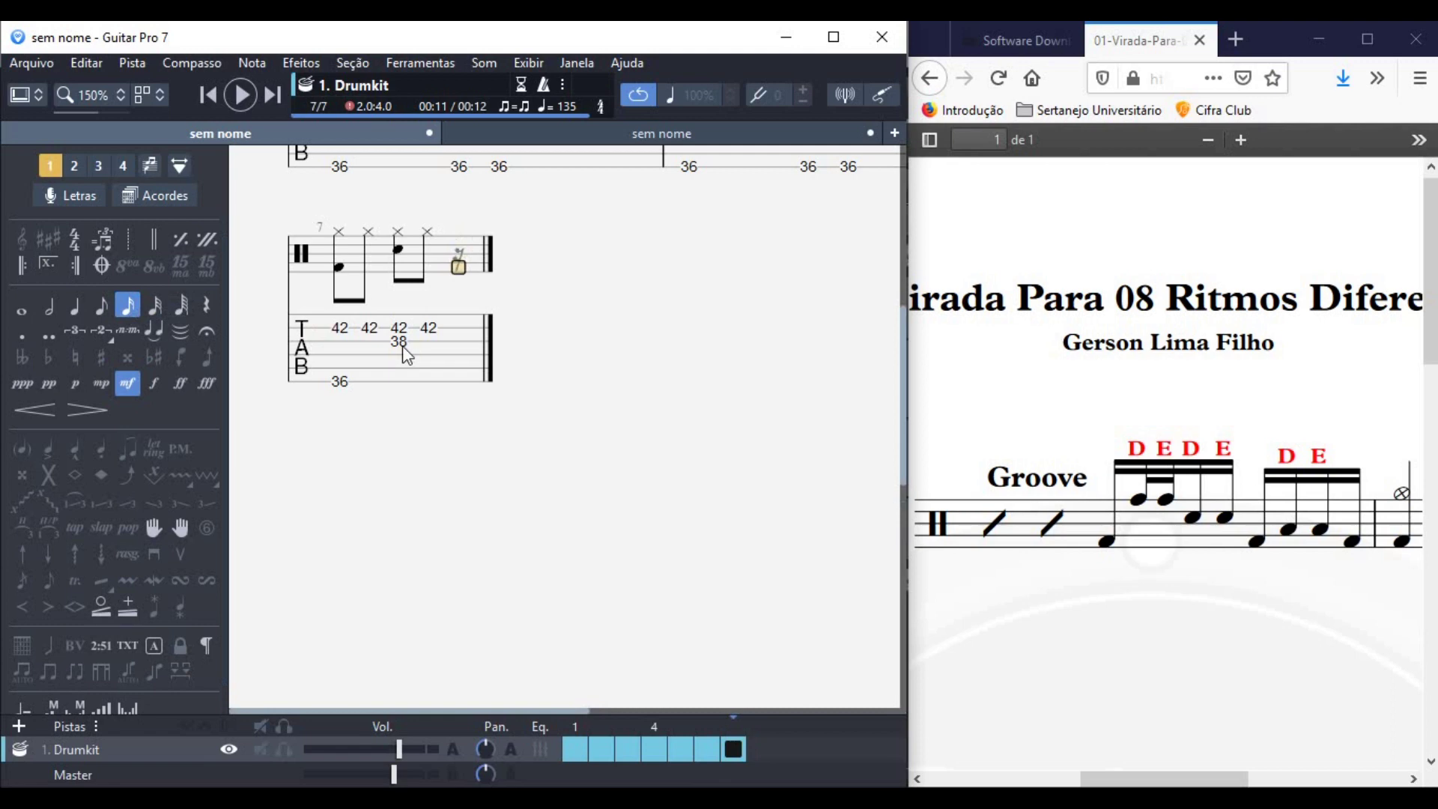
pyautogui.write('36')
pyautogui.press('Right')
pyautogui.write('36')
pyautogui.press('Right')
pyautogui.write('36')
pyautogui.press('Right')
pyautogui.write('36')
pyautogui.press('Right')
pyautogui.write('36')
pyautogui.press('Right')
pyautogui.write('36')
pyautogui.press('Right')
pyautogui.write('36')
pyautogui.press('Right')
pyautogui.write('36')
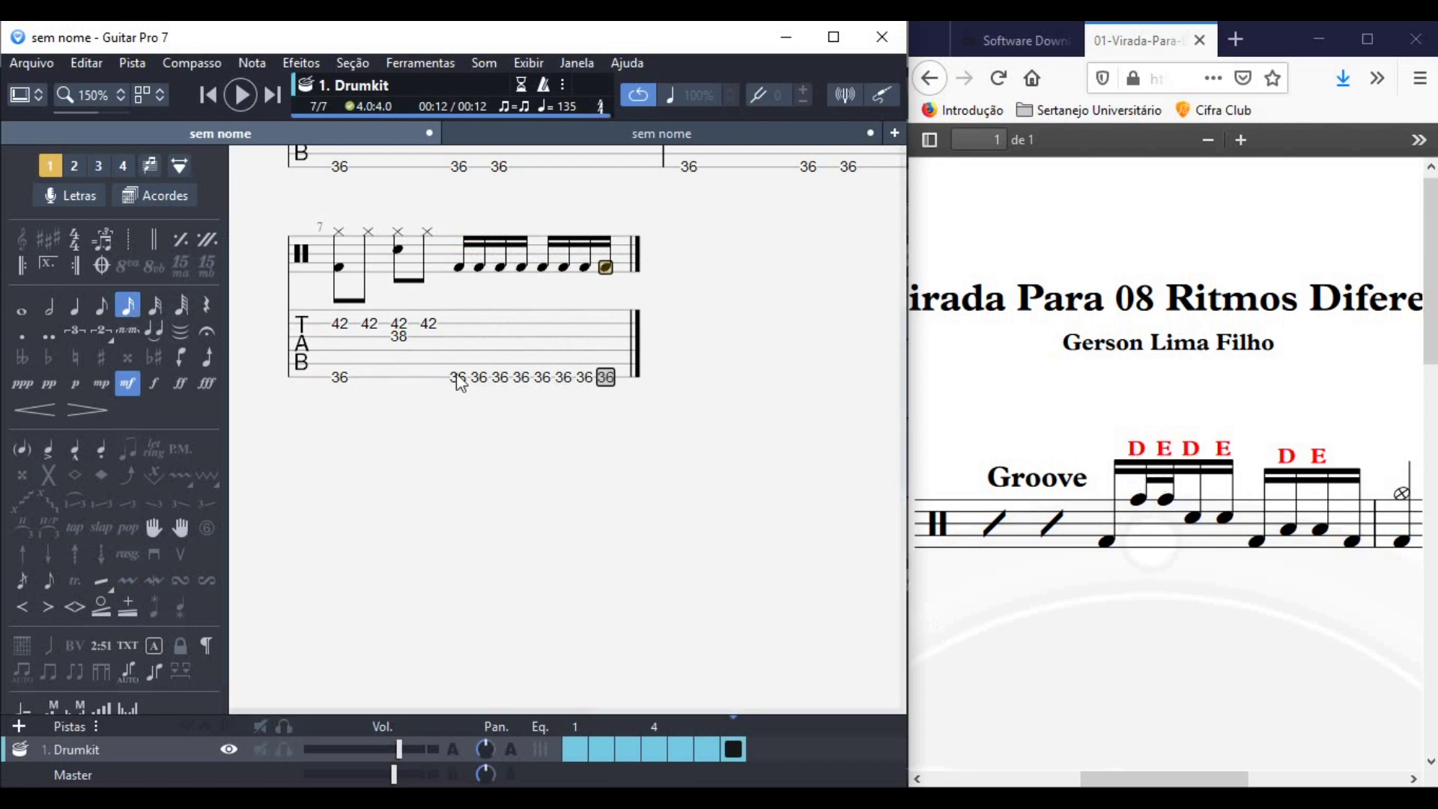
# Shorten the second and third kick hits of beat 3 in bar 7 to thirty-second notes.
pyautogui.click(484, 267)
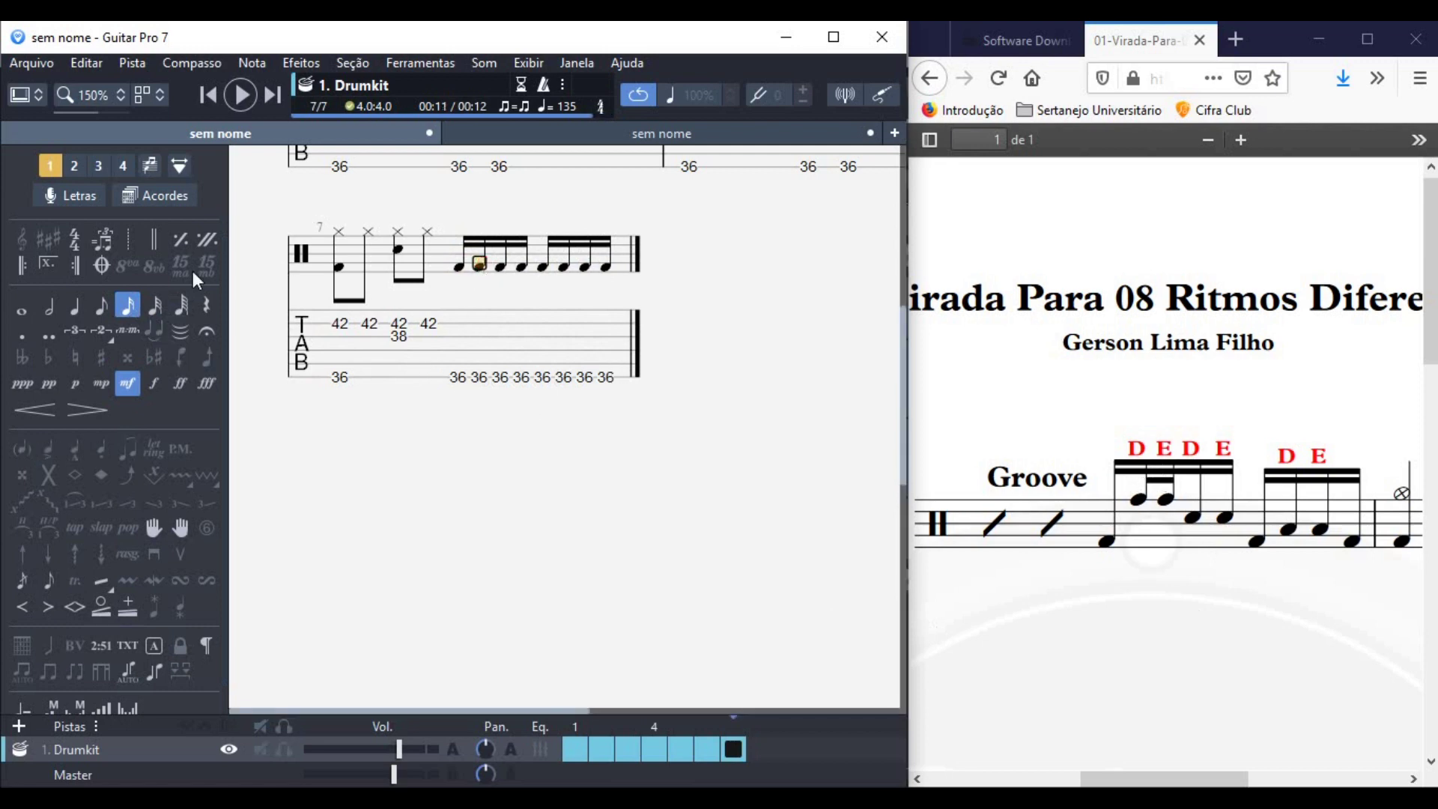
pyautogui.click(156, 307)
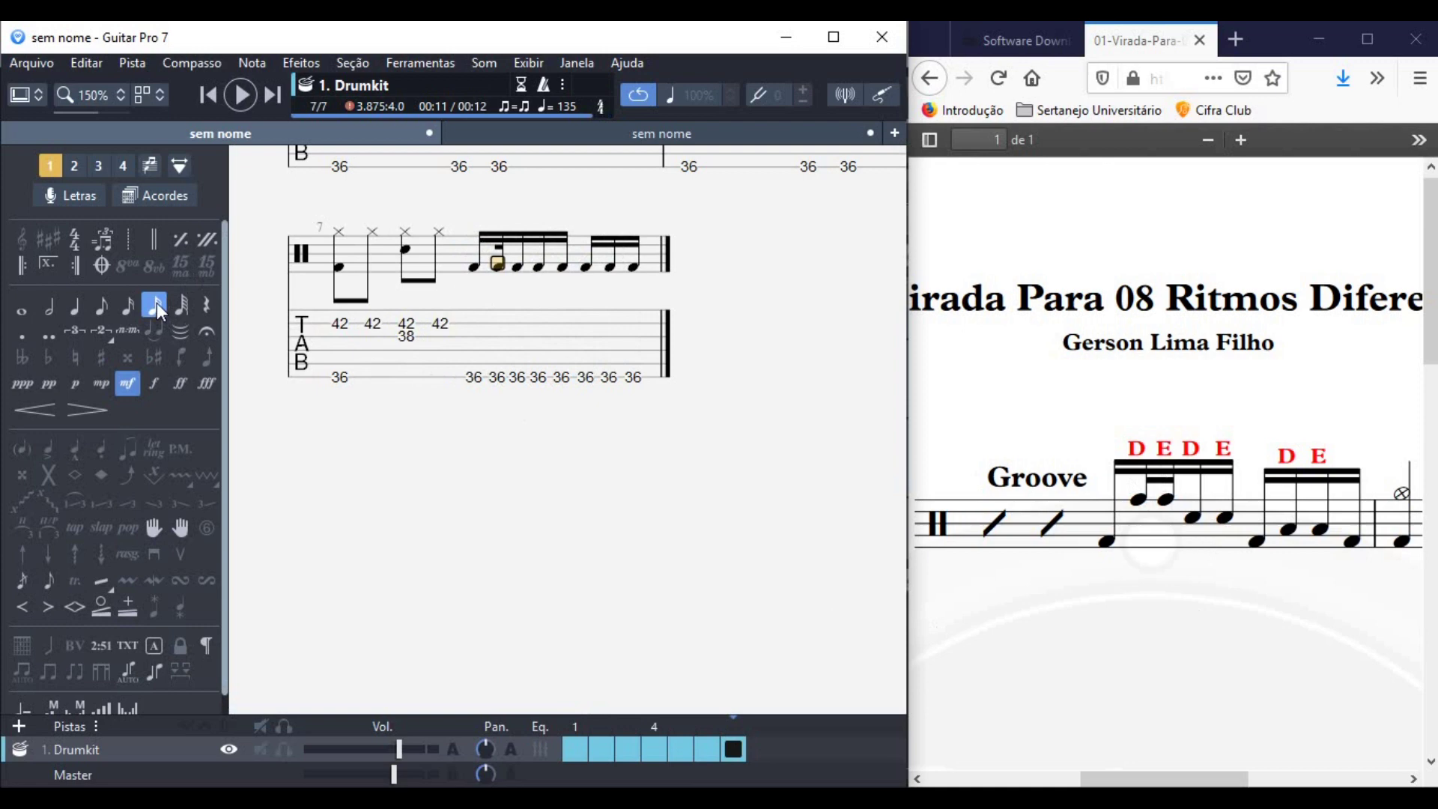
pyautogui.press('Right')
pyautogui.click(156, 304)
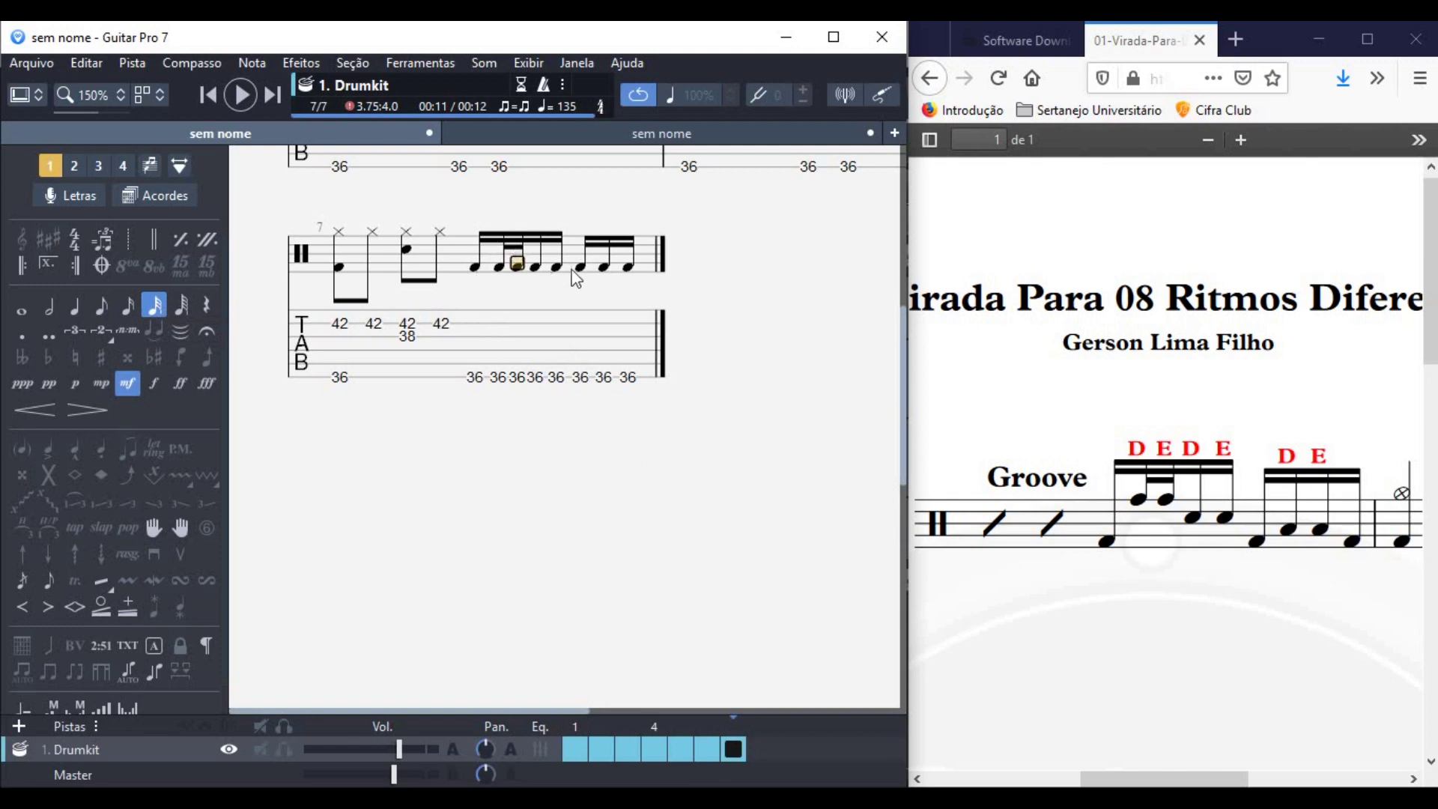
# Add a sixteenth-note hit with drum number 43 at the end of bar 7.
pyautogui.click(629, 265)
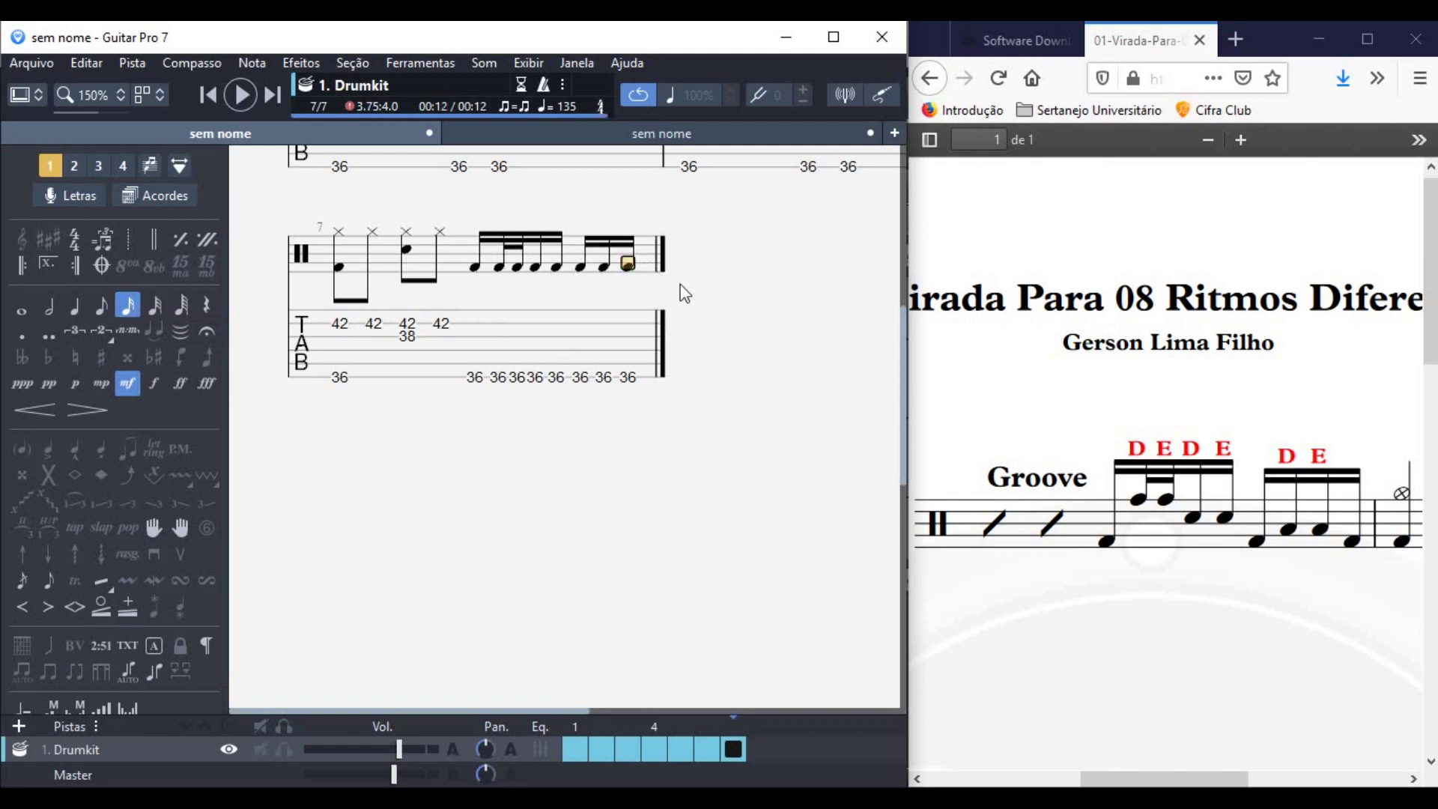
pyautogui.press('Right')
pyautogui.write('43')
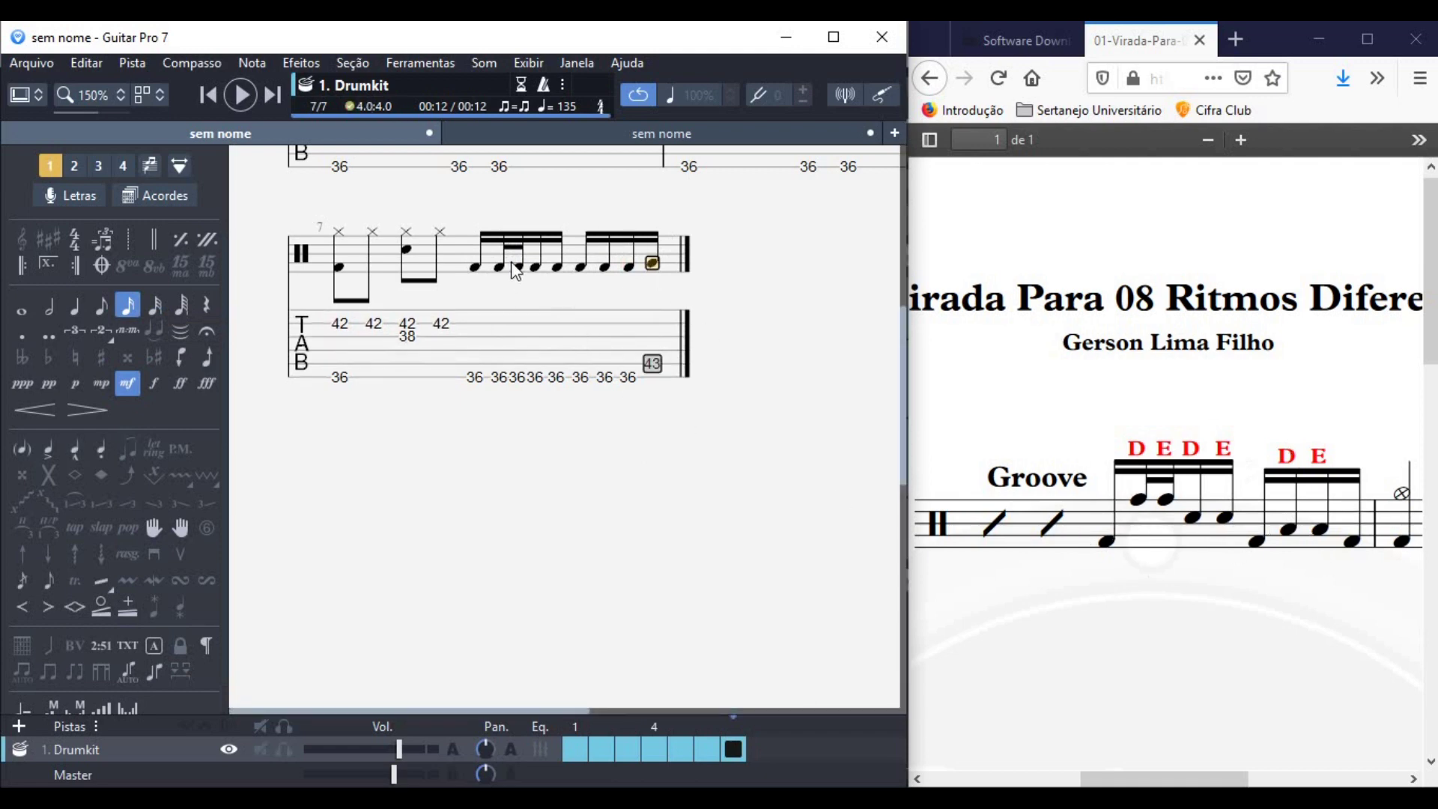
# Replace the kicks on the two thirty-second notes in bar 7 with drum number 50.
pyautogui.click(499, 241)
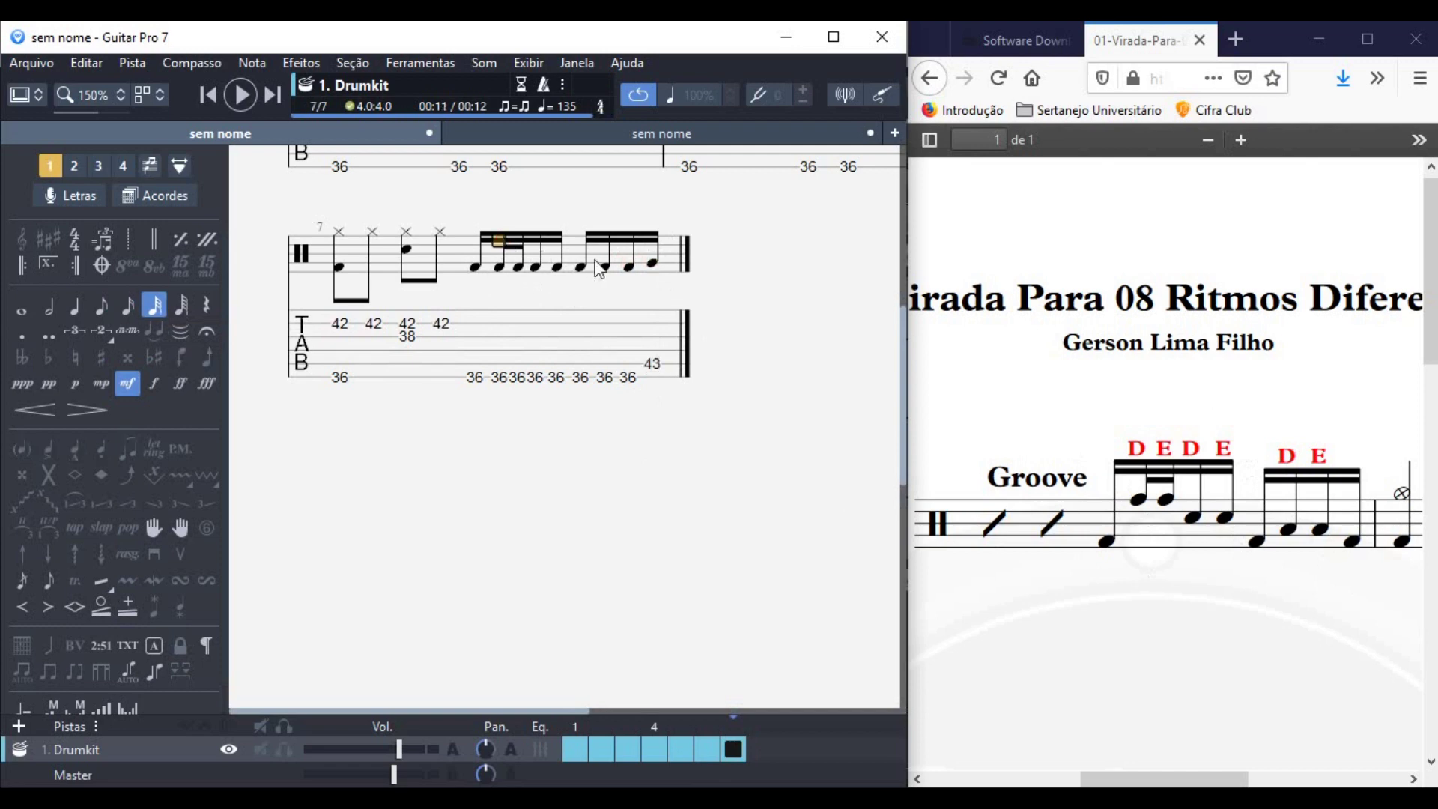
pyautogui.press('g')
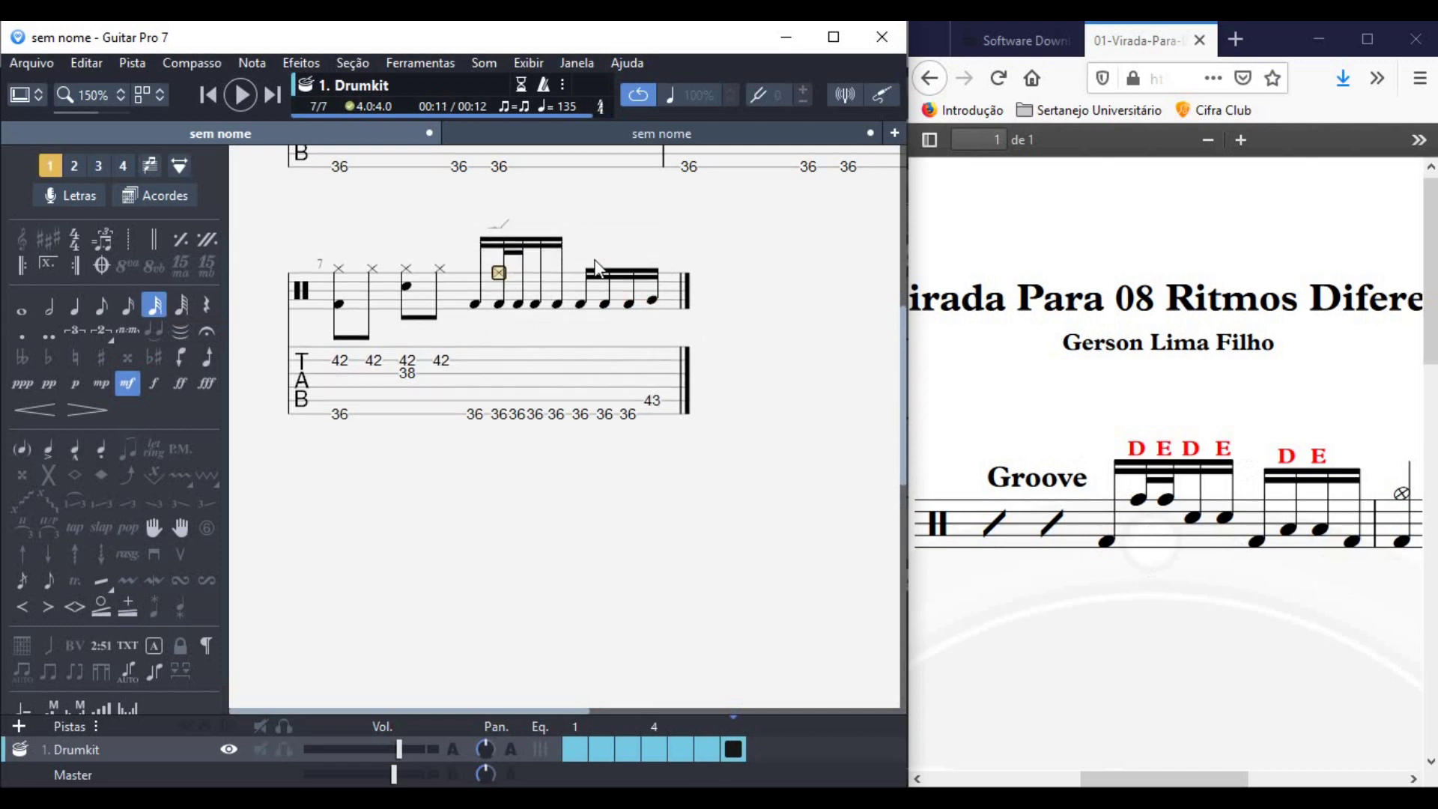
pyautogui.hotkey('ctrl', 'z')
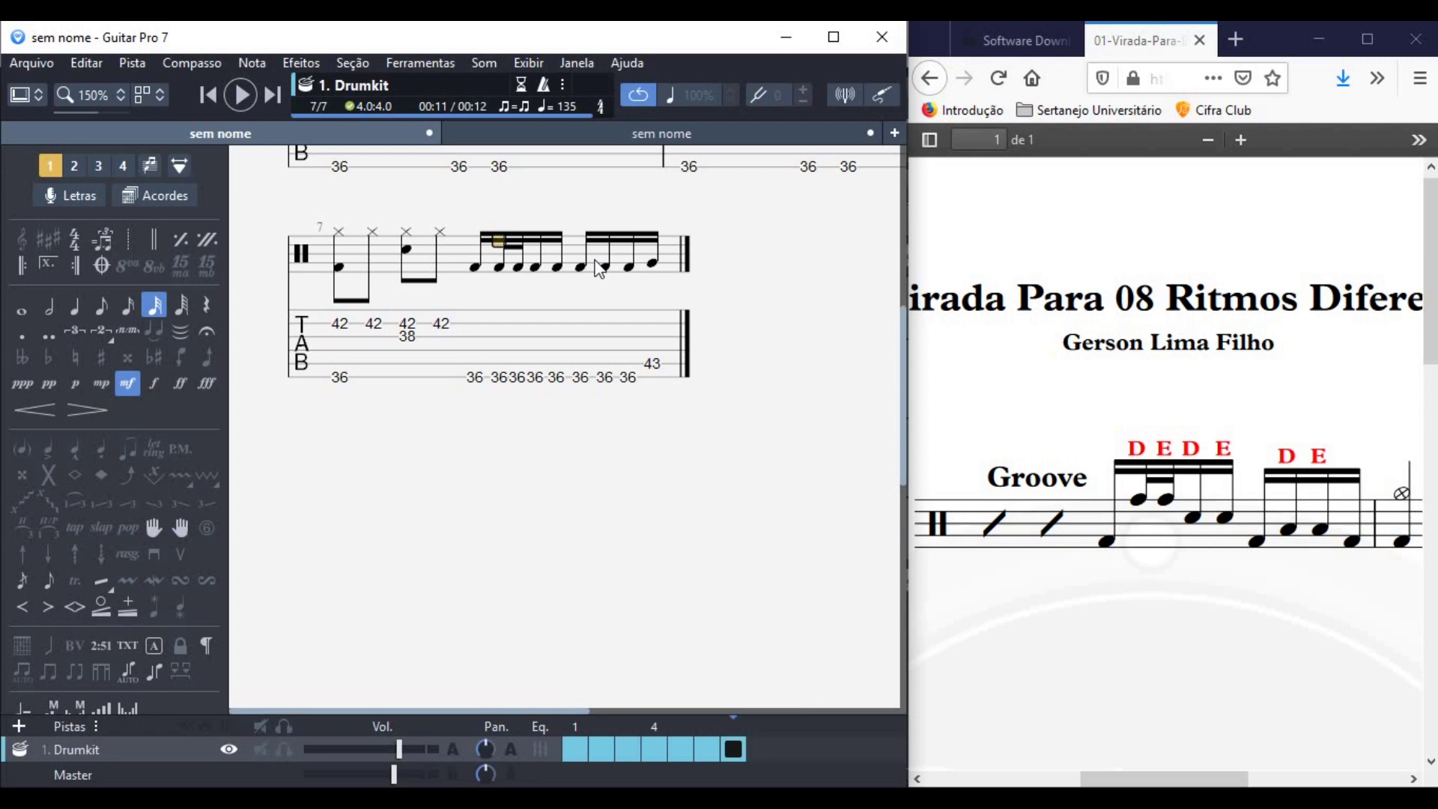
pyautogui.write('50')
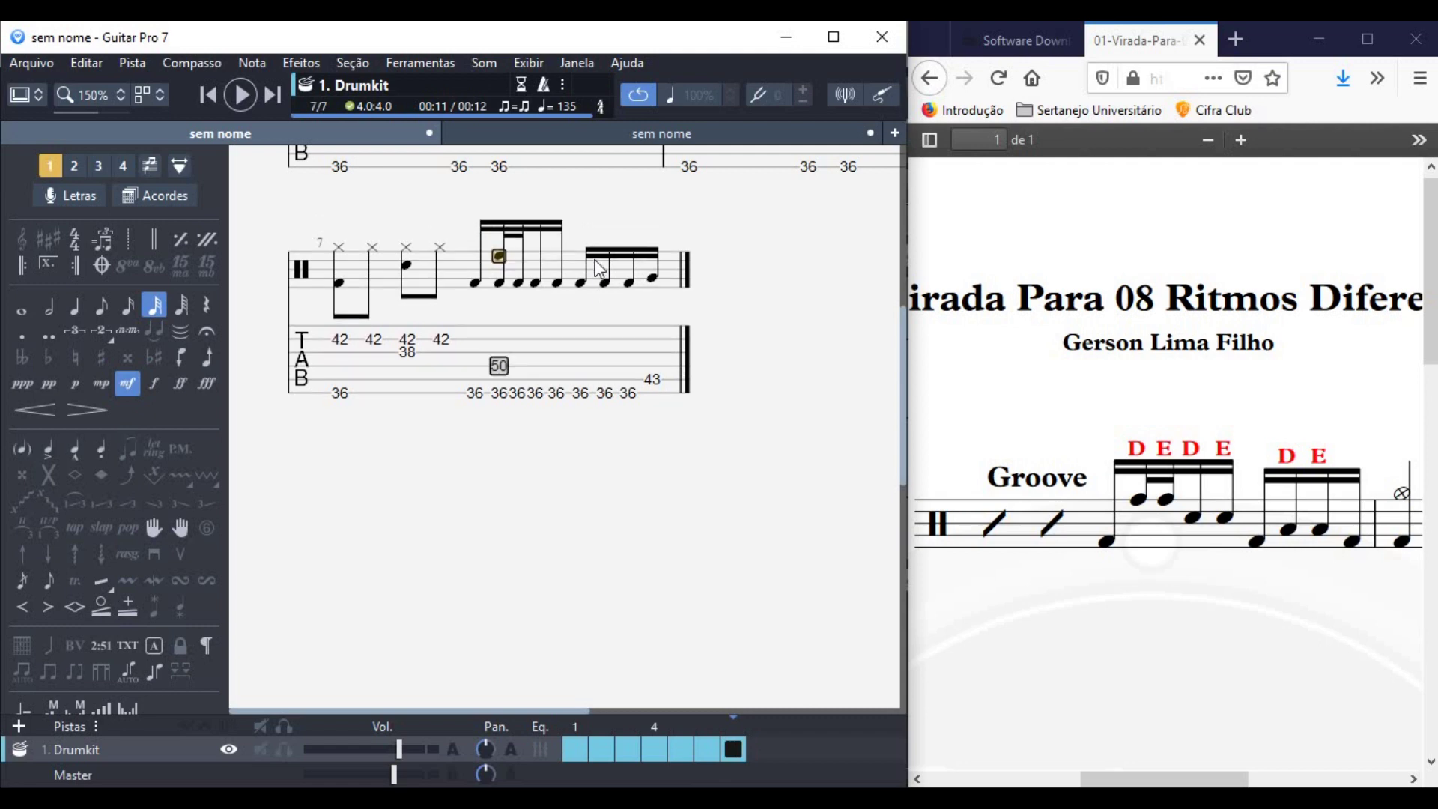
pyautogui.press('Right')
pyautogui.write('50')
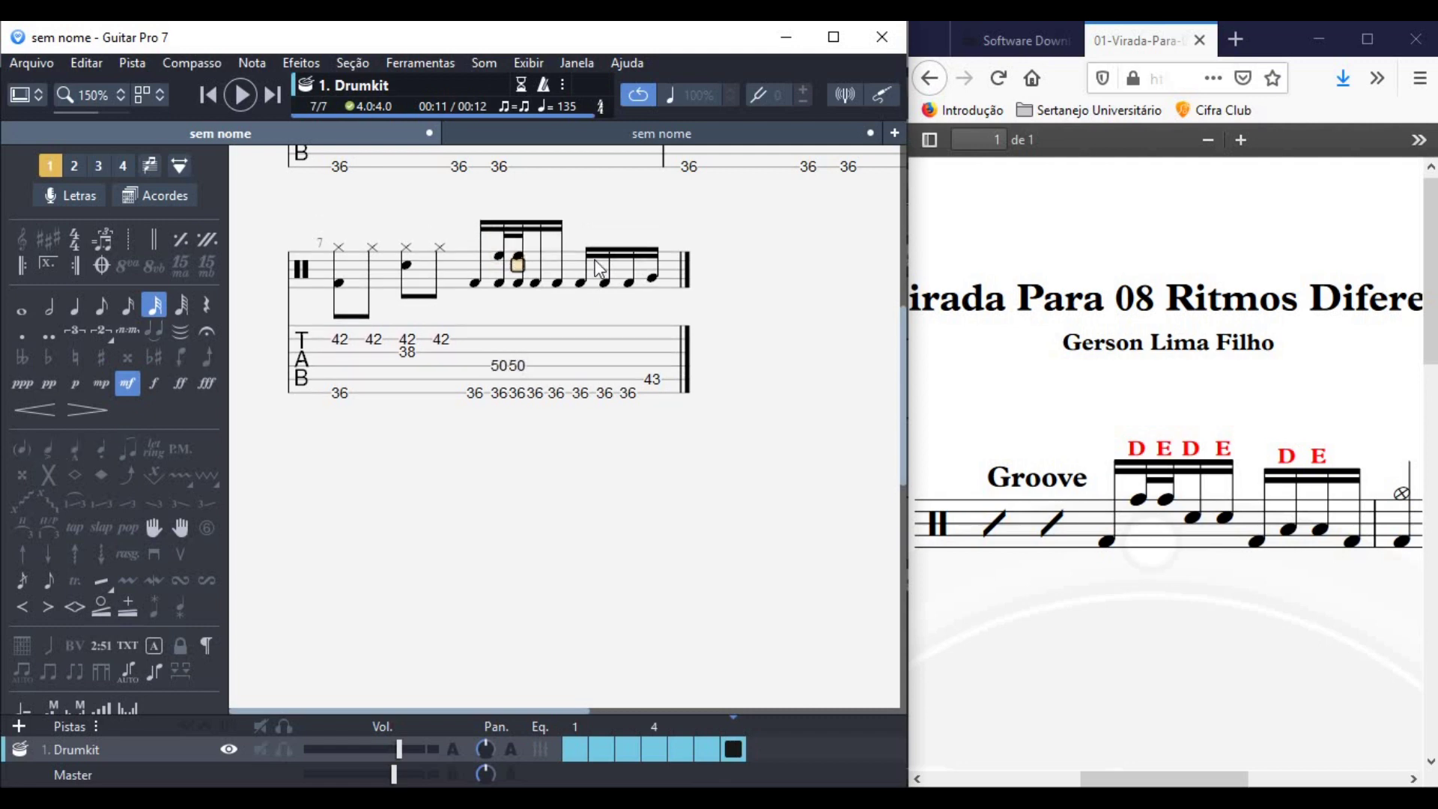
pyautogui.press('Down')
pyautogui.press('Delete')
pyautogui.press('Left')
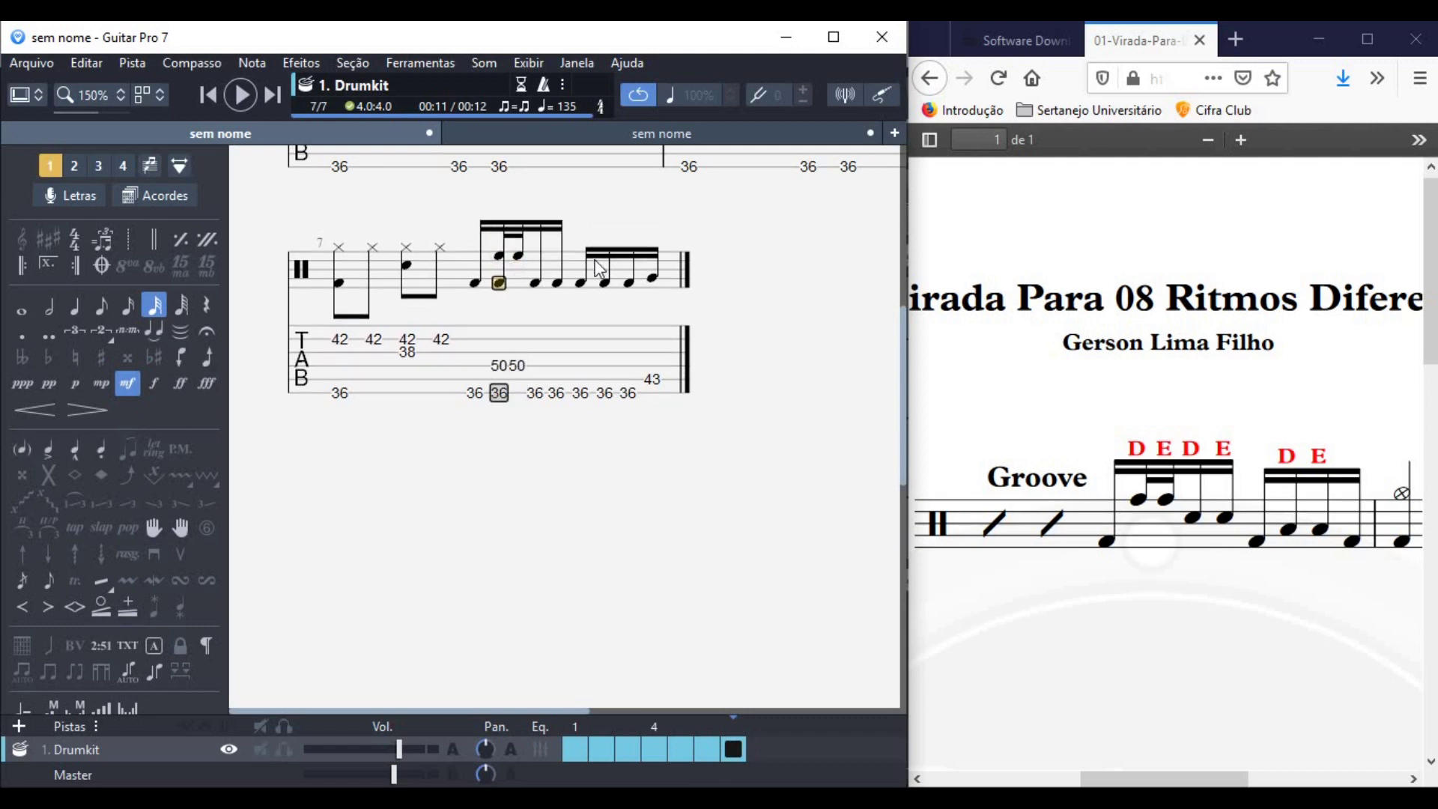
pyautogui.press('Delete')
# Replace the kicks on the last two sixteenth notes of beat 3 with snare hits, drum number 38.
pyautogui.press('Right')
pyautogui.press('Right')
pyautogui.press('Up')
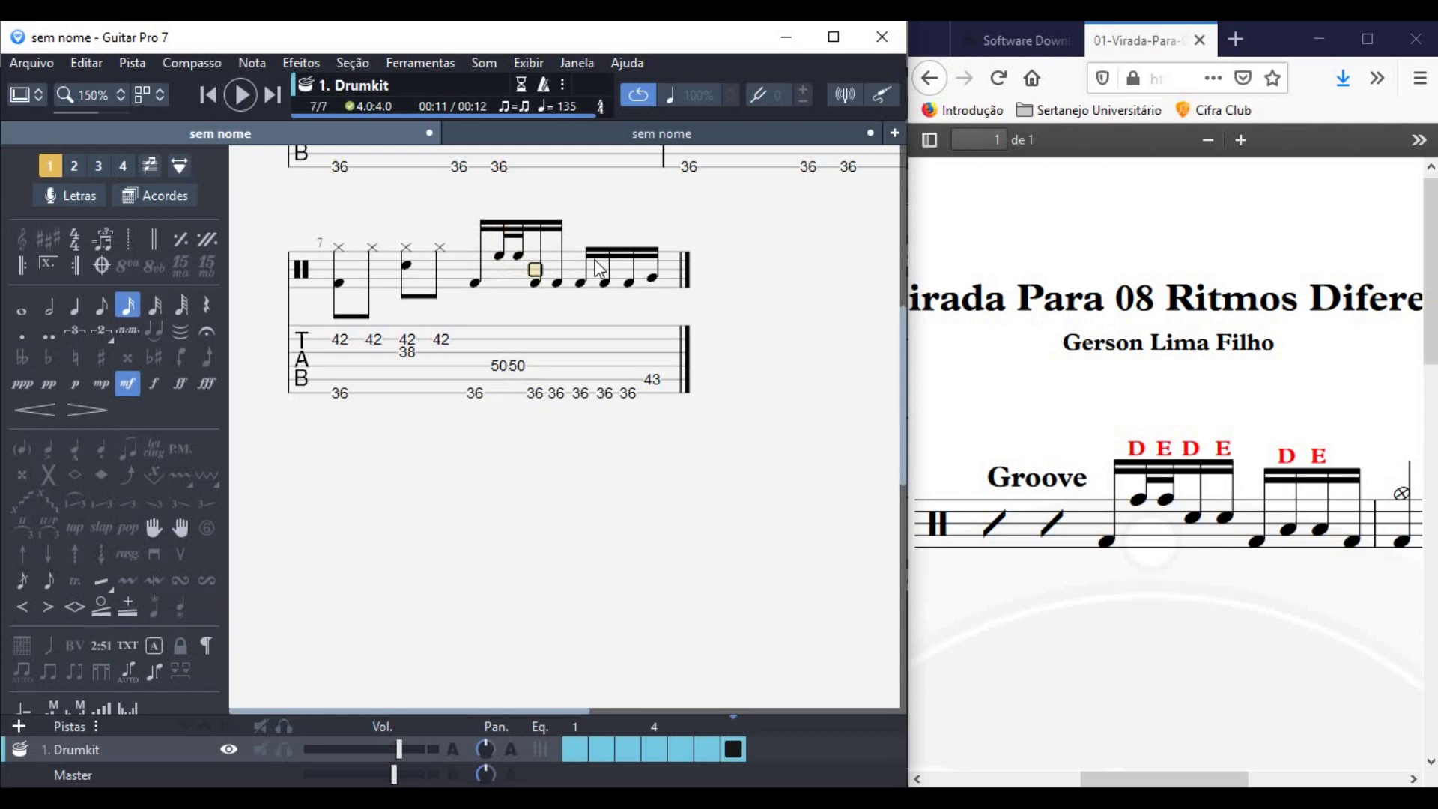
pyautogui.press('Right')
pyautogui.press('Left')
pyautogui.write('38')
pyautogui.press('Right')
pyautogui.write('38')
pyautogui.press('Down')
pyautogui.press('Down')
pyautogui.press('Down')
pyautogui.press('Delete')
pyautogui.press('Left')
pyautogui.press('Delete')
# Replace the kicks on the second and third sixteenth notes of beat 4 with drum number 45.
pyautogui.press('Right')
pyautogui.press('Right')
pyautogui.press('Right')
pyautogui.press('Left')
pyautogui.press('Right')
pyautogui.press('Up')
pyautogui.write('45')
pyautogui.press('Right')
pyautogui.write('45')
pyautogui.press('Down')
pyautogui.press('Delete')
pyautogui.press('Left')
pyautogui.press('Delete')
pyautogui.press('Right')
pyautogui.press('Right')
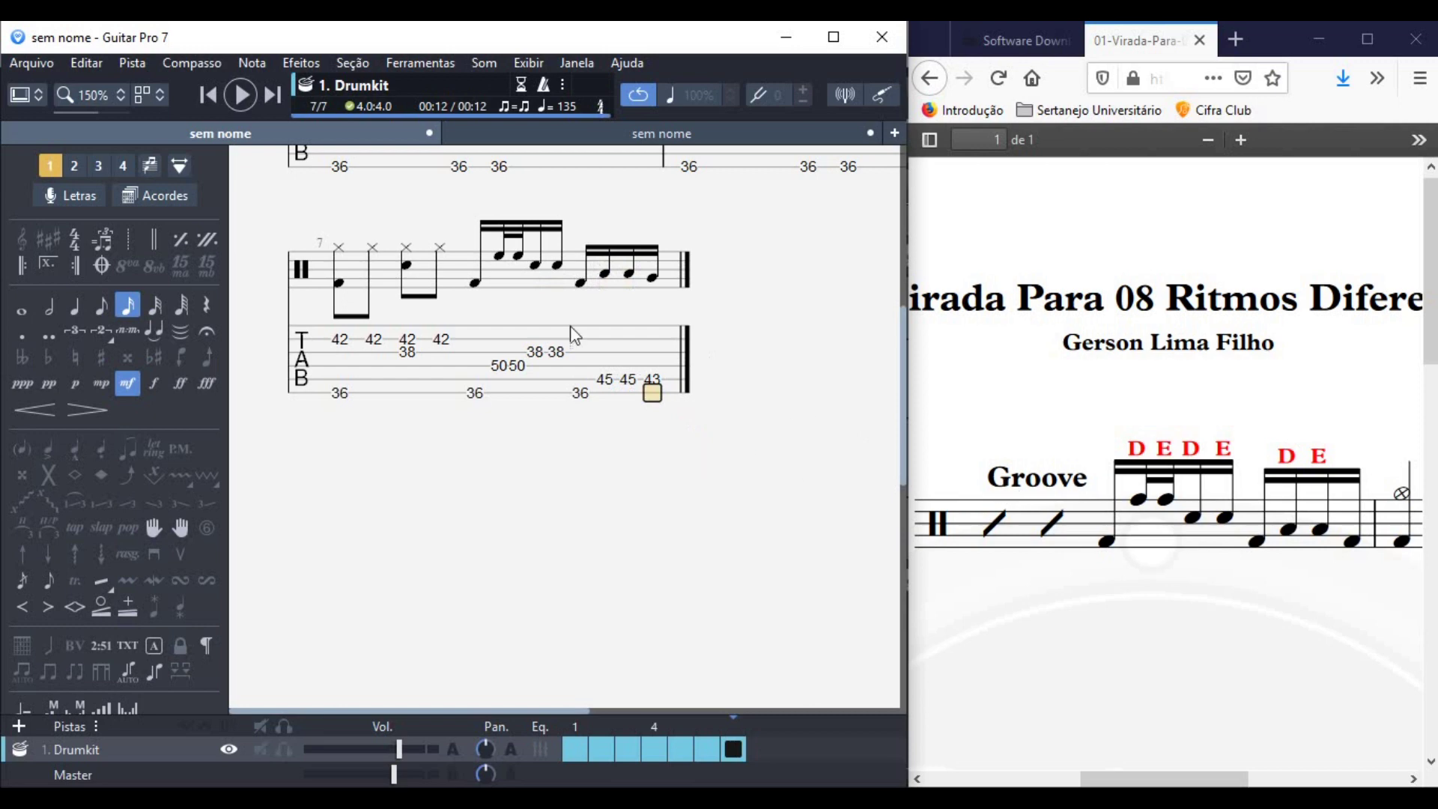
# Select all of bar 7 and play it back to hear the transcribed fill.
pyautogui.moveTo(327, 289); pyautogui.dragTo(668, 292)
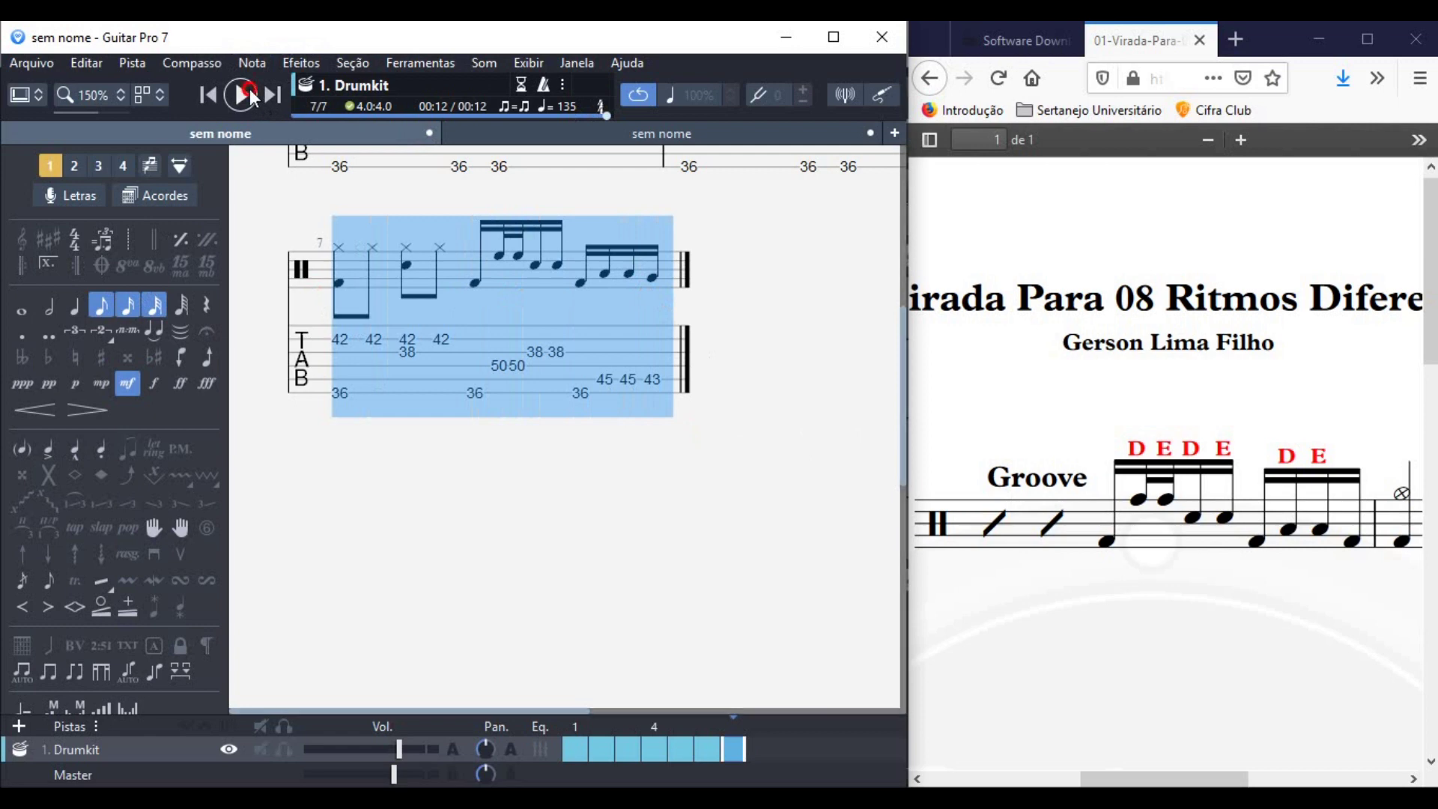
pyautogui.click(251, 93)
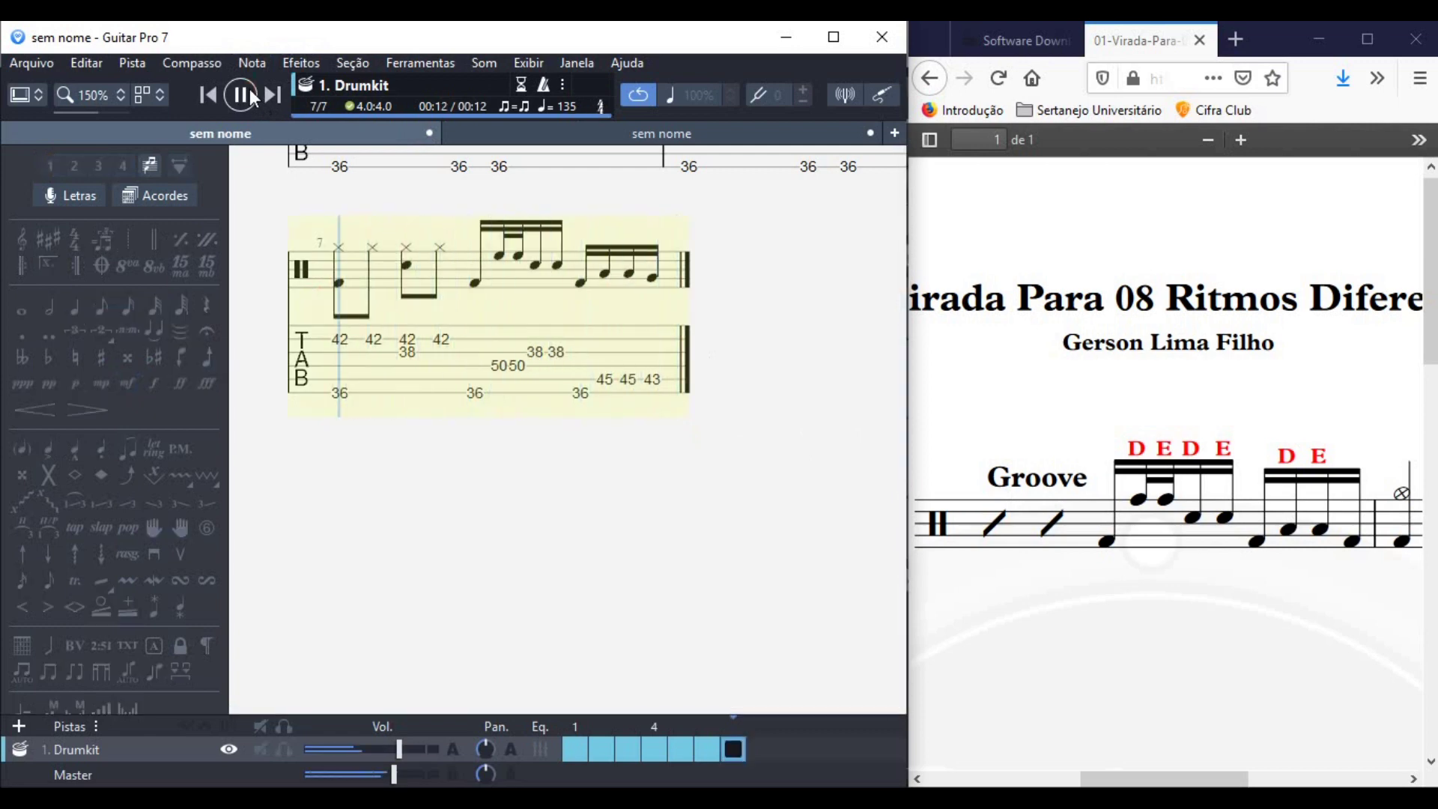
pyautogui.click(252, 90)
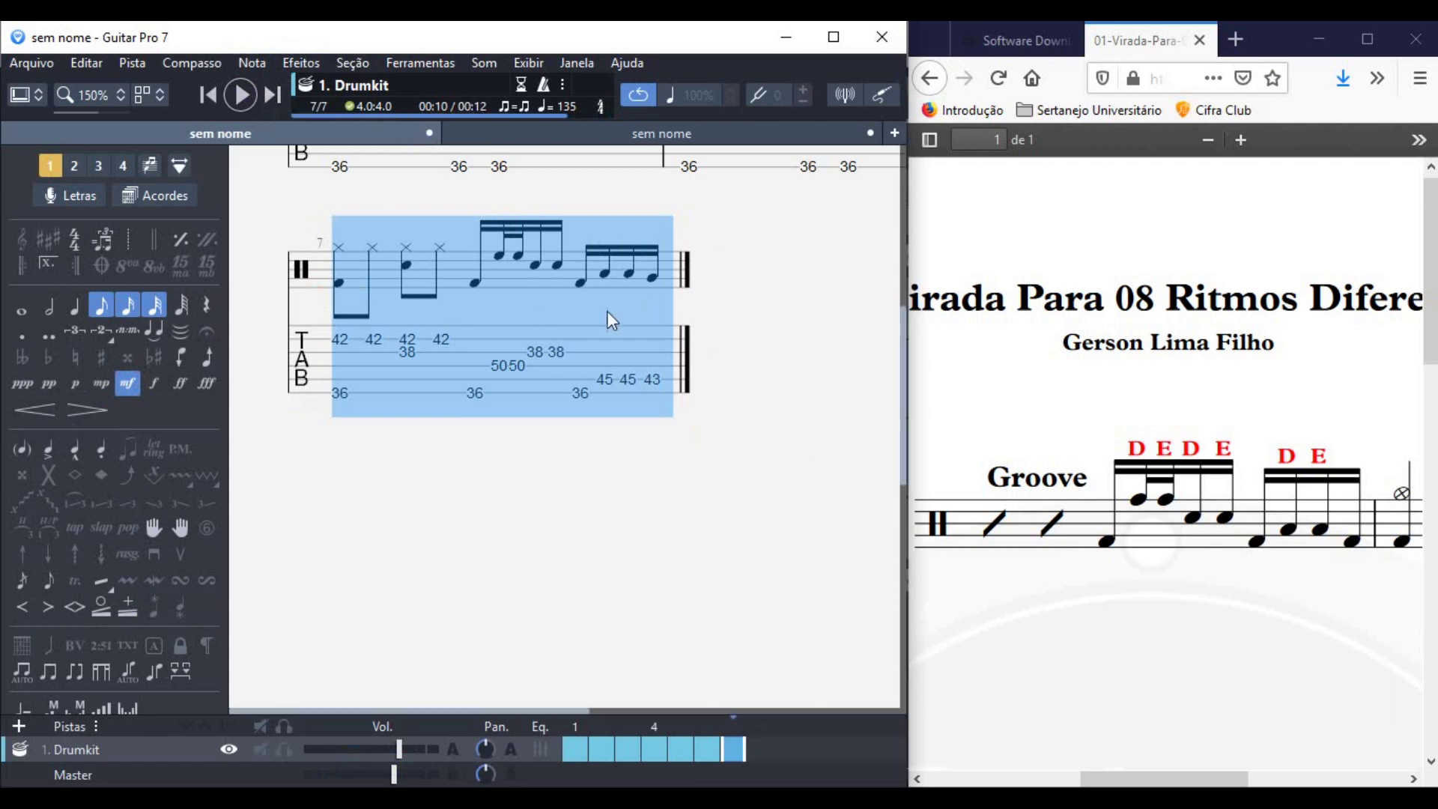
# Replace the old fill in the other open one-bar score with the notes copied from bar 7.
pyautogui.click(659, 135)
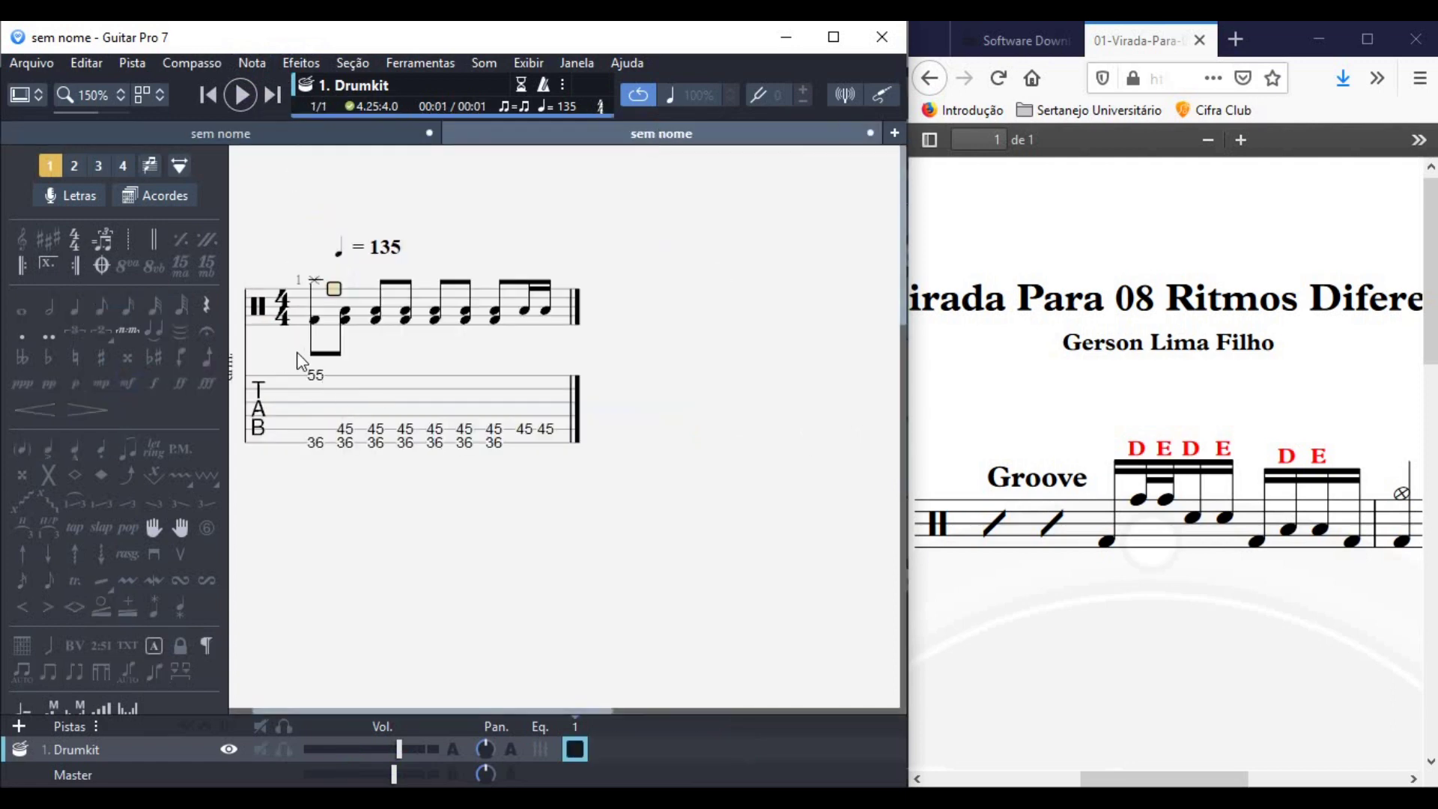
pyautogui.moveTo(298, 344); pyautogui.dragTo(551, 335)
pyautogui.press('Delete')
pyautogui.hotkey('ctrl', 'v')
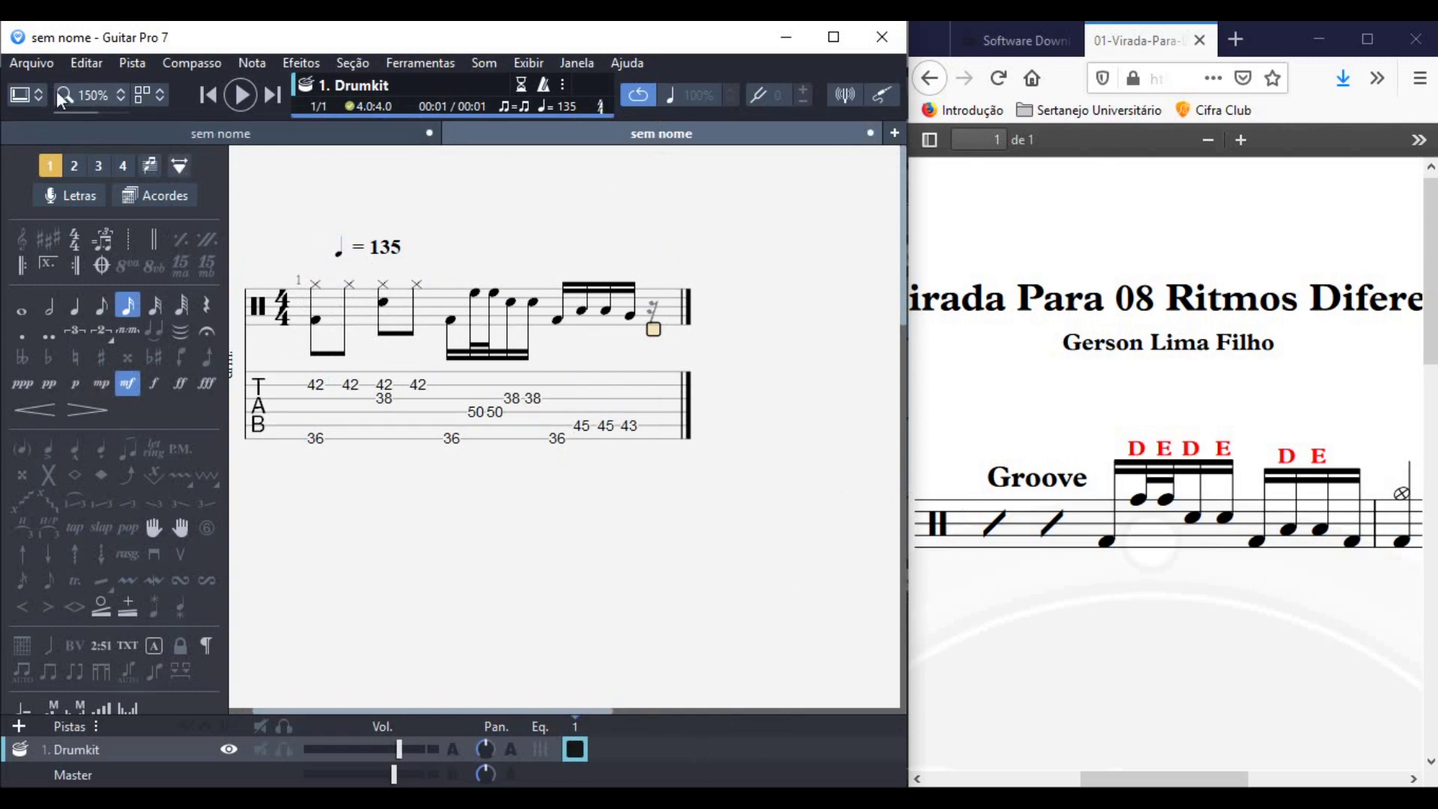
# Export the one-bar score as MIDI, overwriting WHISKY_DF_01.mid in the Estudos folder.
pyautogui.click(24, 64)
pyautogui.moveTo(132, 393)
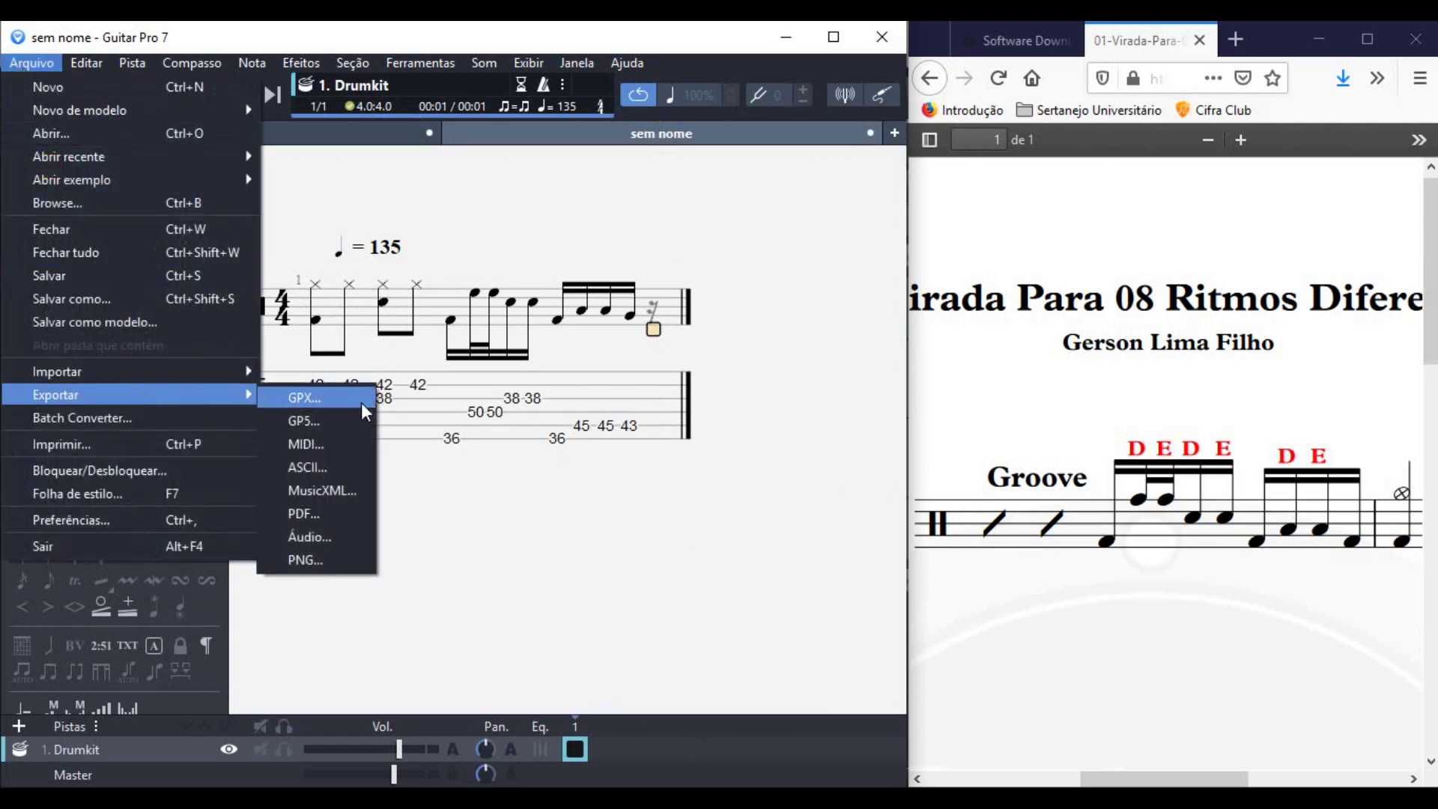
pyautogui.click(330, 448)
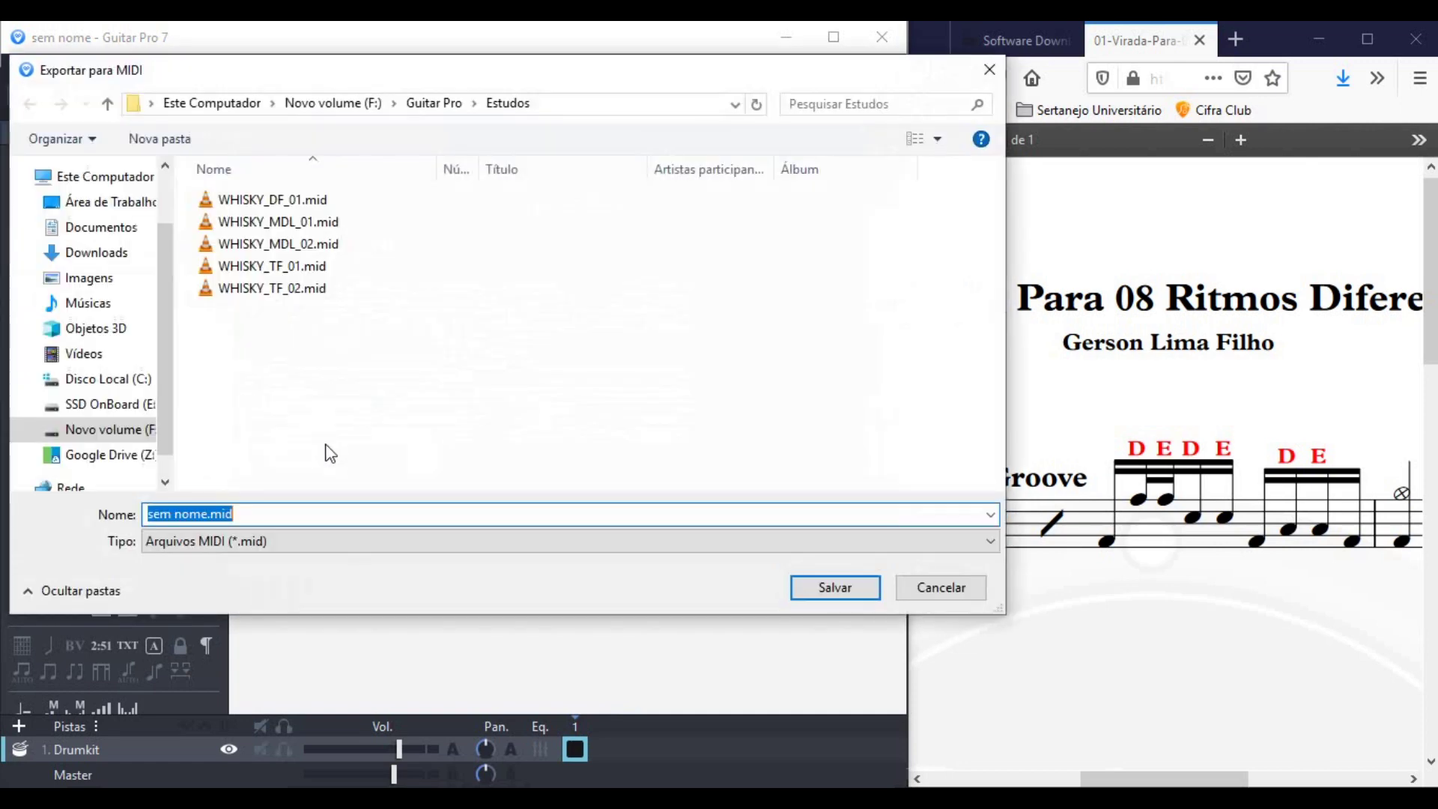
pyautogui.click(285, 199)
pyautogui.click(837, 588)
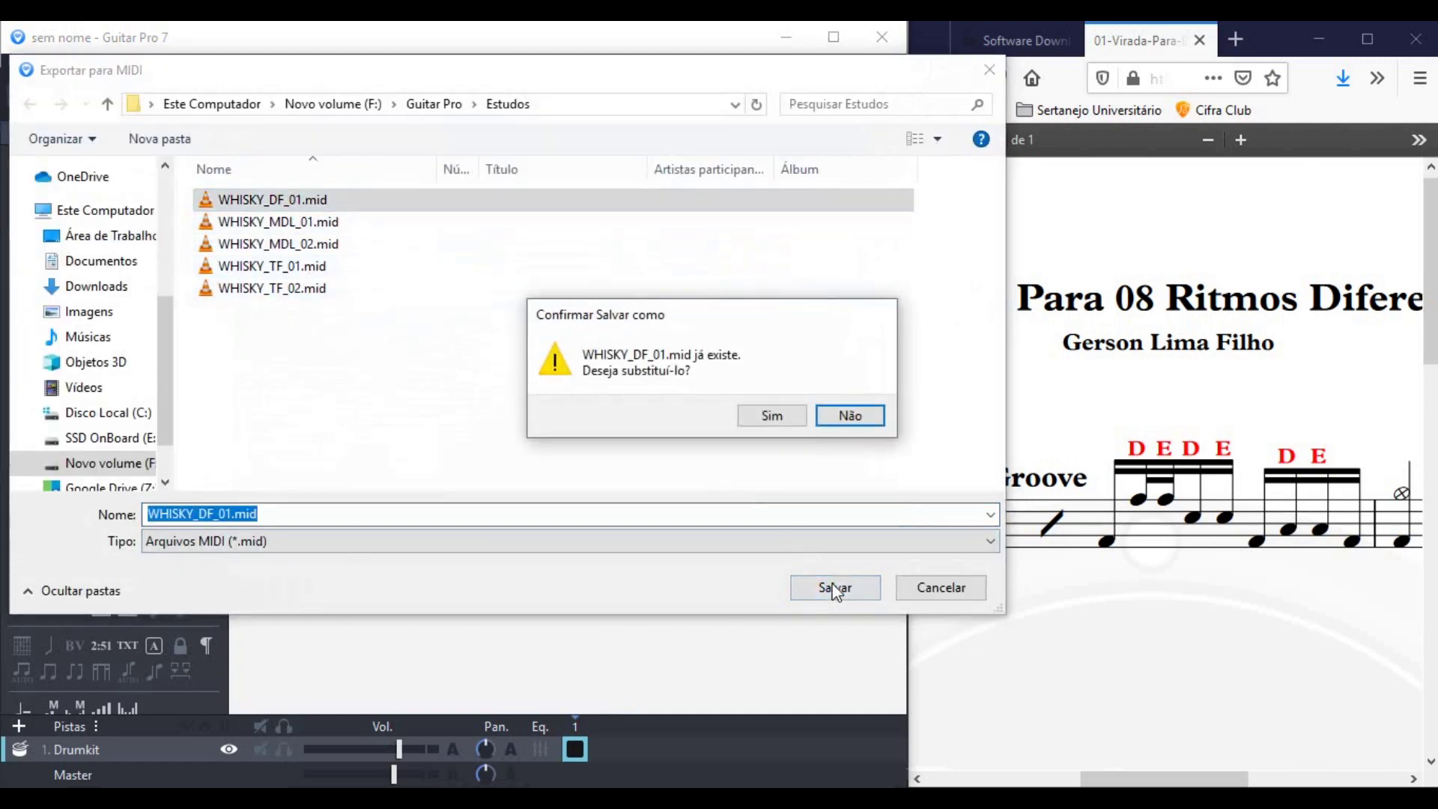
pyautogui.click(790, 415)
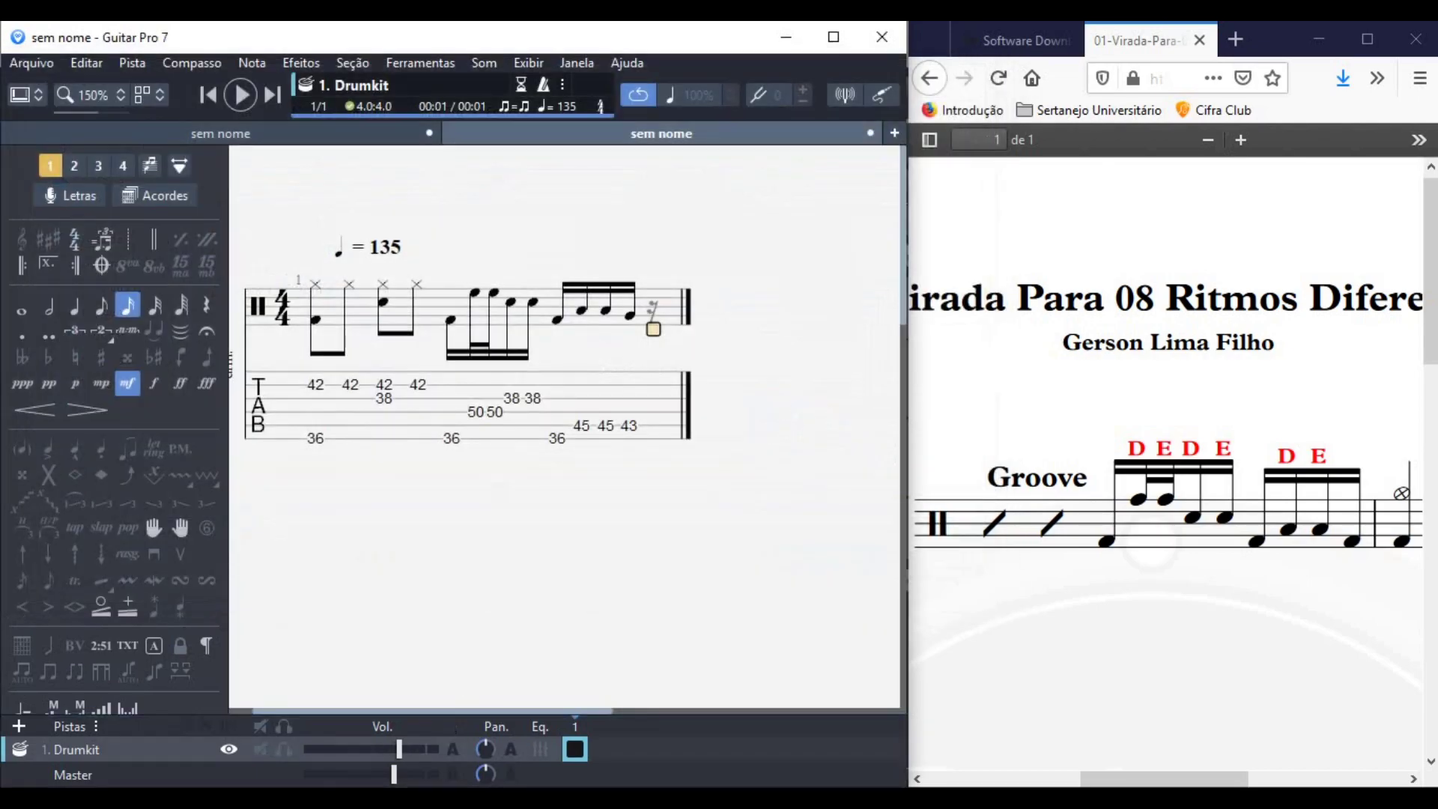
# Switch to BeatBuddy Manager and add WHISKY_DF_01 from its MIDI file as the part 1 drum fill.
pyautogui.hotkey('alt', 'Tab')
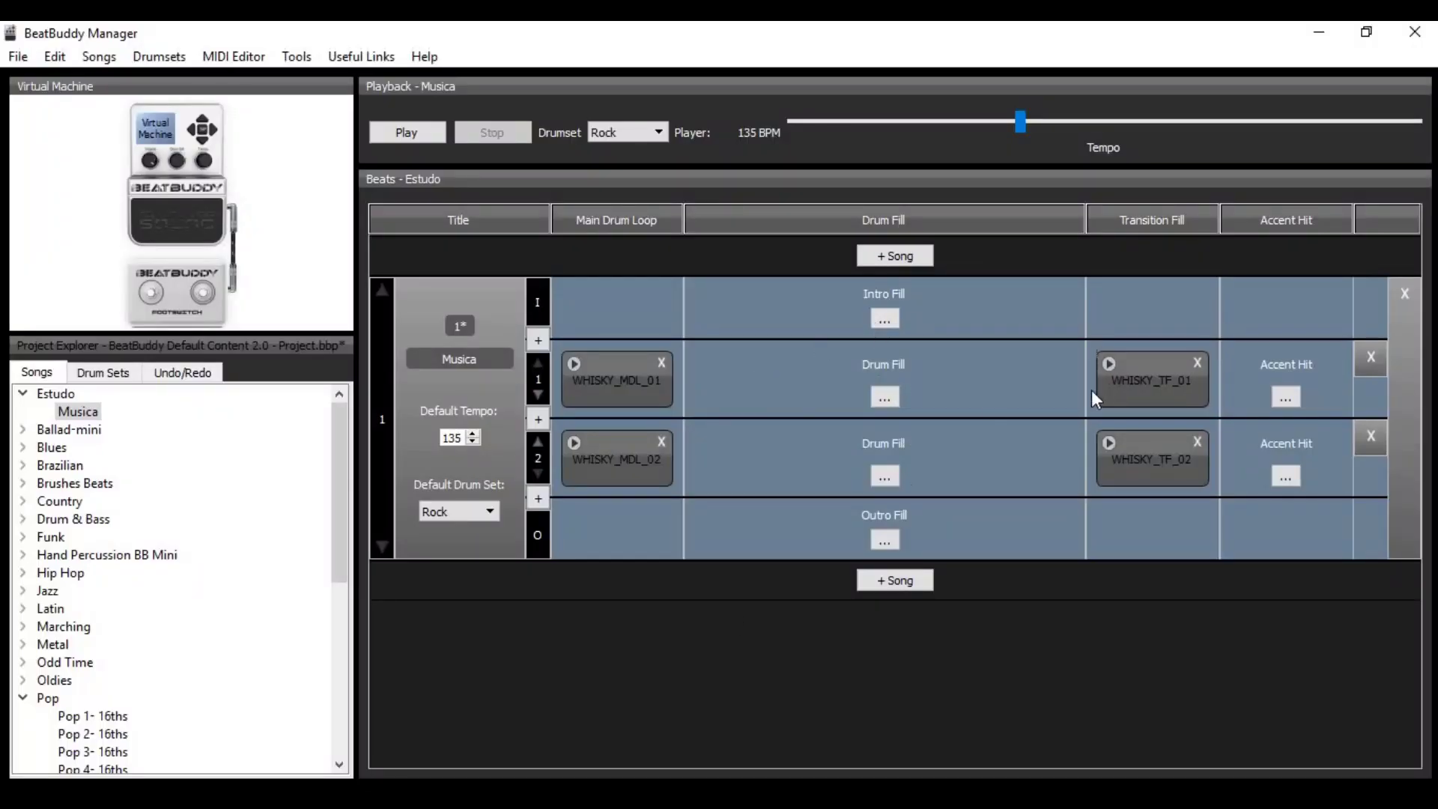
pyautogui.click(877, 397)
pyautogui.click(660, 421)
pyautogui.click(908, 758)
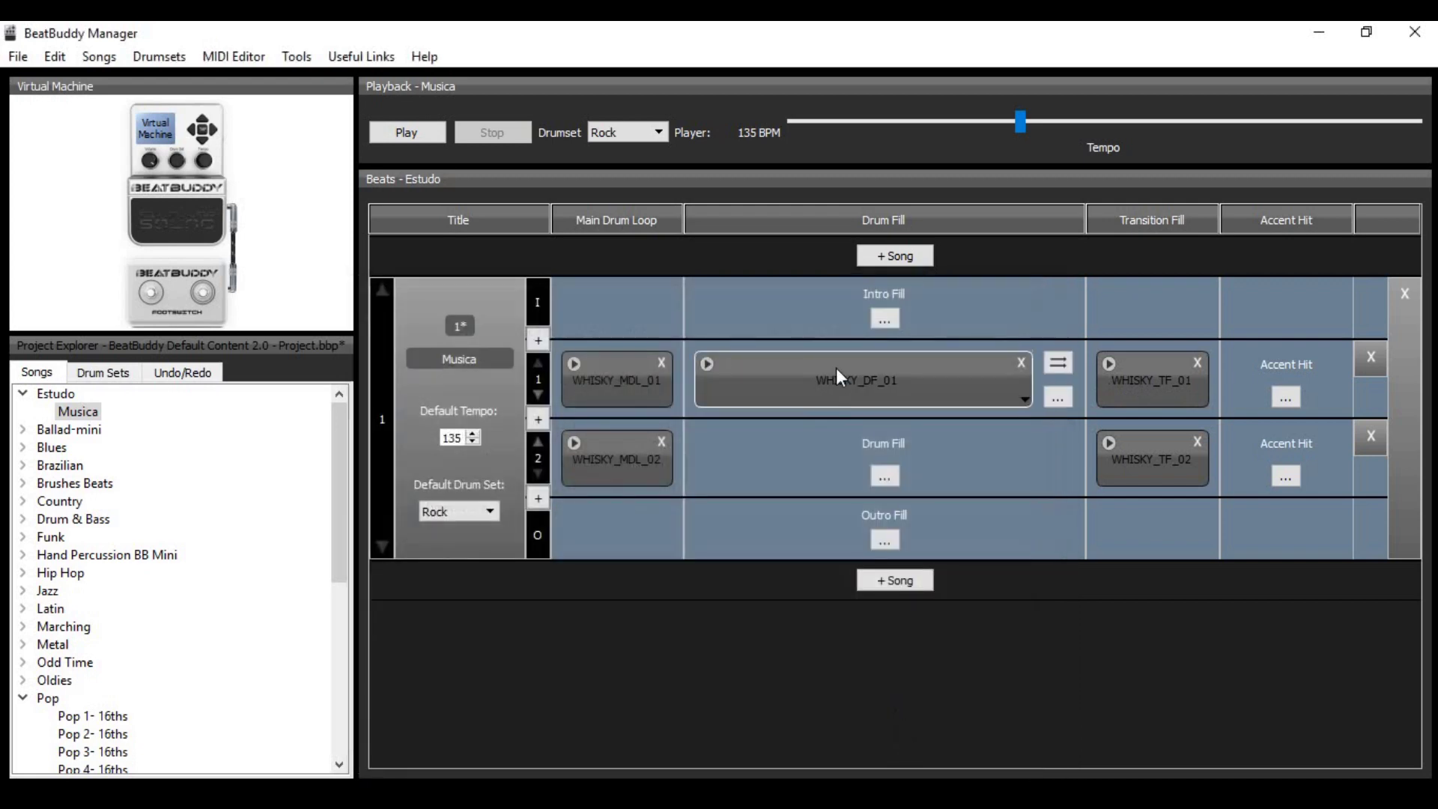
# Examine the notes of the part 1 drum fill in the pattern editor and close it without changes.
pyautogui.rightClick(865, 369)
pyautogui.click(774, 456)
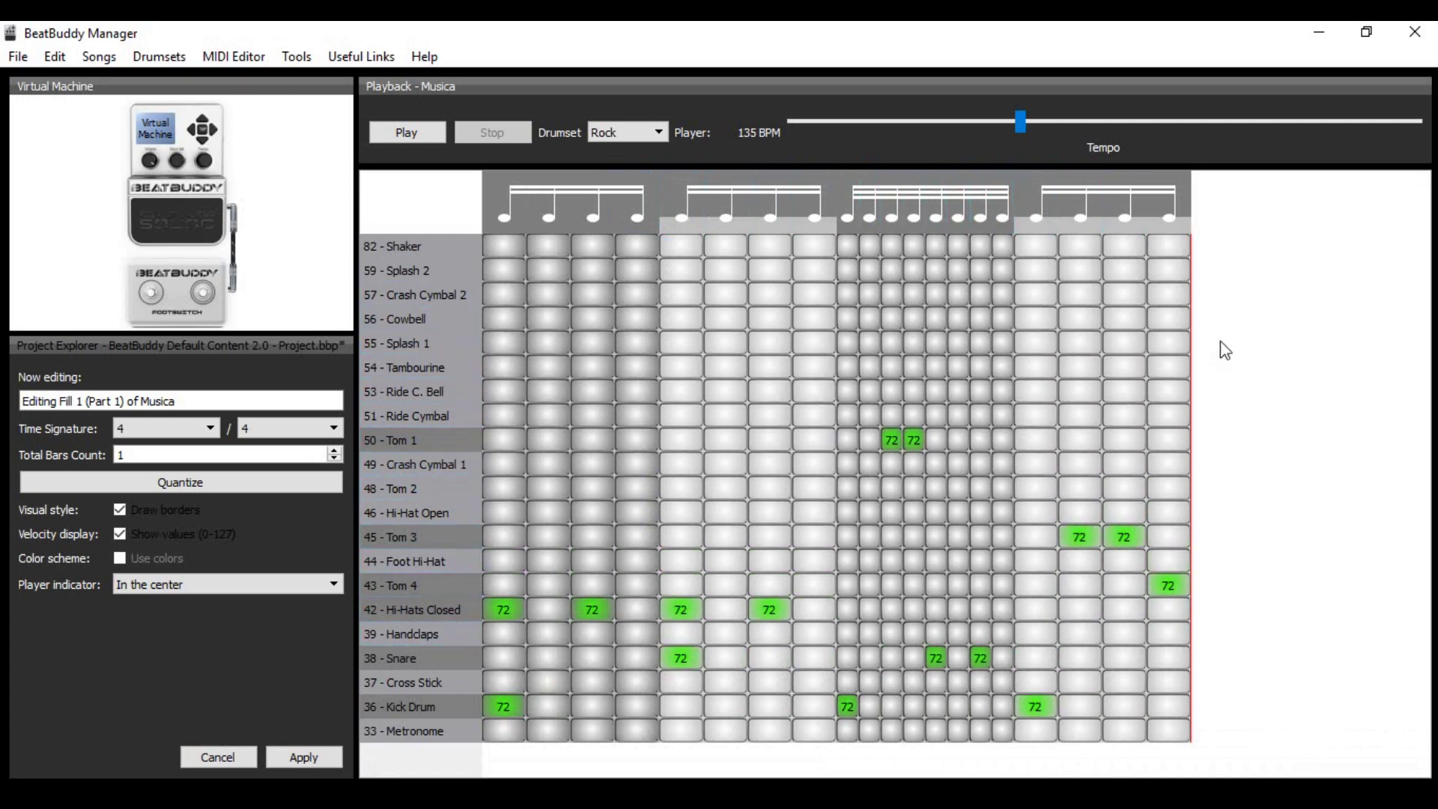
pyautogui.click(211, 755)
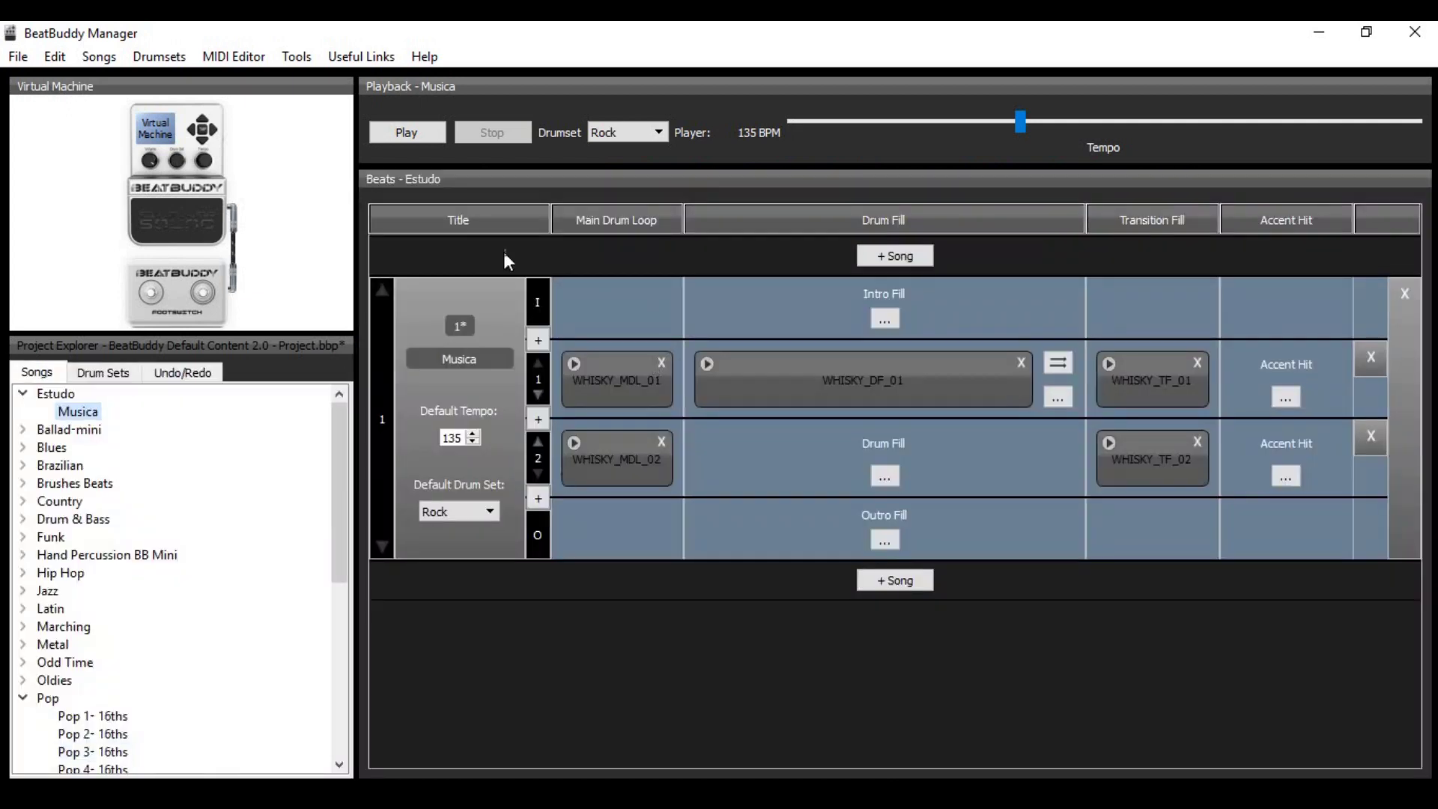
# Save the modified song and play it with the virtual pedal, triggering the part 1 fill before stopping.
pyautogui.click(198, 226)
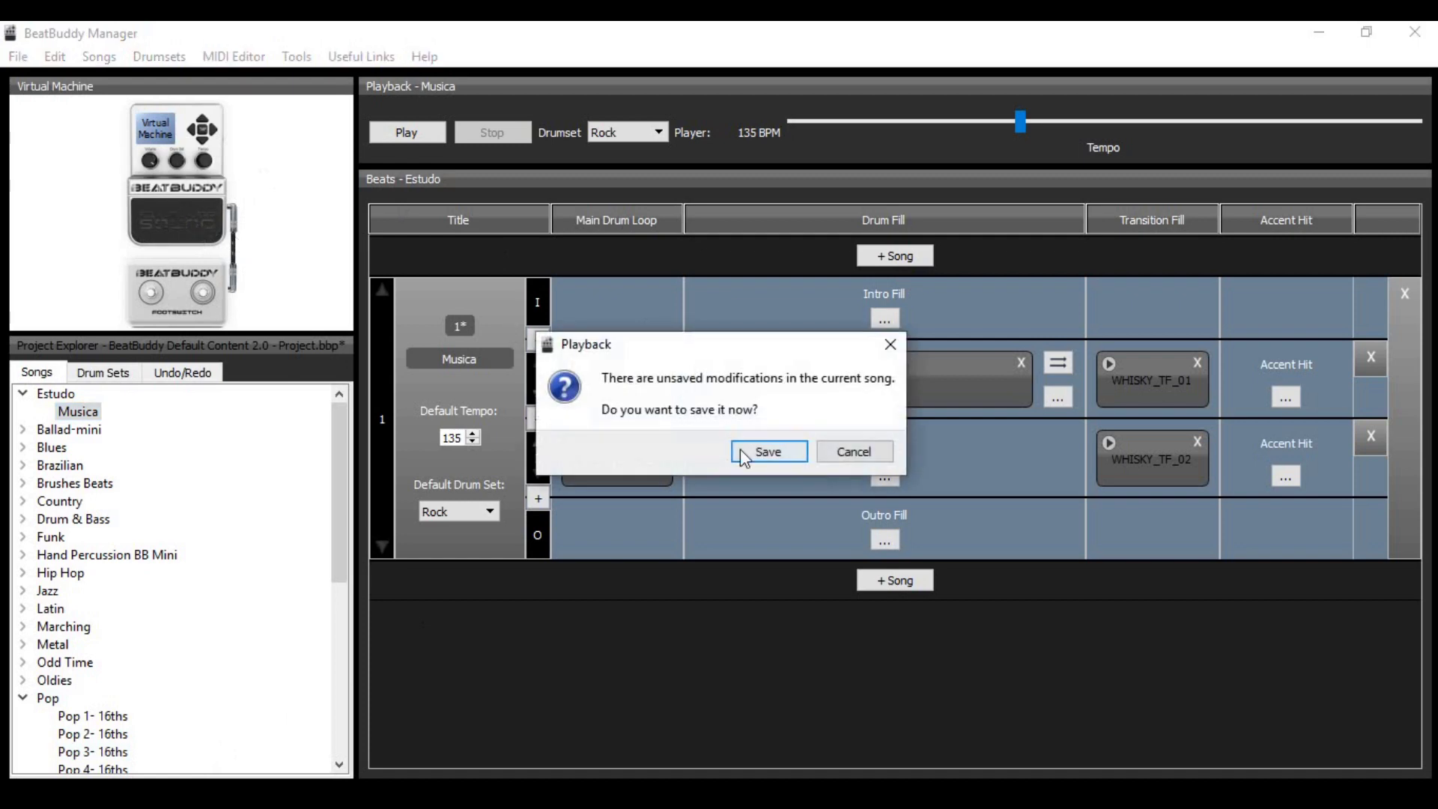
pyautogui.click(740, 448)
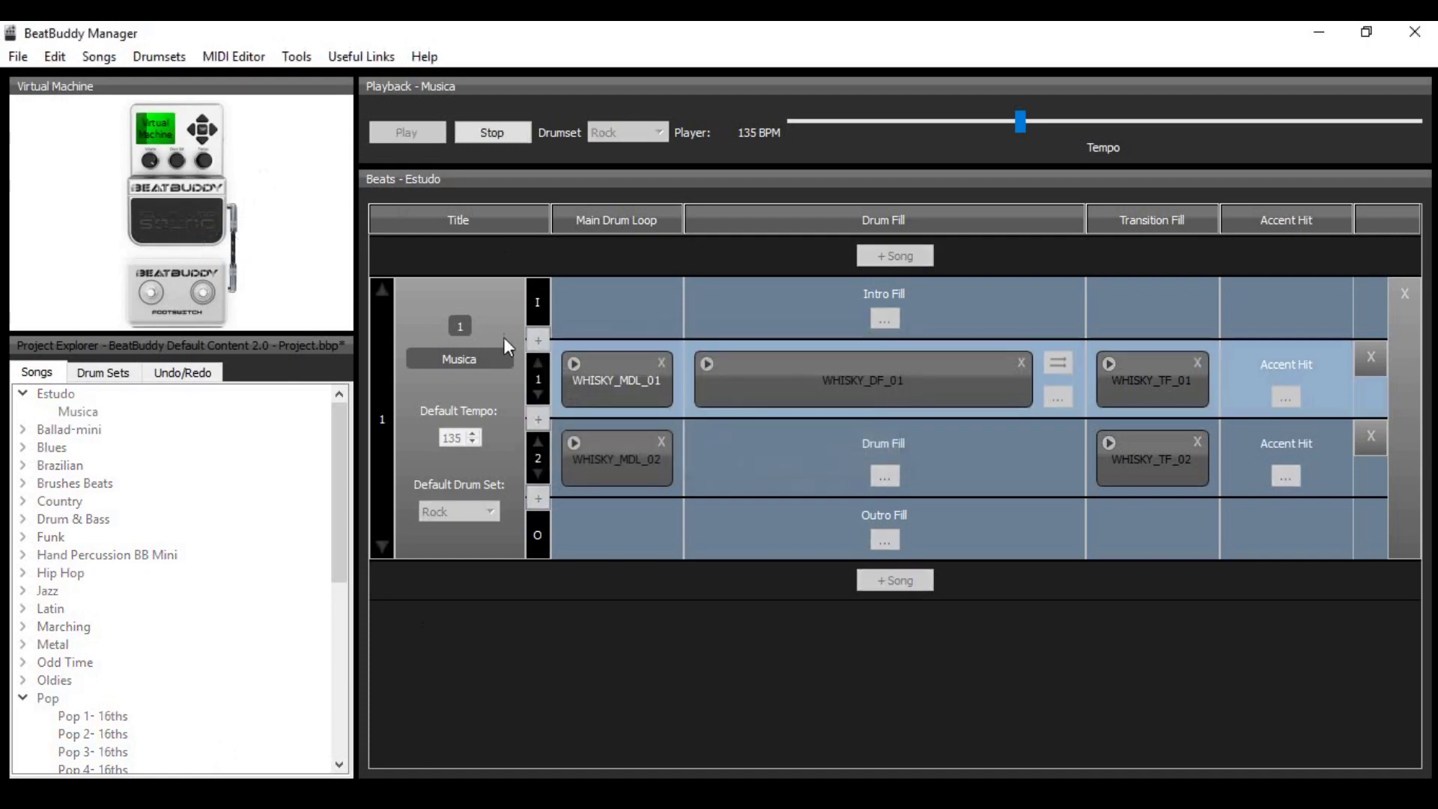
pyautogui.click(176, 234)
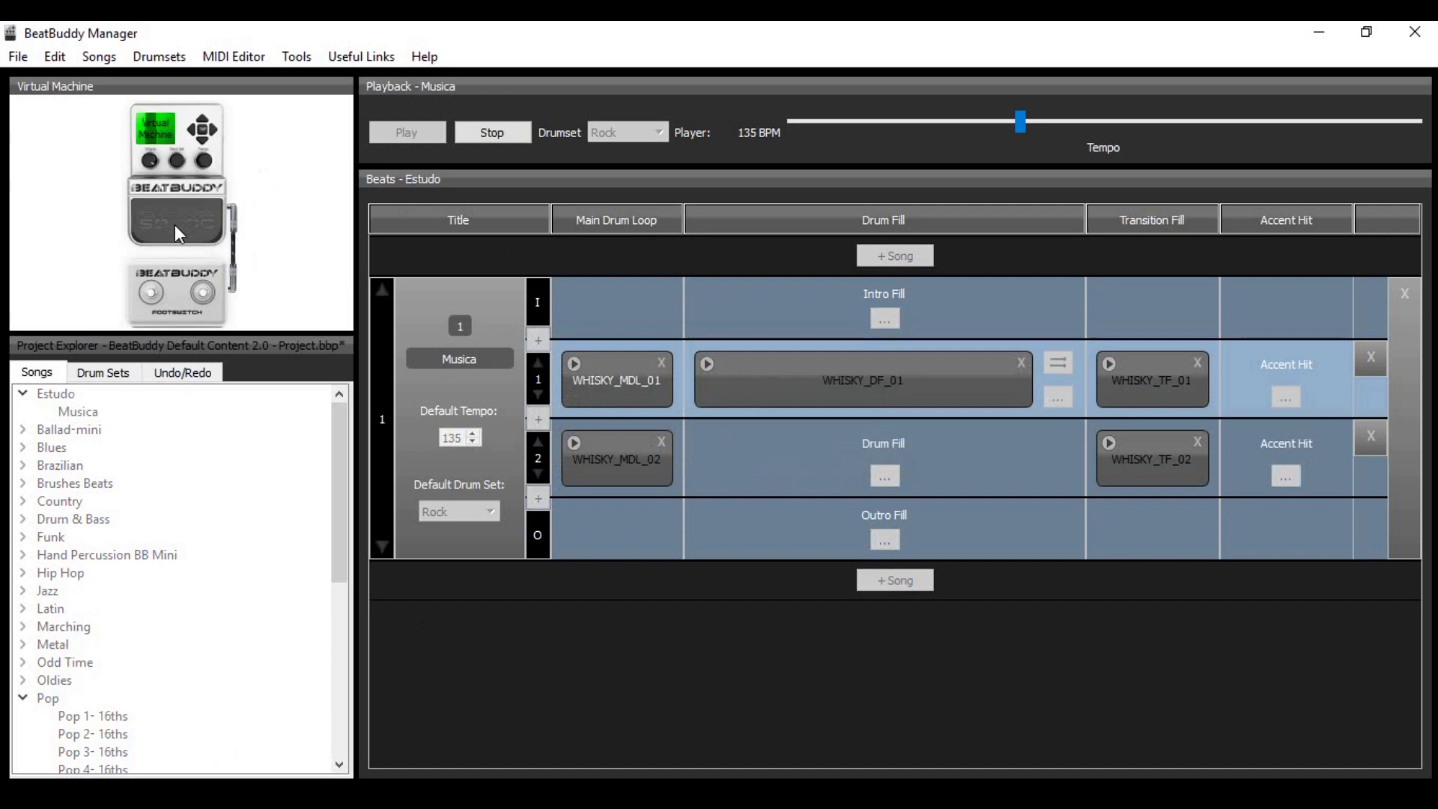
pyautogui.click(494, 134)
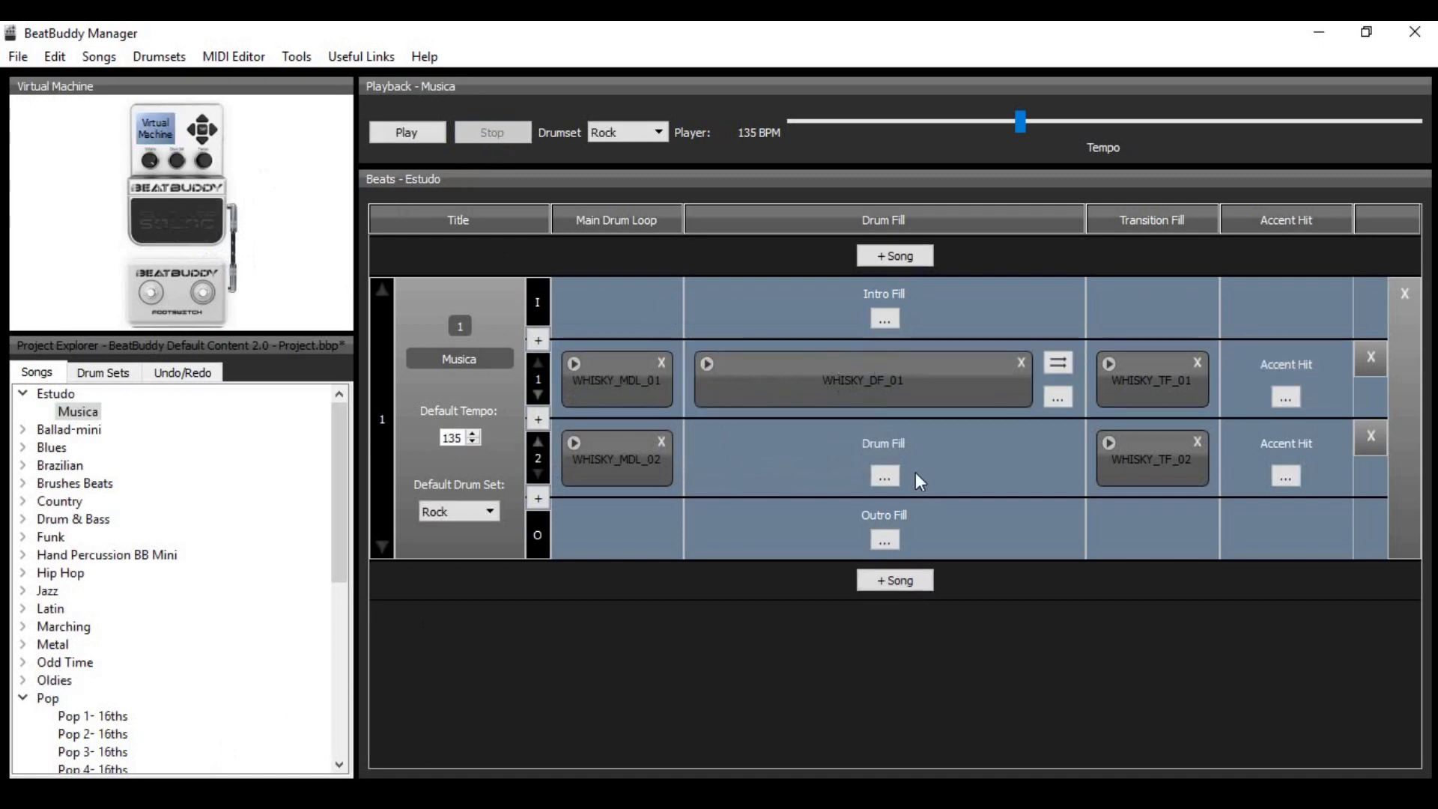
# Create an intro fill pattern with closed hi-hat hits on the four beats at velocities 127, 118, 117 and 118, and play it.
pyautogui.click(887, 319)
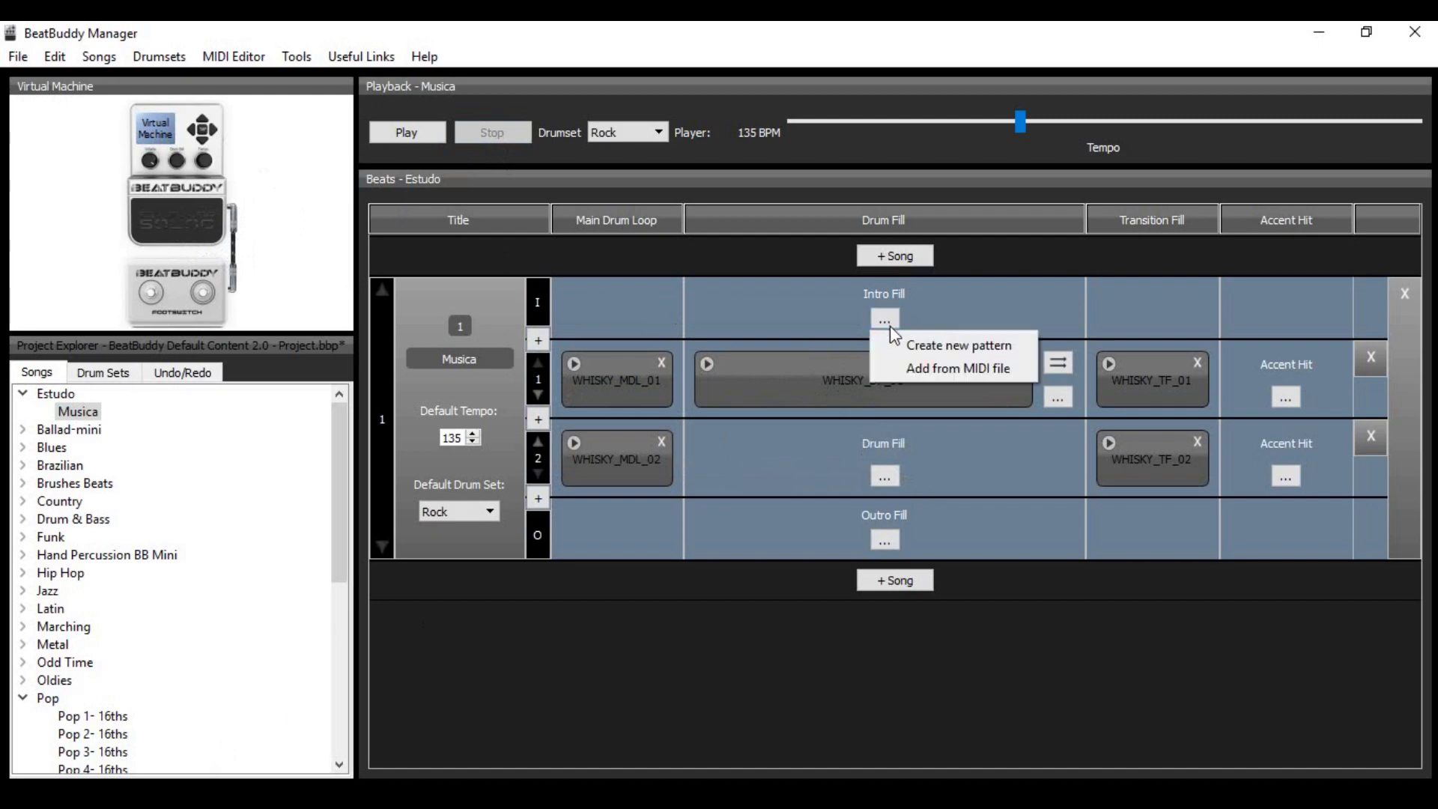
pyautogui.click(921, 346)
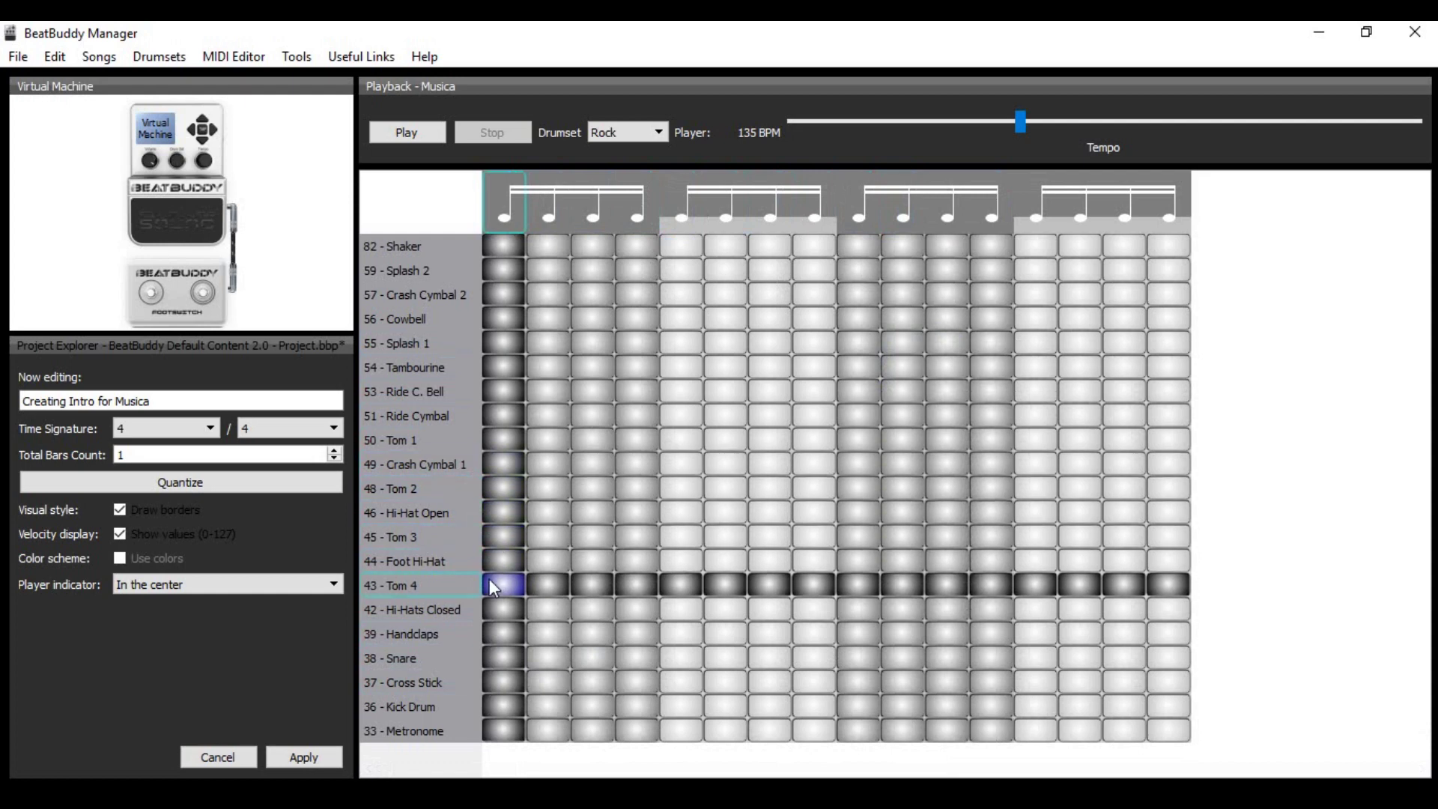
pyautogui.moveTo(487, 609); pyautogui.dragTo(513, 547)
pyautogui.moveTo(678, 610); pyautogui.dragTo(701, 556)
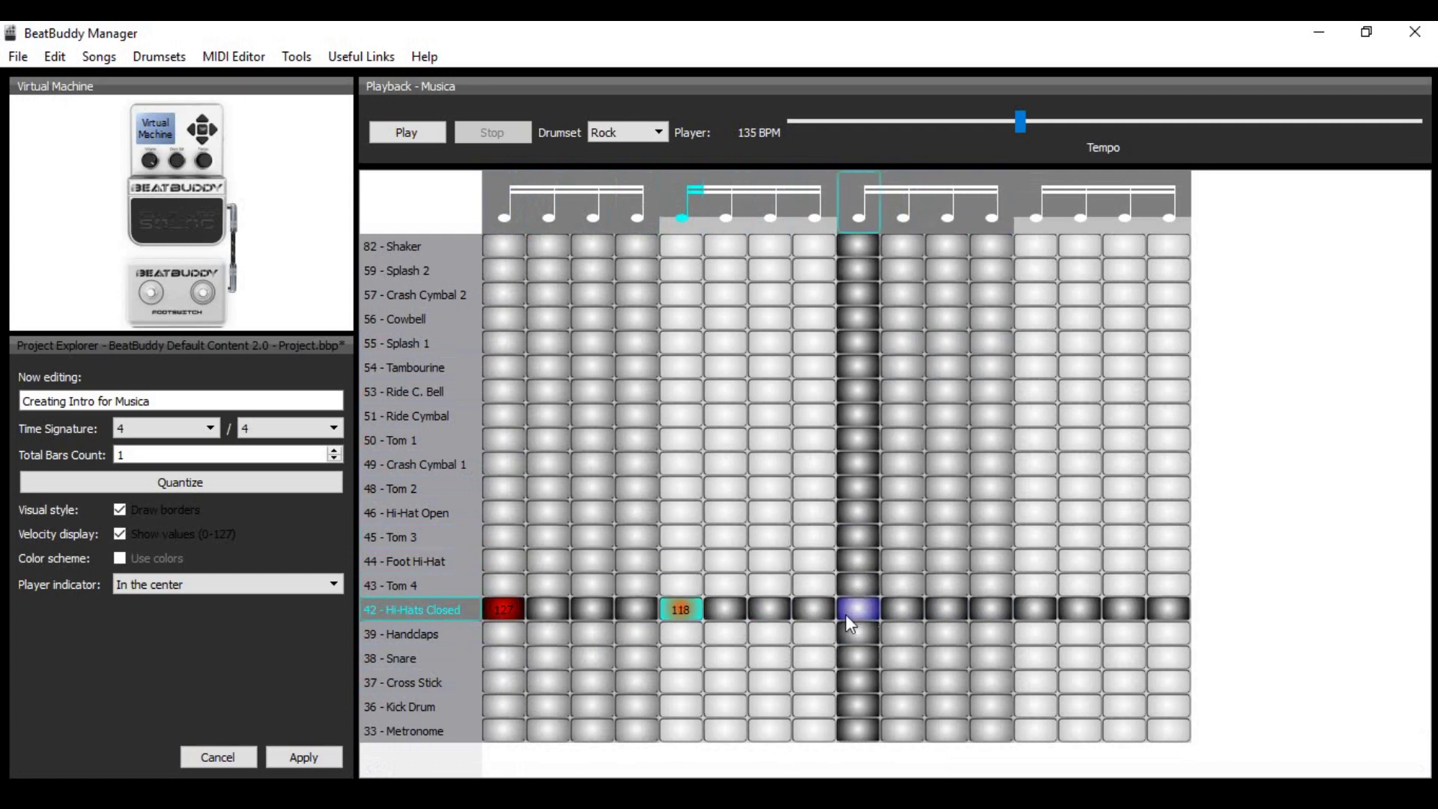
pyautogui.moveTo(862, 616); pyautogui.dragTo(869, 543)
pyautogui.moveTo(1034, 615); pyautogui.dragTo(1046, 555)
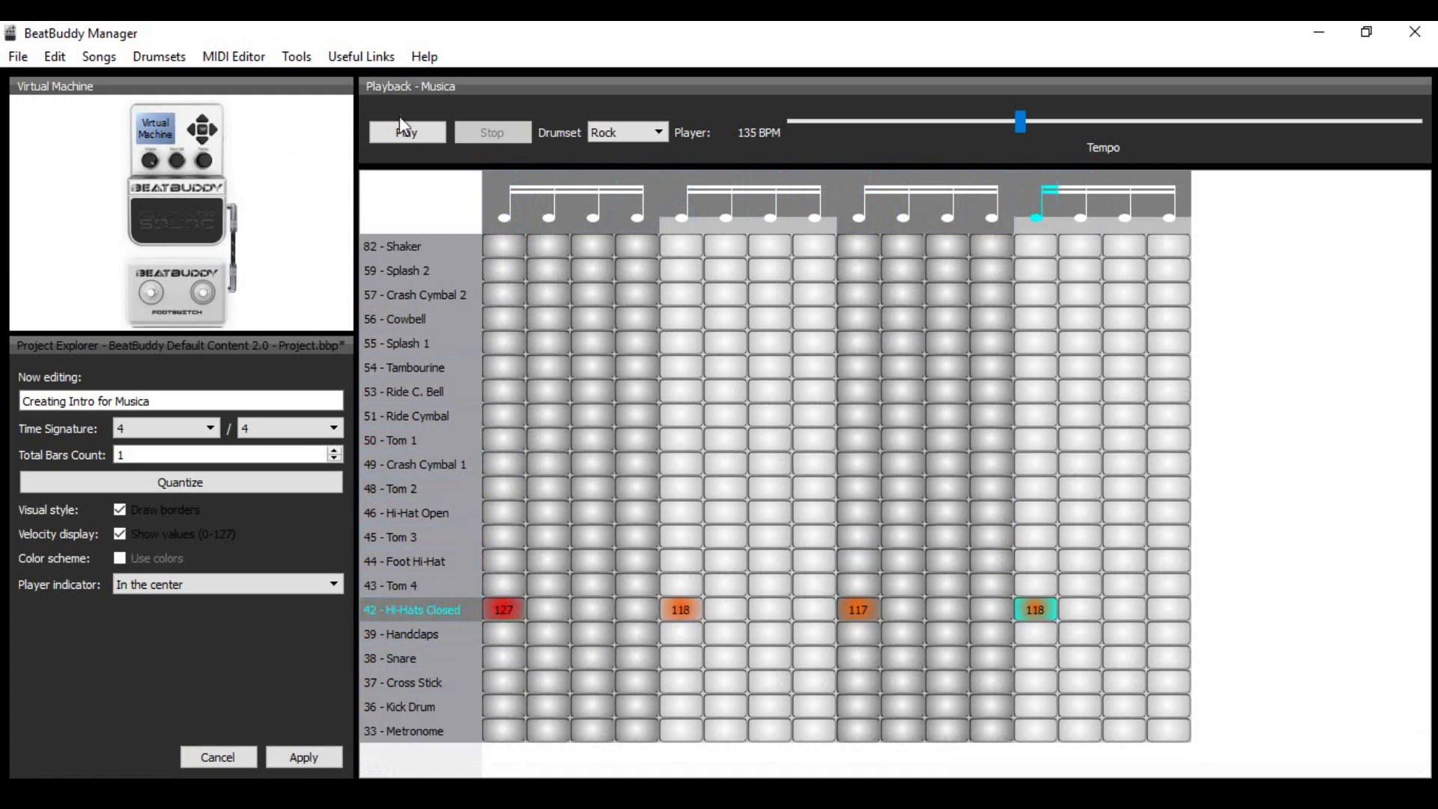
pyautogui.click(412, 133)
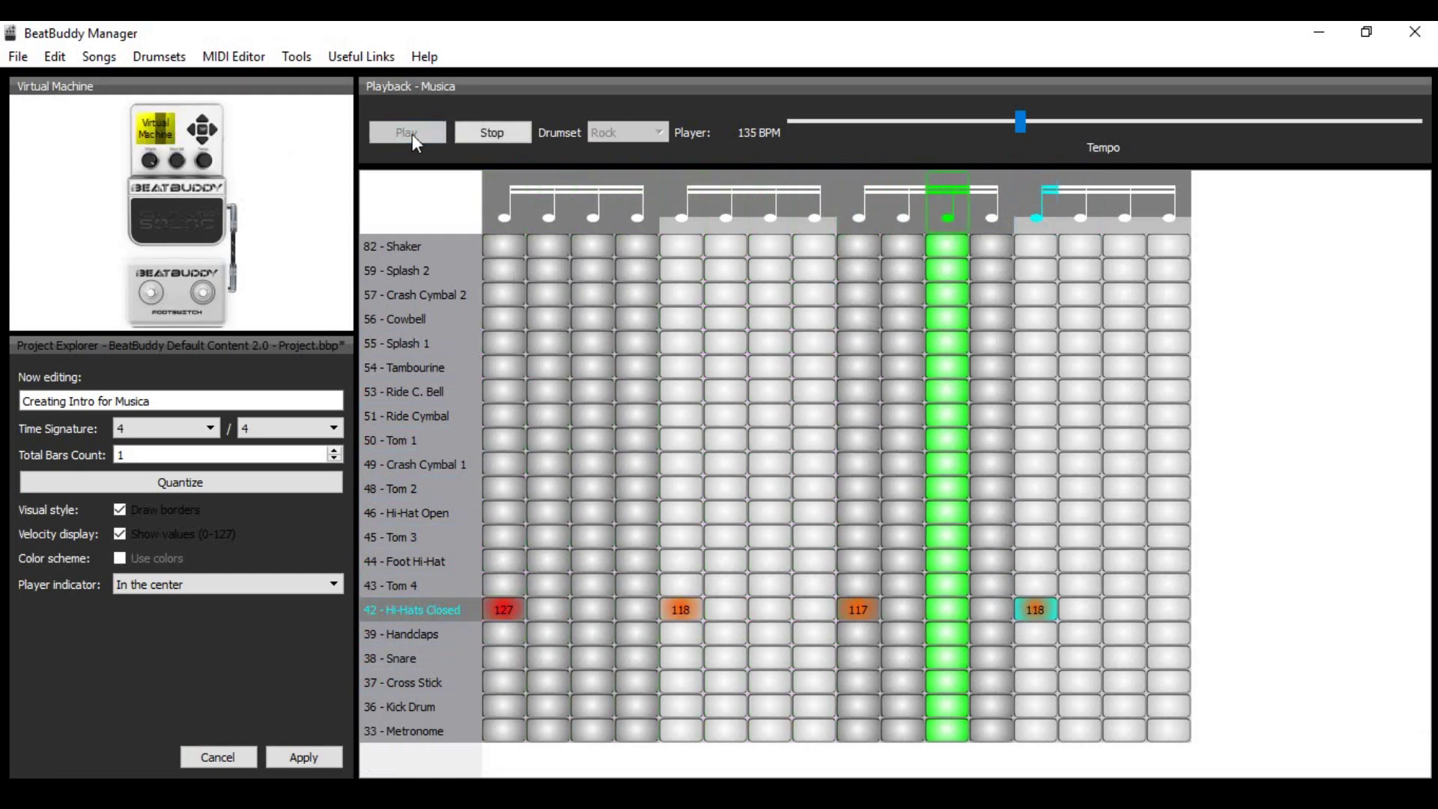
# Apply the hi-hat intro pattern and export it as the MIDI file WHISKY_INTRO.mid in the Estudos folder.
pyautogui.click(304, 757)
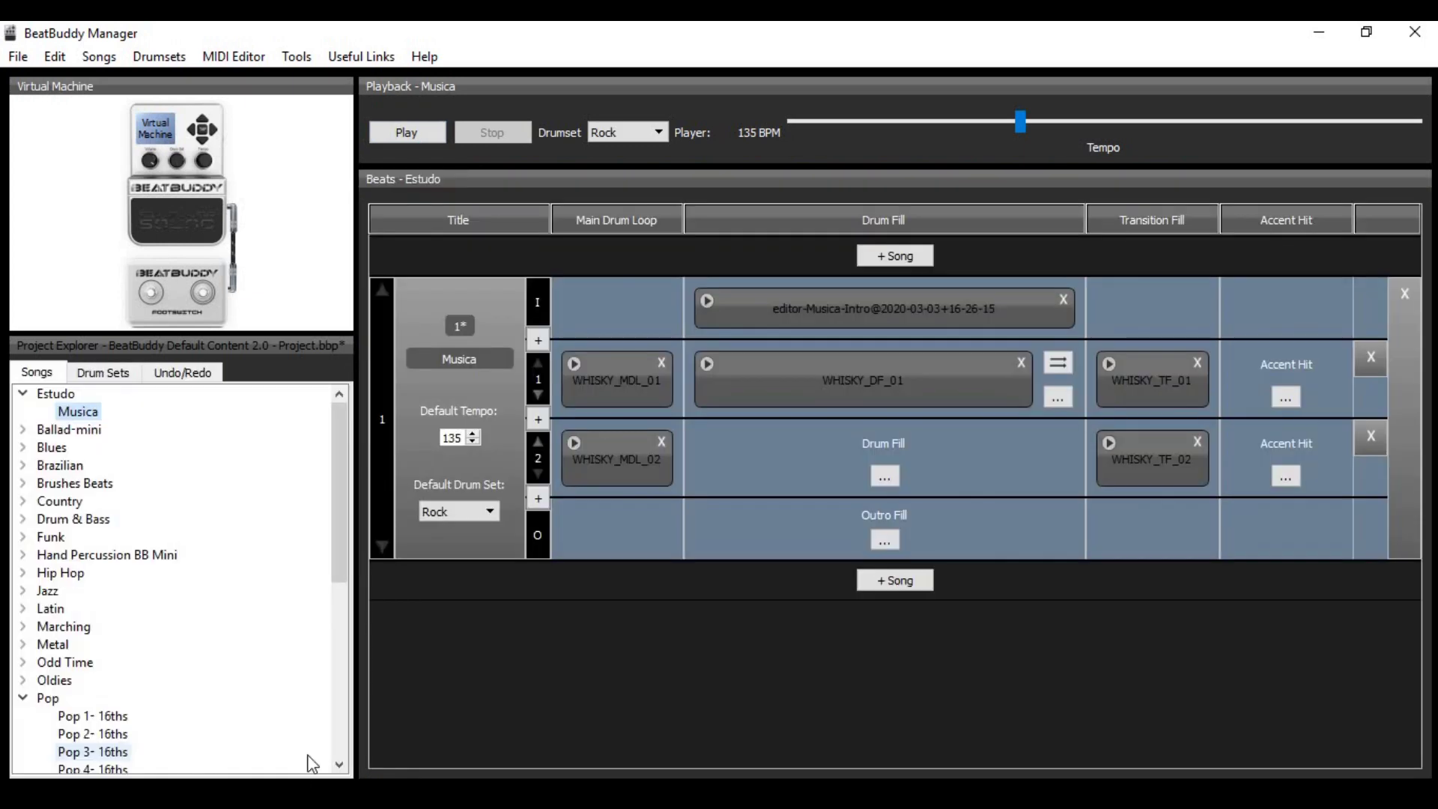
pyautogui.rightClick(816, 314)
pyautogui.click(811, 465)
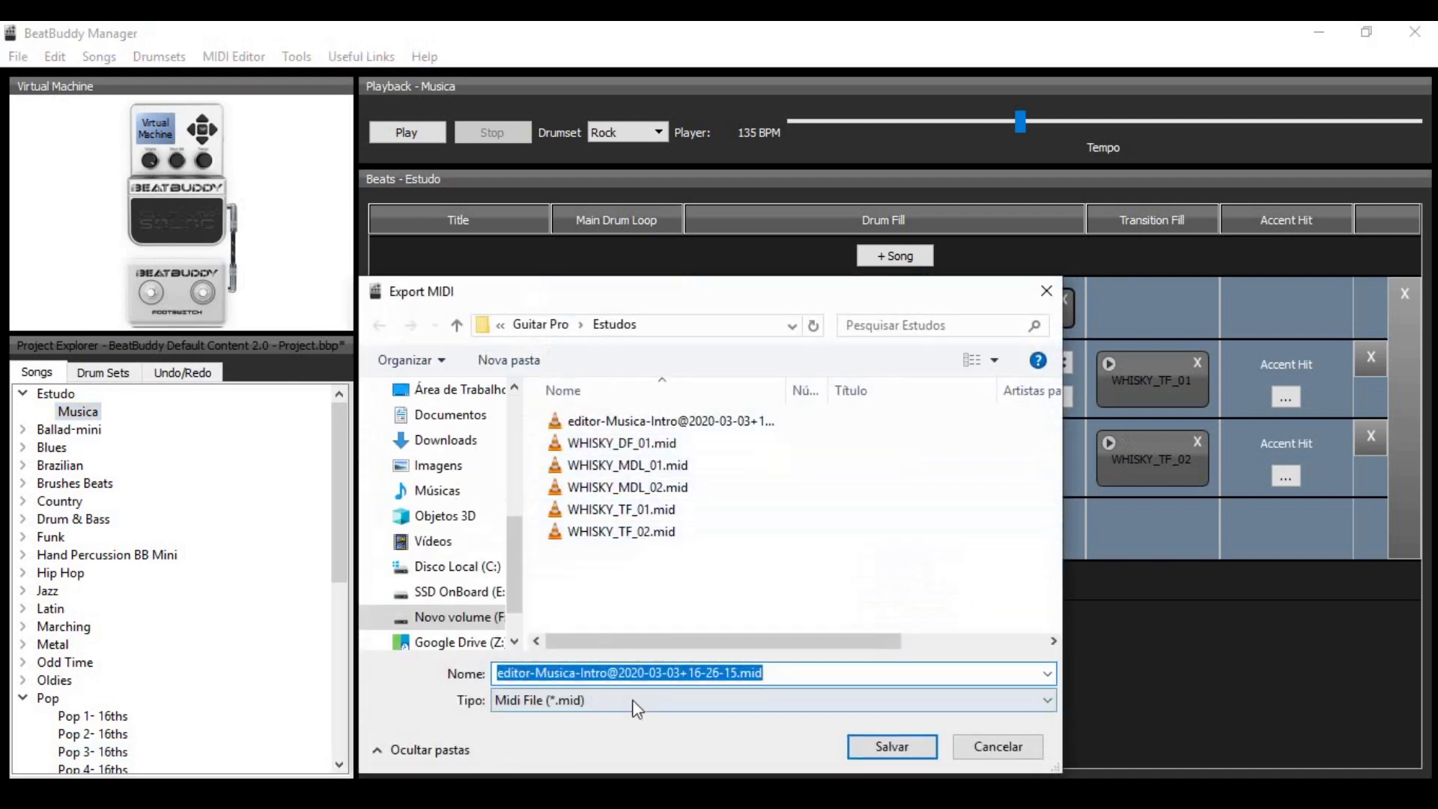
pyautogui.moveTo(738, 672); pyautogui.dragTo(220, 652)
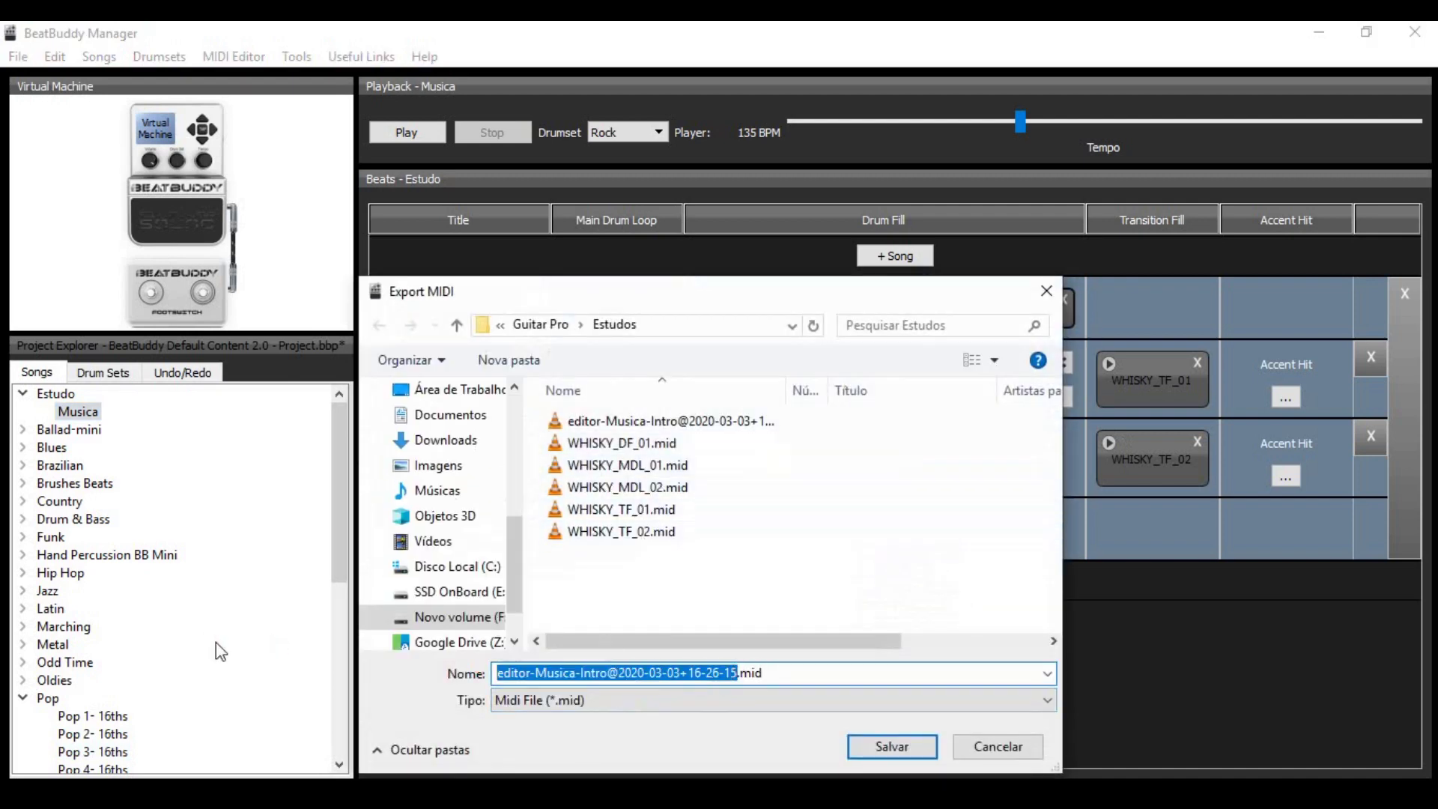
pyautogui.click(629, 444)
pyautogui.click(570, 673)
pyautogui.click(576, 673)
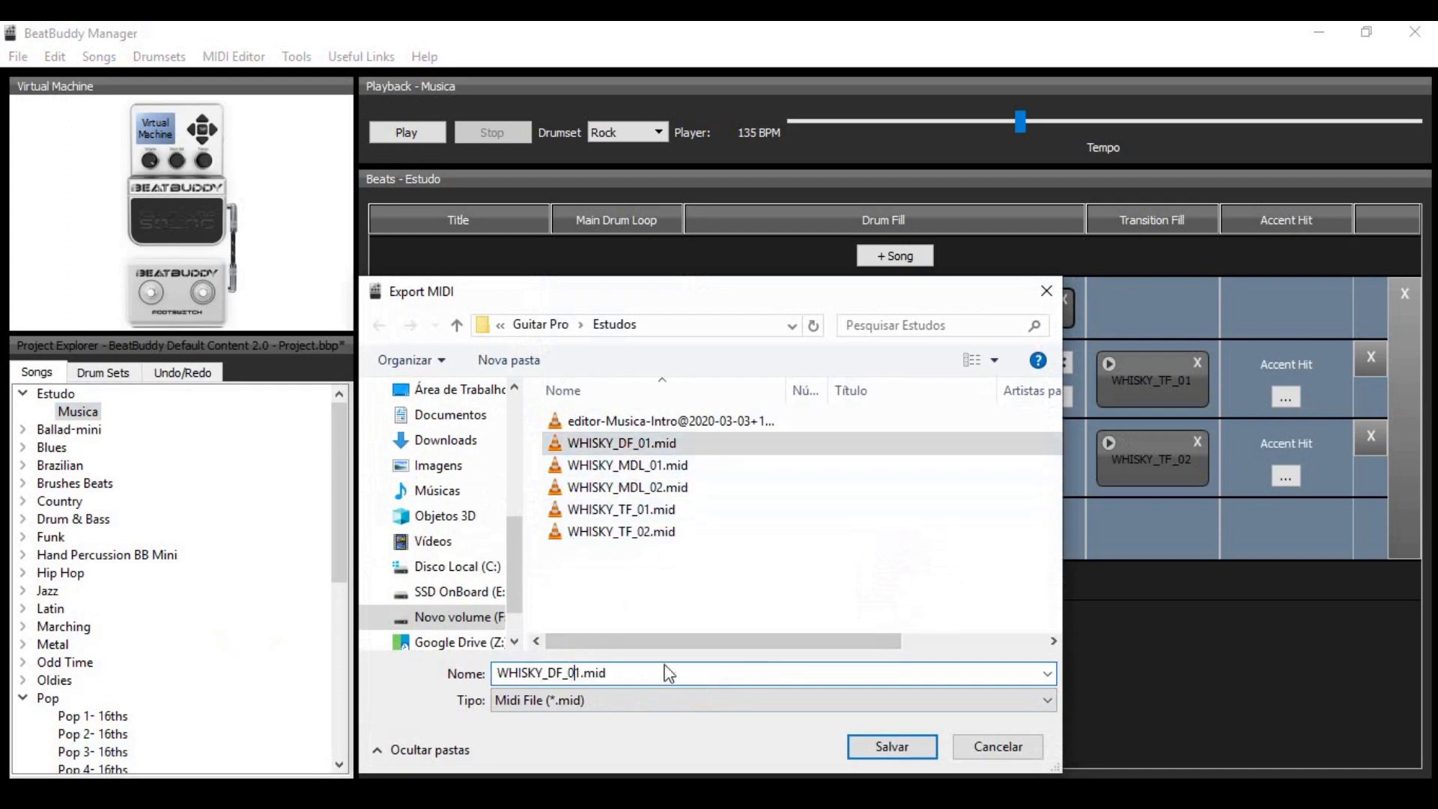
pyautogui.press('BackSpace')
pyautogui.press('BackSpace')
pyautogui.press('BackSpace')
pyautogui.press('BackSpace')
pyautogui.press('BackSpace')
pyautogui.write('intro')
pyautogui.press('BackSpace')
pyautogui.press('BackSpace')
pyautogui.press('BackSpace')
pyautogui.press('BackSpace')
pyautogui.press('BackSpace')
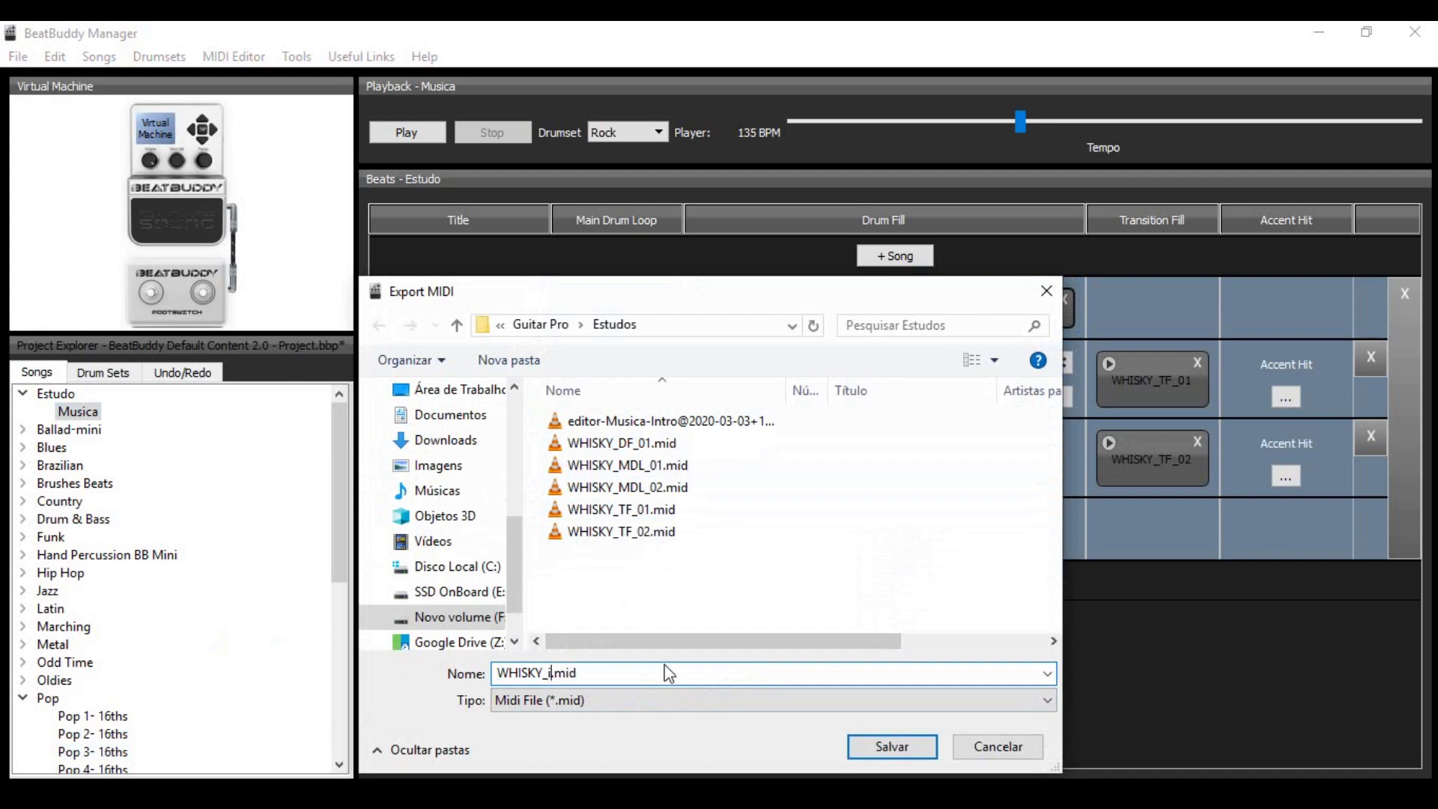
pyautogui.write('INTRO')
pyautogui.click(869, 748)
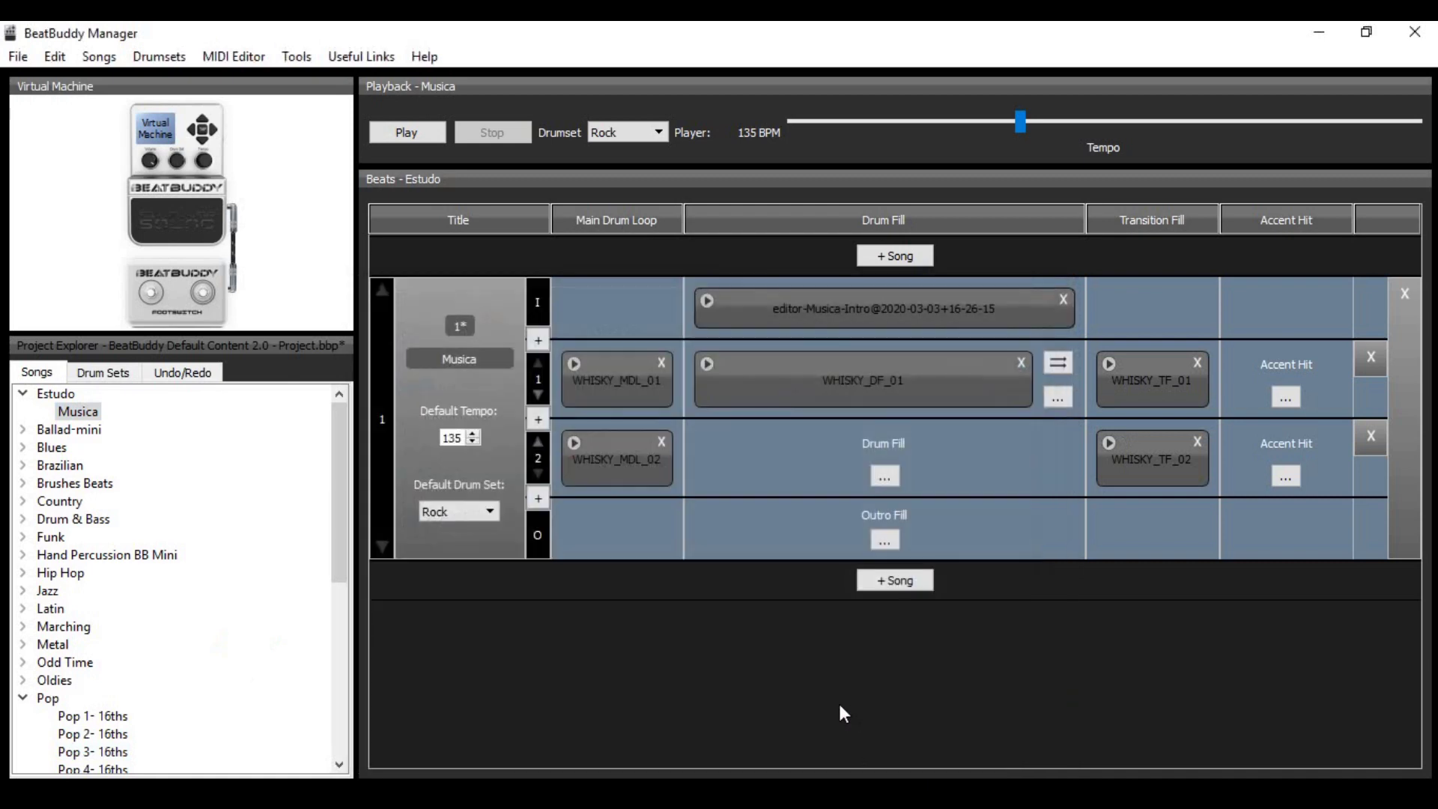
# Remove the editor-made intro fill and load WHISKY_INTRO.mid in its place as the song's intro fill.
pyautogui.click(1064, 299)
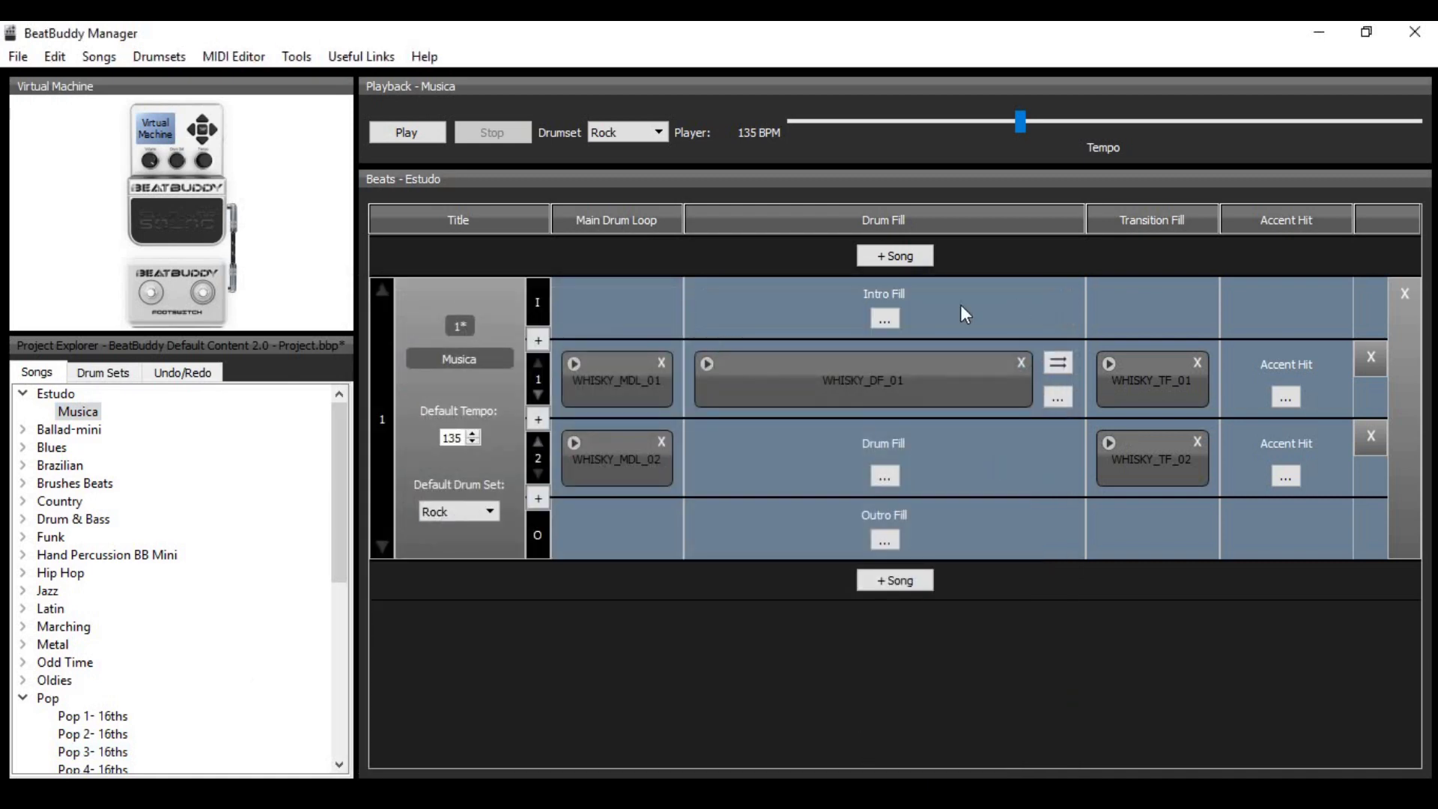
pyautogui.click(882, 312)
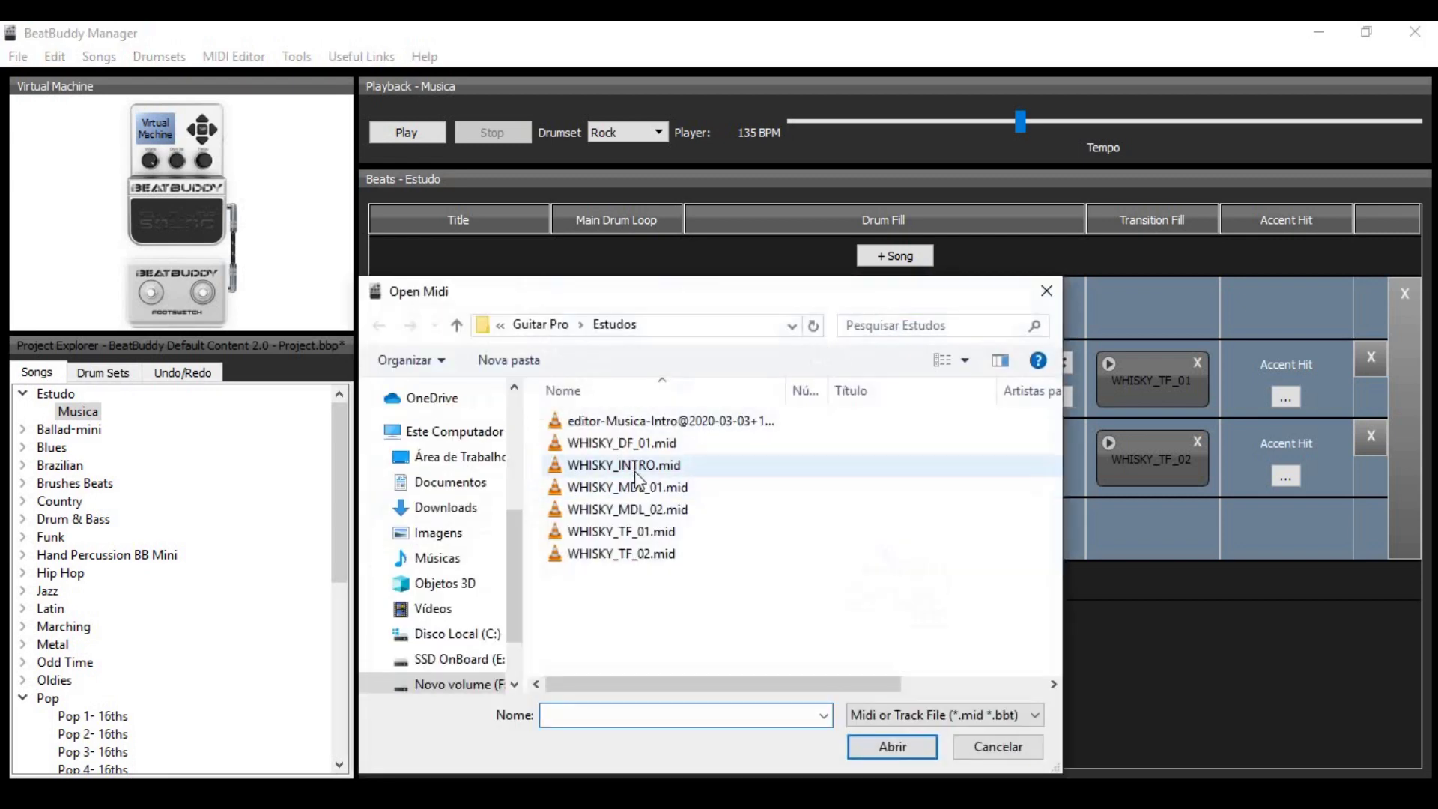
pyautogui.doubleClick(635, 470)
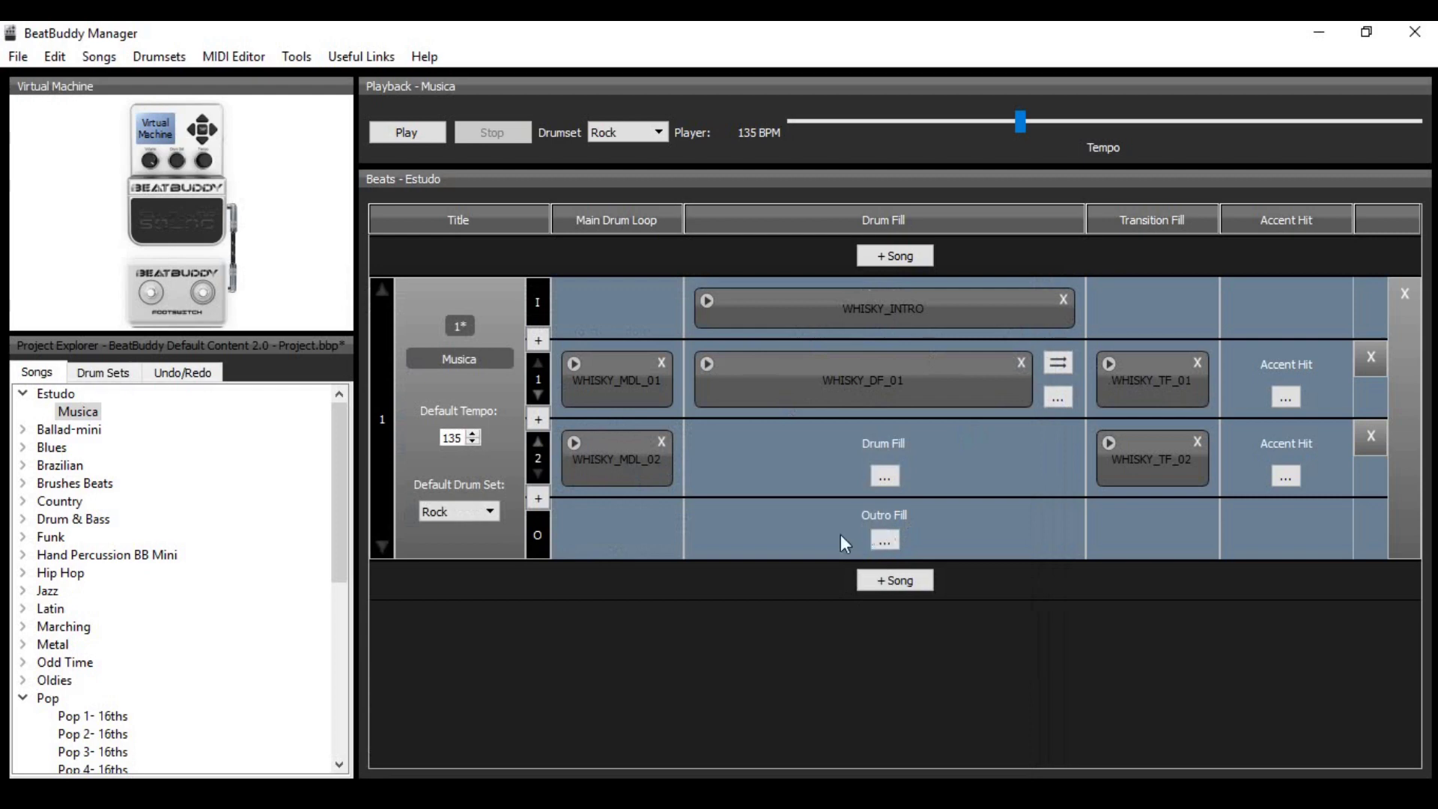
# Save the song with its new intro, play it from the virtual pedal and stop playback.
pyautogui.click(191, 231)
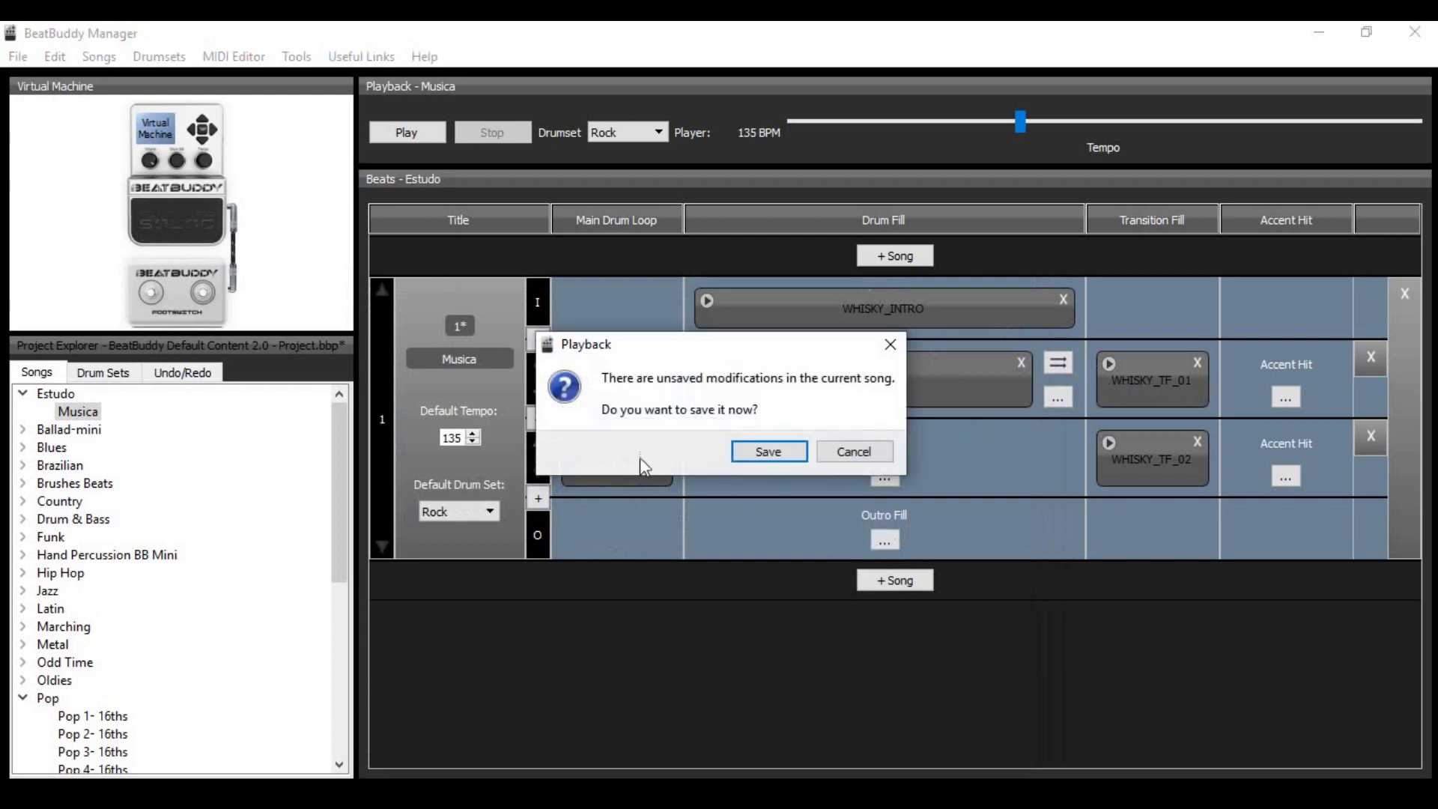
pyautogui.click(768, 452)
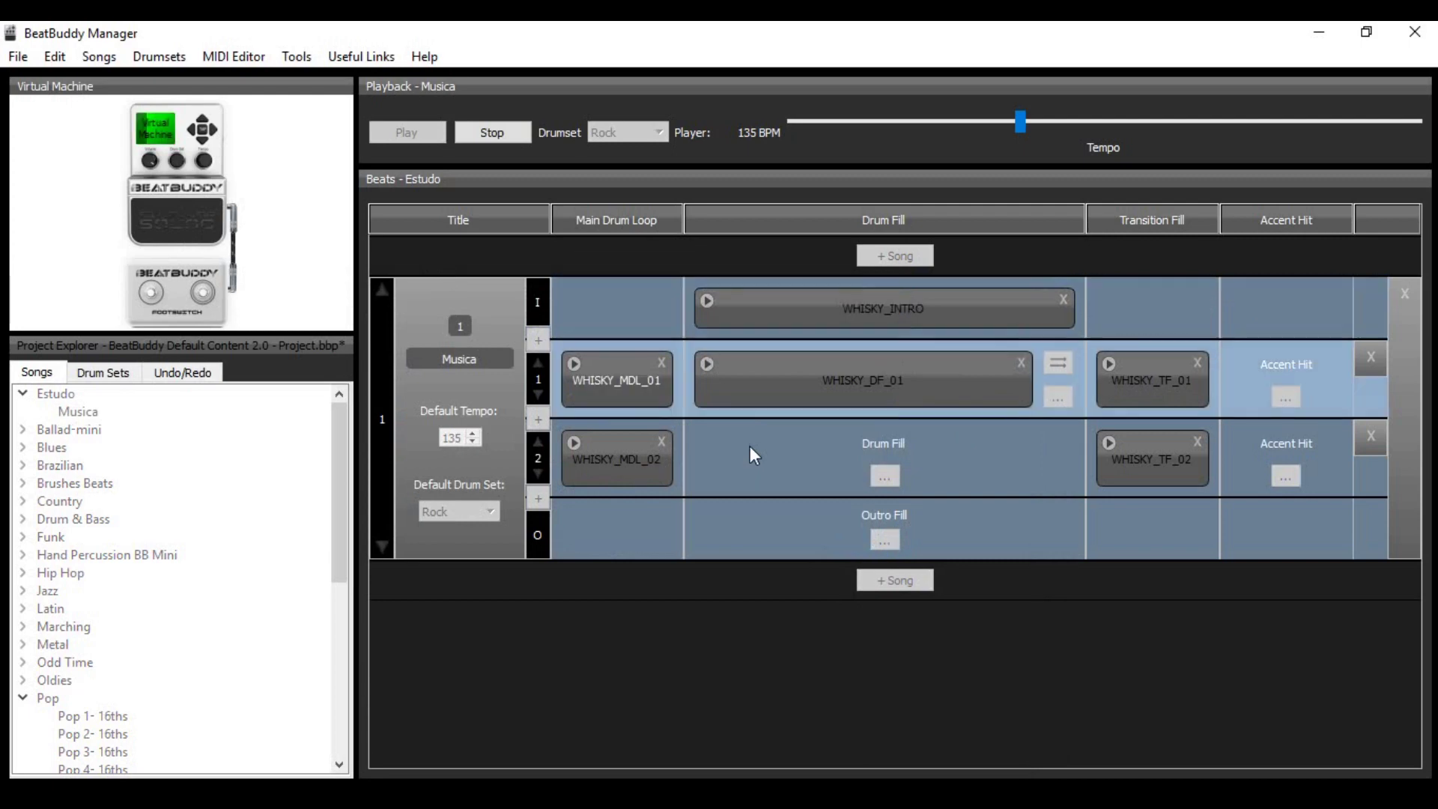
pyautogui.click(498, 141)
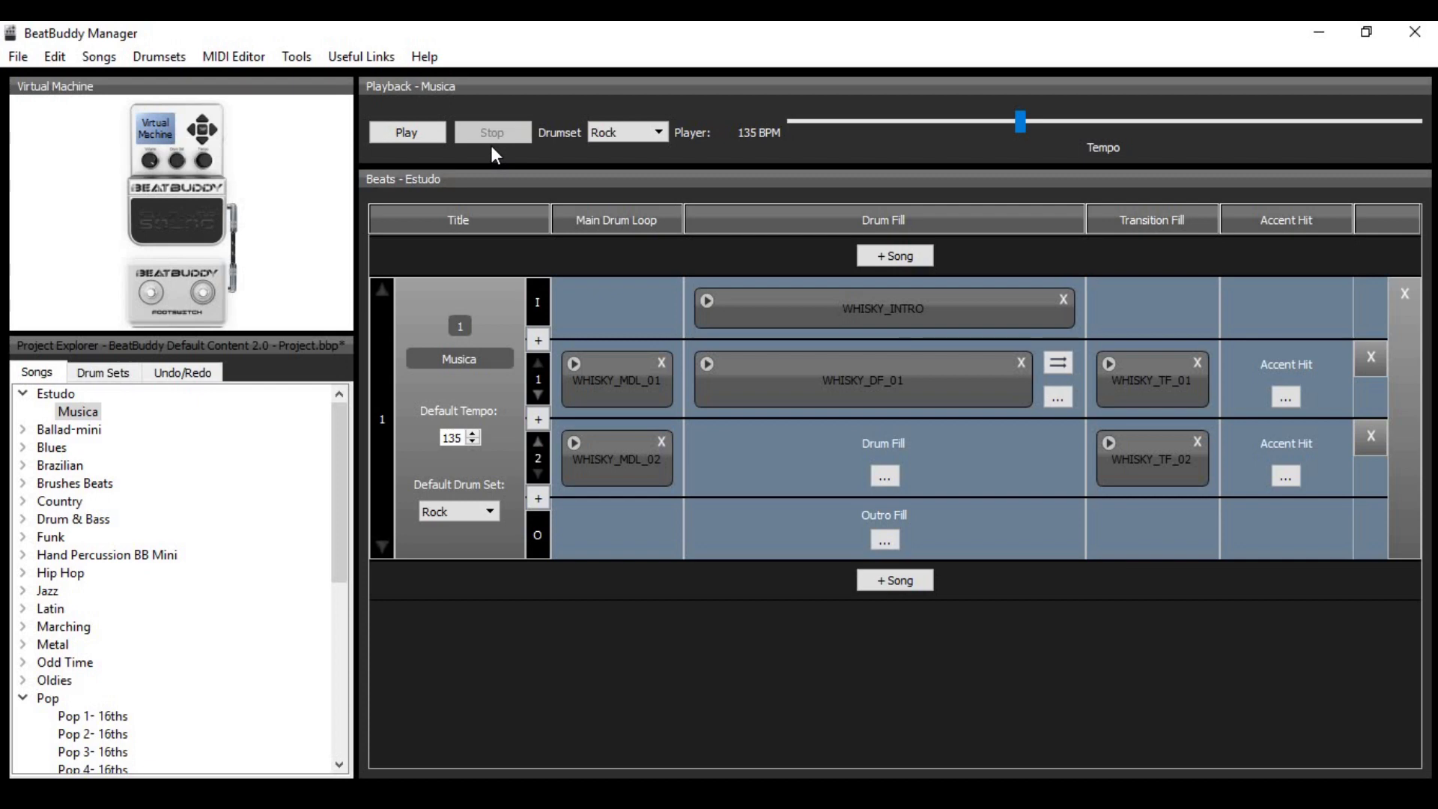
# Collapse the Pop folder in the song list and rename the Estudo folder as REPERTORIO.
pyautogui.click(24, 698)
pyautogui.moveTo(335, 512); pyautogui.dragTo(330, 466)
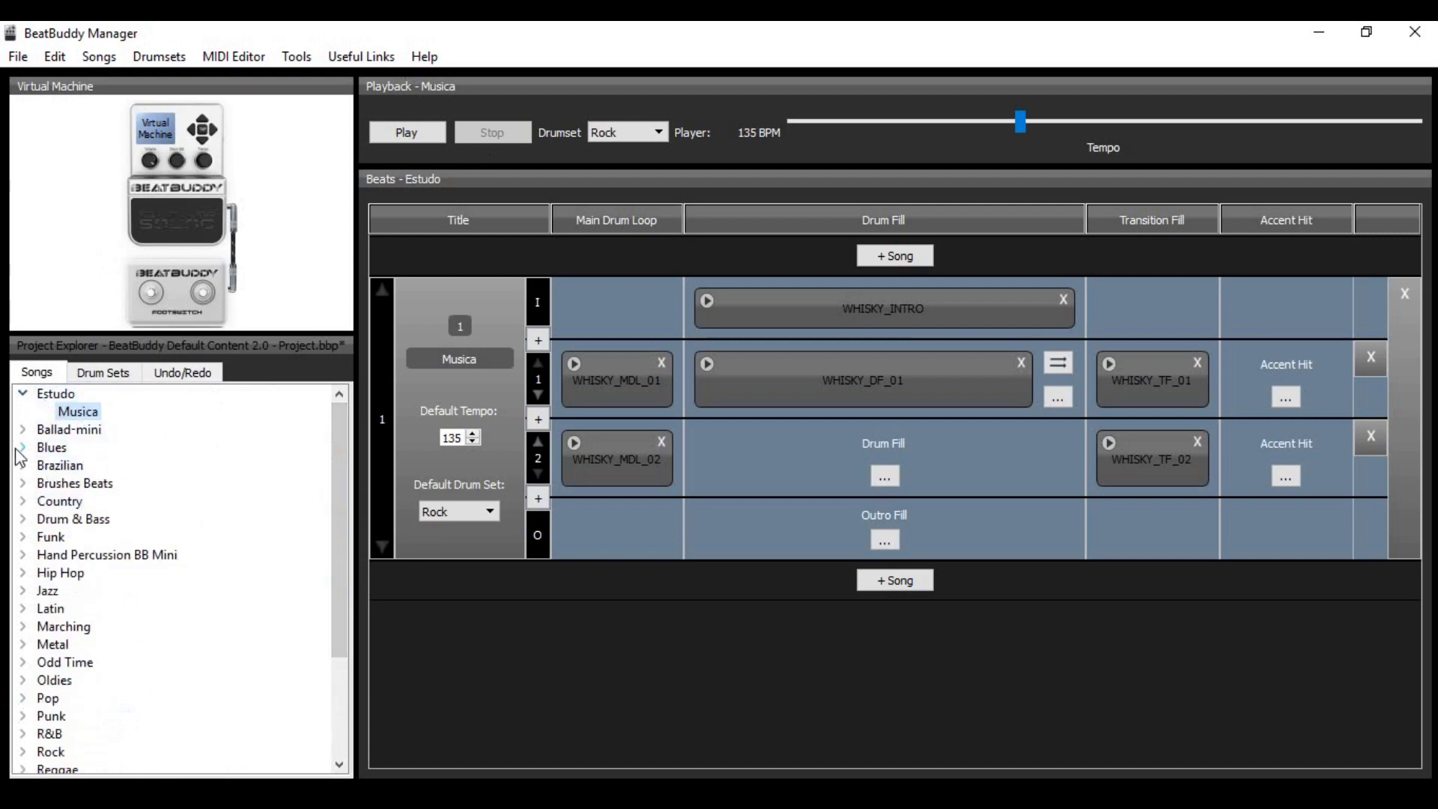
pyautogui.click(65, 400)
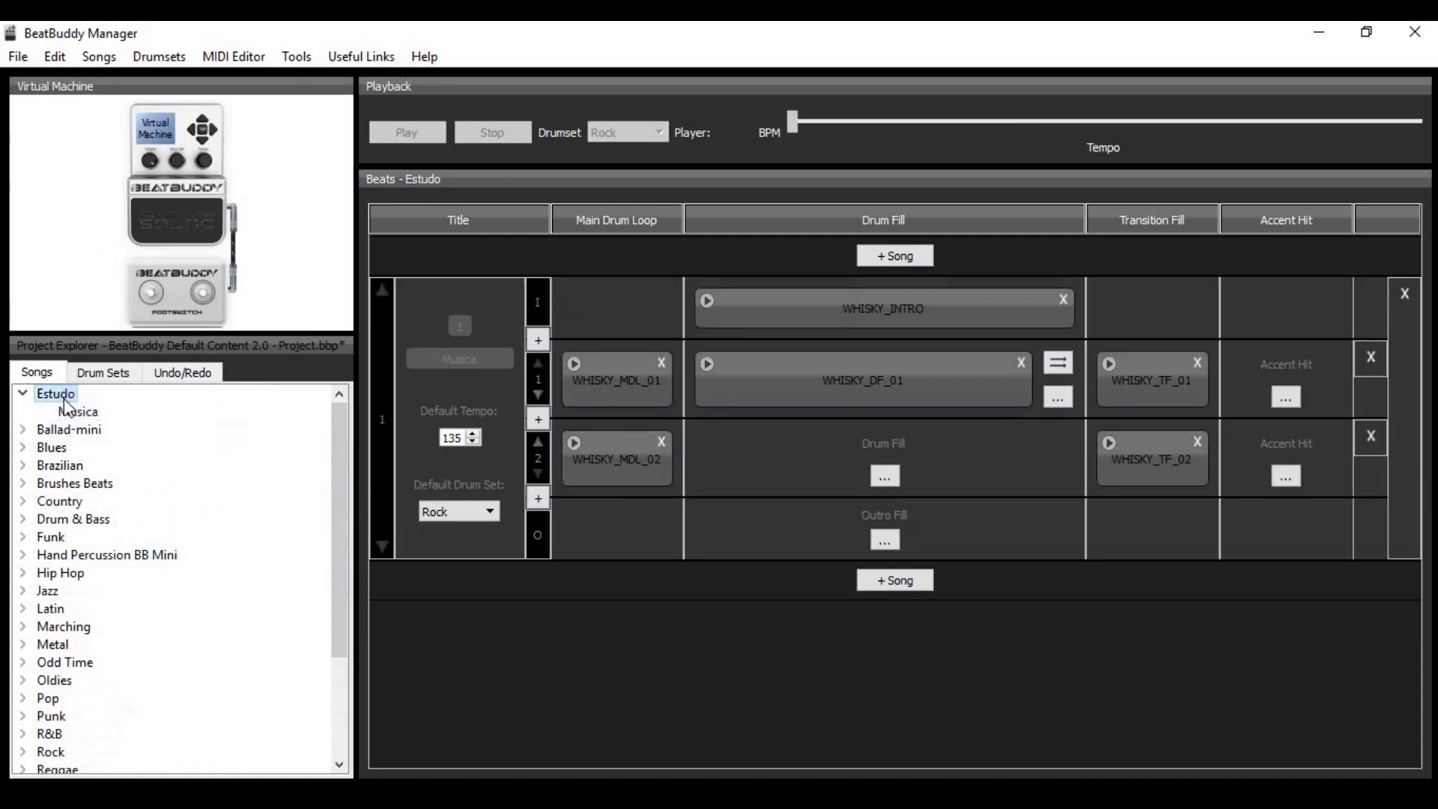
pyautogui.click(64, 397)
pyautogui.write('r')
pyautogui.press('BackSpace')
pyautogui.write('REPERTORIO')
pyautogui.press('Return')
# Rename the song Musica in the REPERTORIO folder as WHISKY A GO GO.
pyautogui.click(79, 413)
pyautogui.click(78, 414)
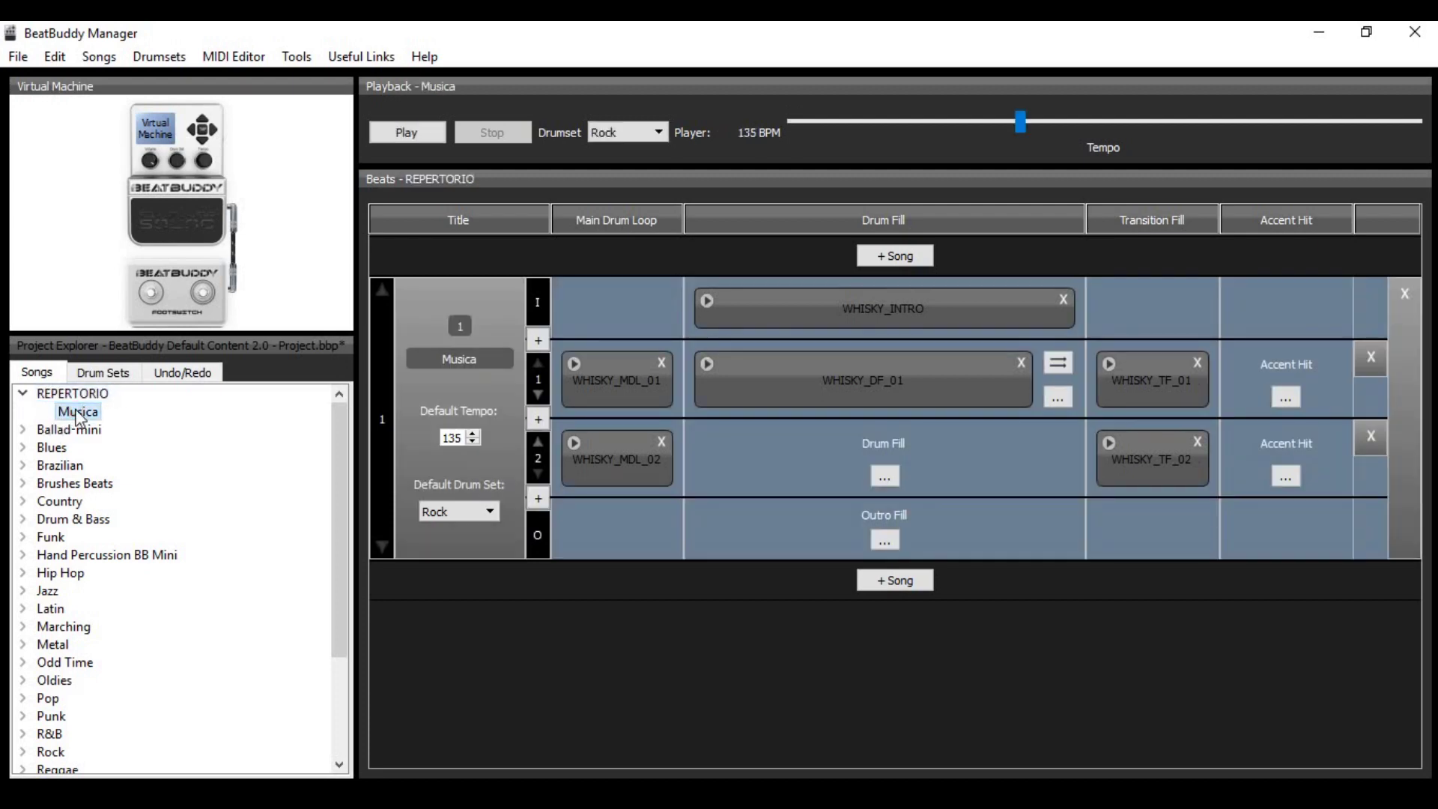
pyautogui.write('WHISKY A GO GO')
pyautogui.press('Return')
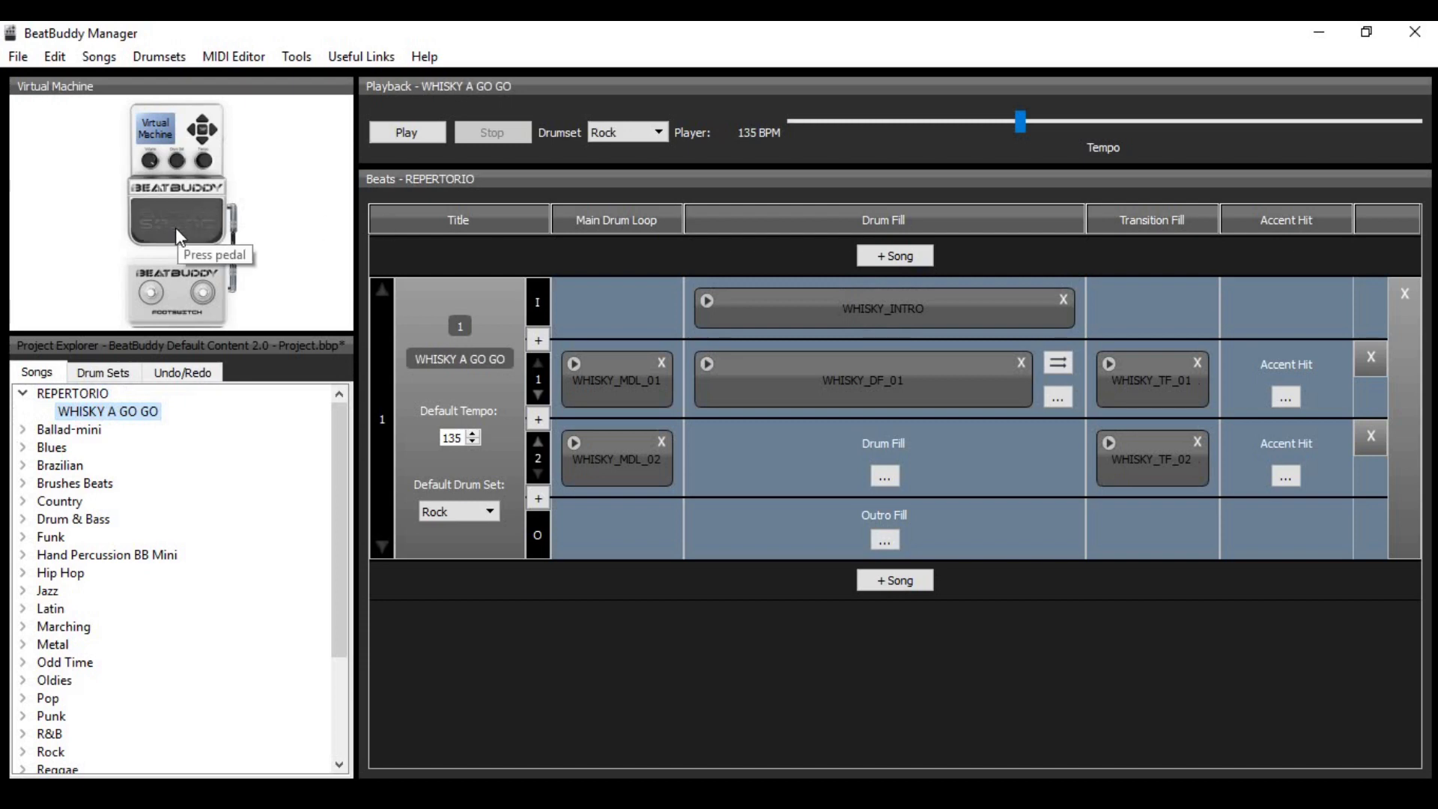
pyautogui.click(25, 56)
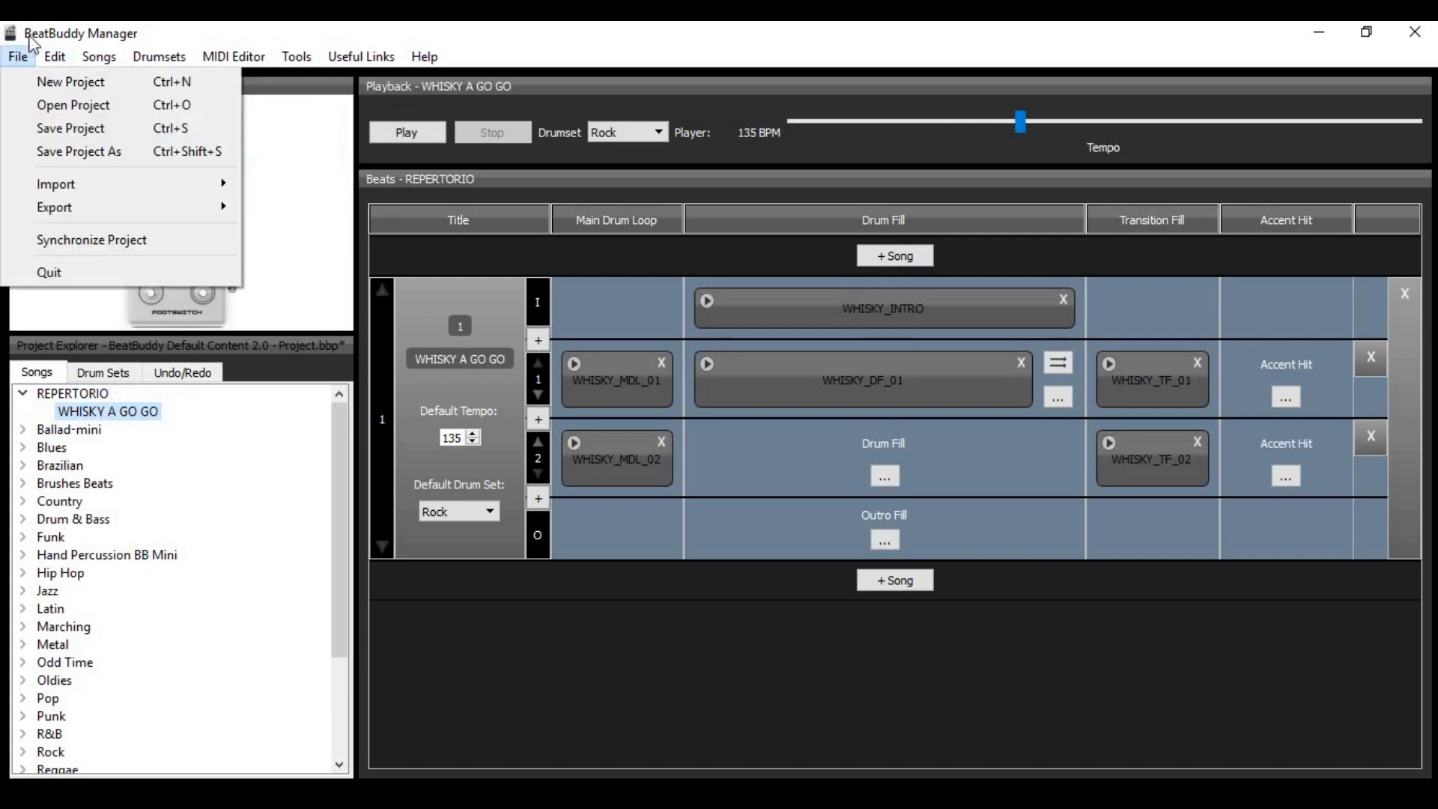
pyautogui.moveTo(149, 211)
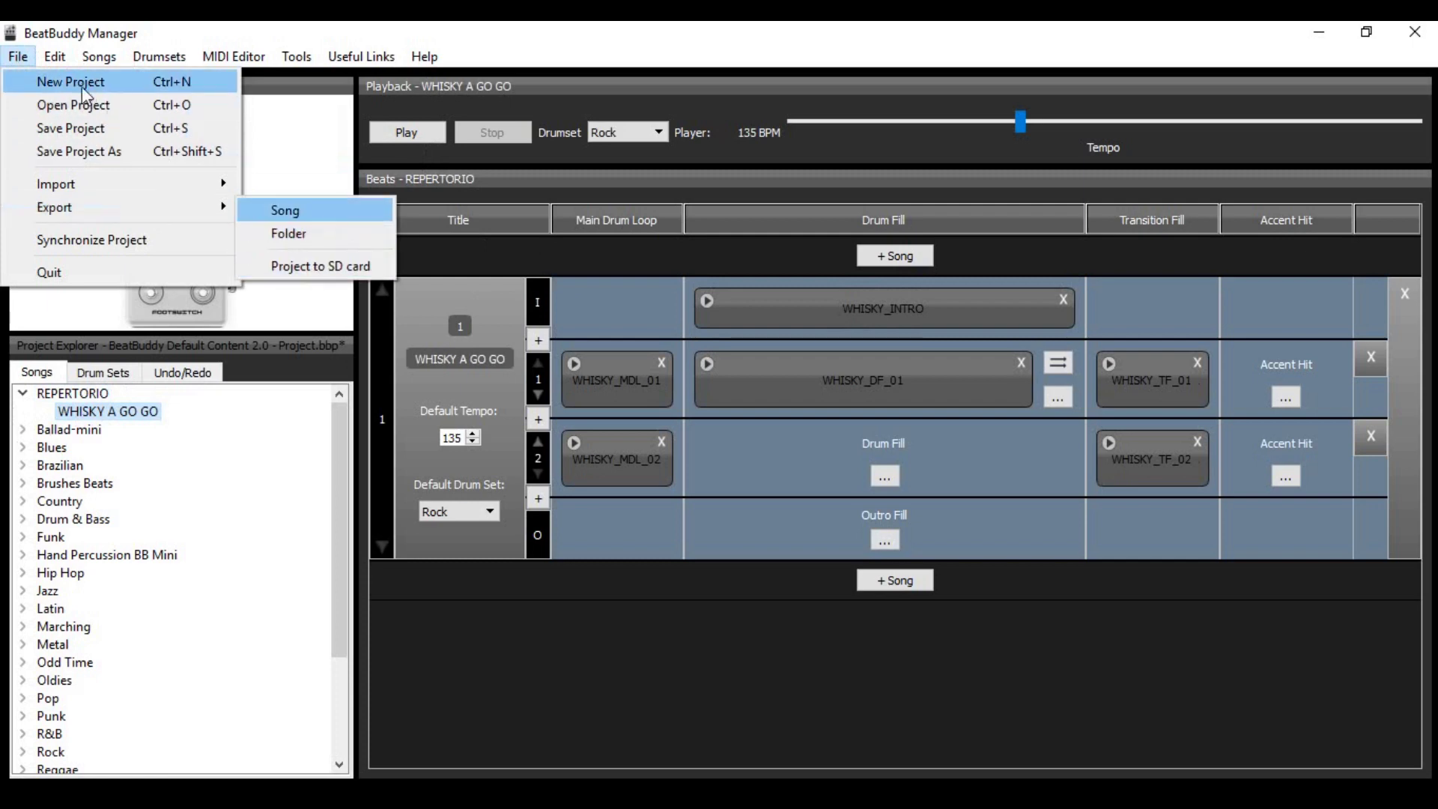
pyautogui.click(19, 57)
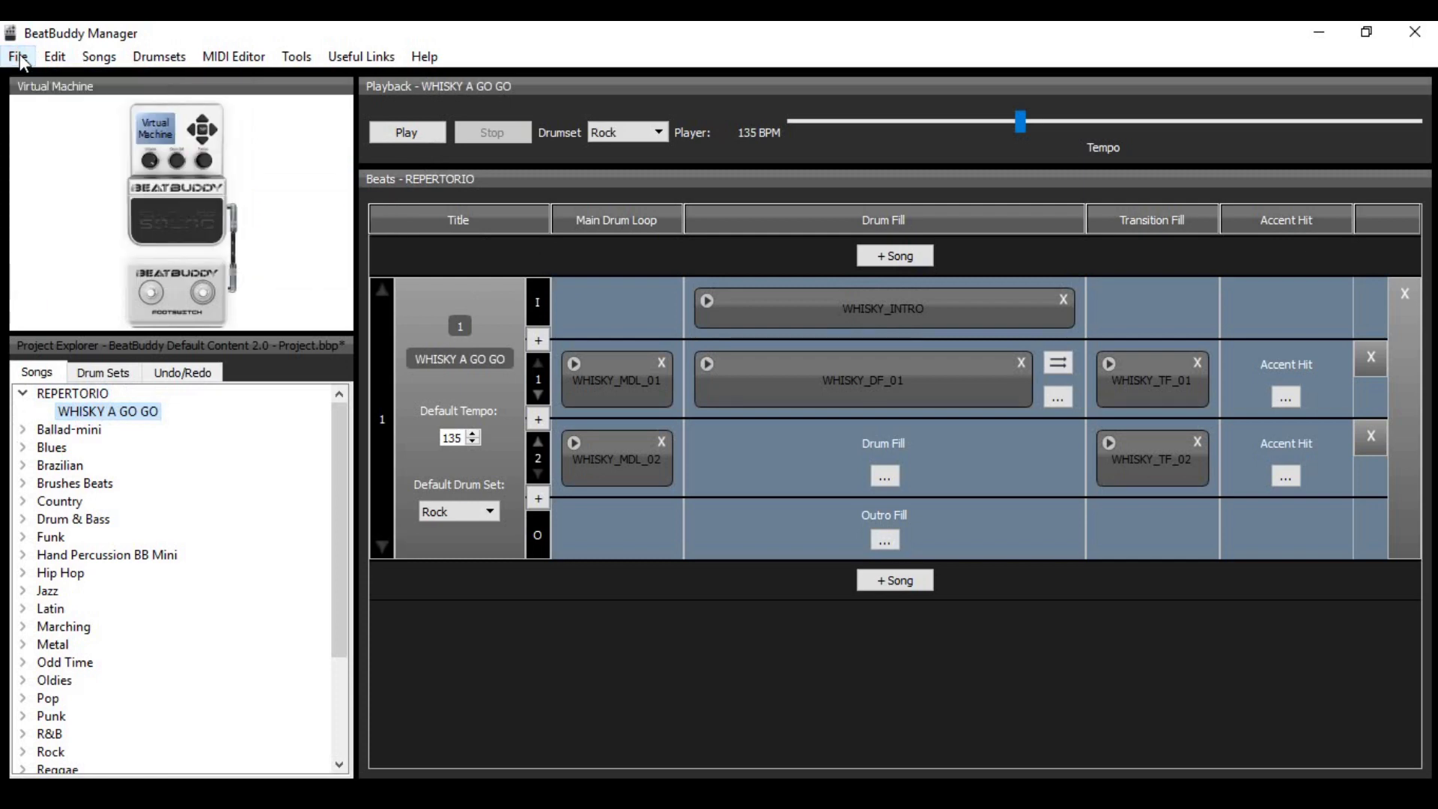